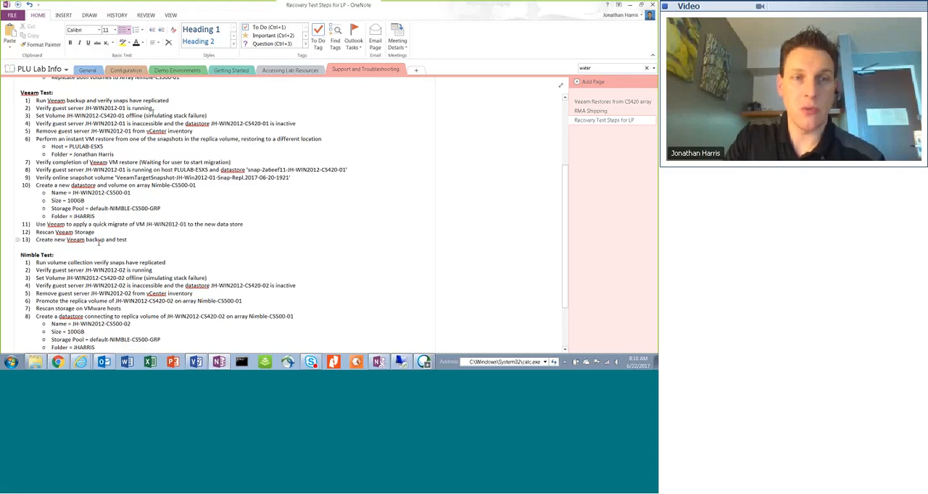
# Switch from the recovery test notes to Veeam Backup and Replication and start the JH-Win2012-01-Snap&Repl backup job
pyautogui.moveTo(122, 101); pyautogui.dragTo(35, 100)
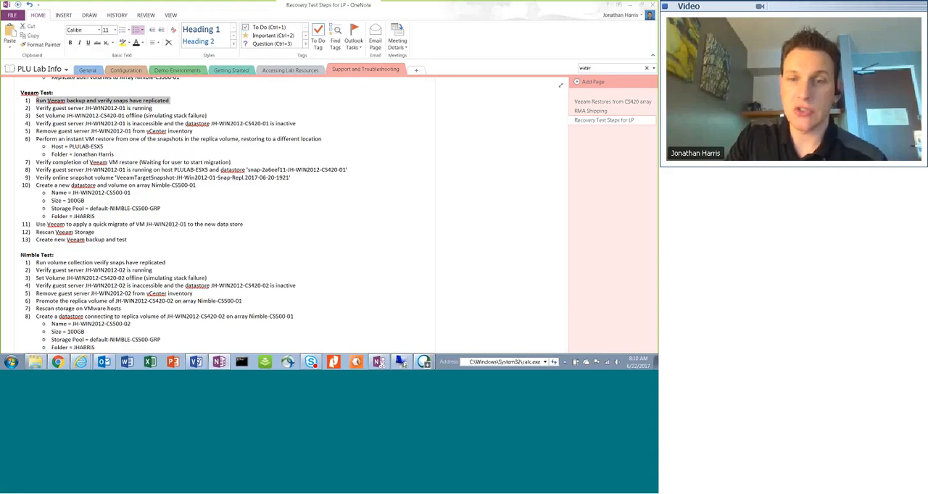
pyautogui.click(406, 361)
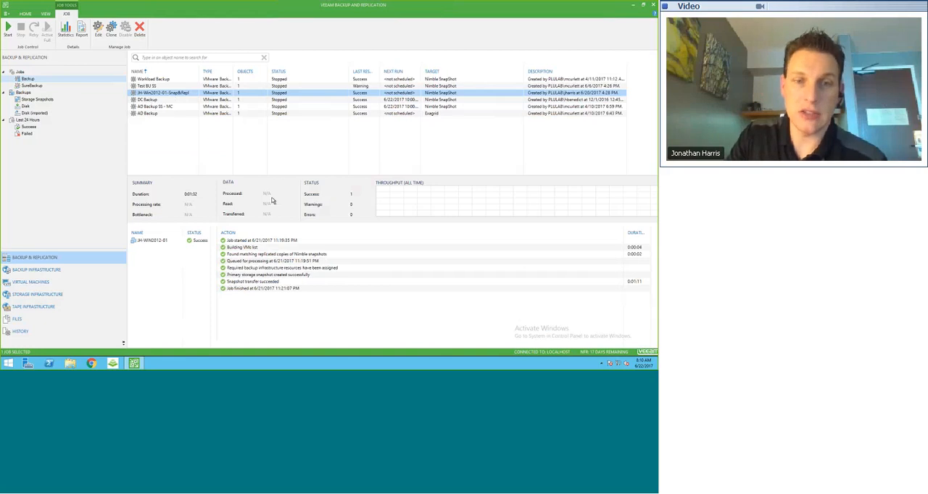
pyautogui.rightClick(178, 97)
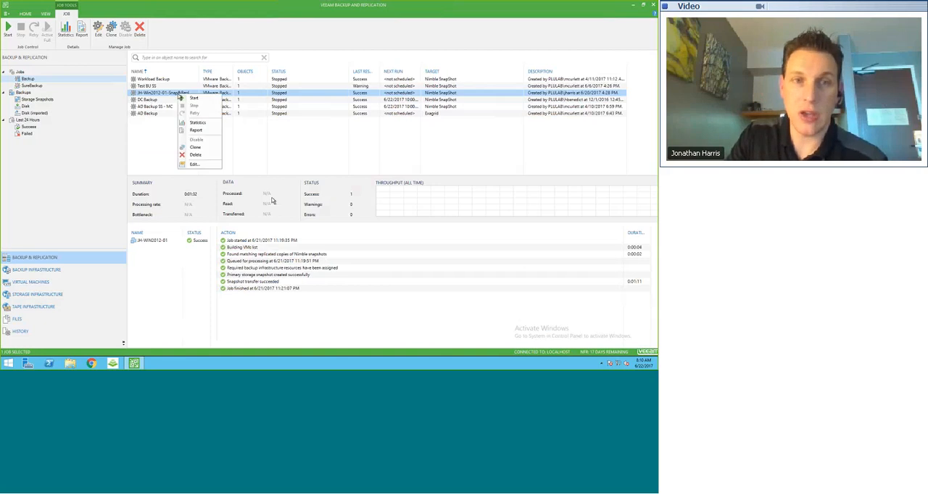
pyautogui.click(190, 99)
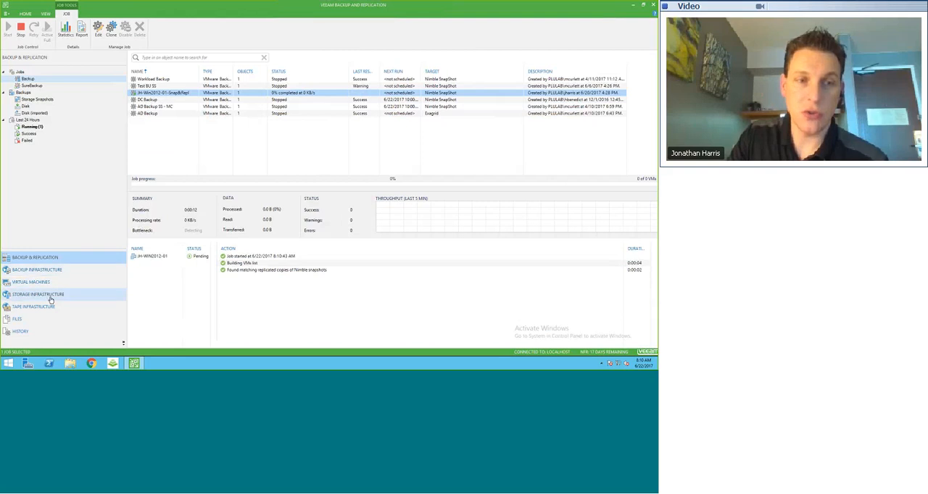
# Examine the source snapshots of volume JH-WIN2012-CS420-01 on the NIMBLE-CS420-GRP array in the storage infrastructure
pyautogui.click(50, 296)
pyautogui.click(40, 93)
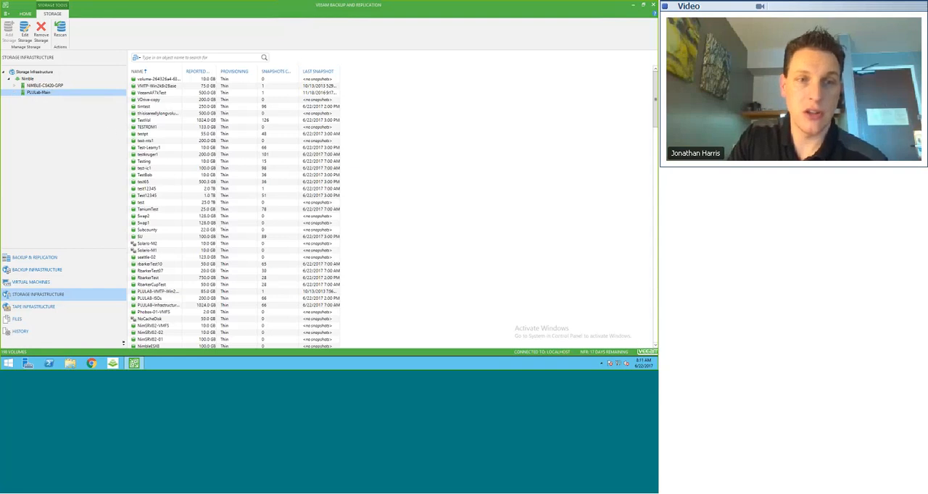
pyautogui.moveTo(124, 102); pyautogui.dragTo(121, 129)
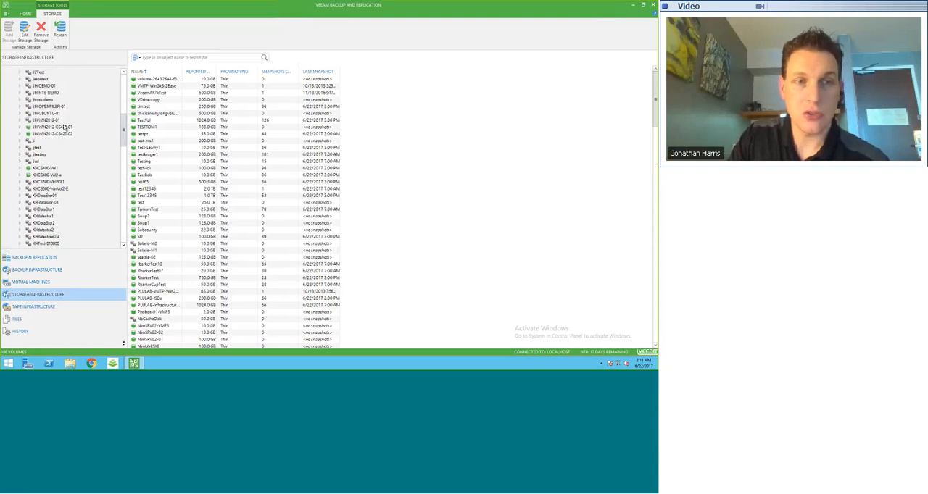
pyautogui.click(65, 128)
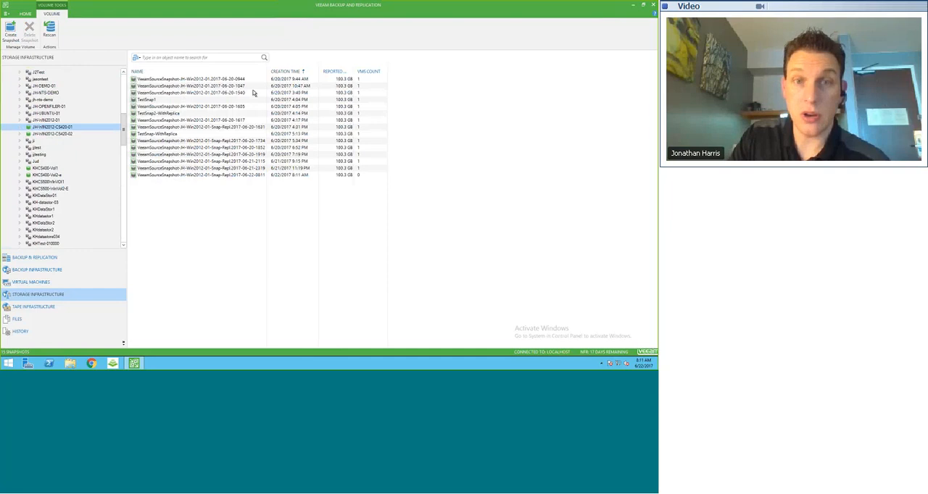
pyautogui.click(148, 141)
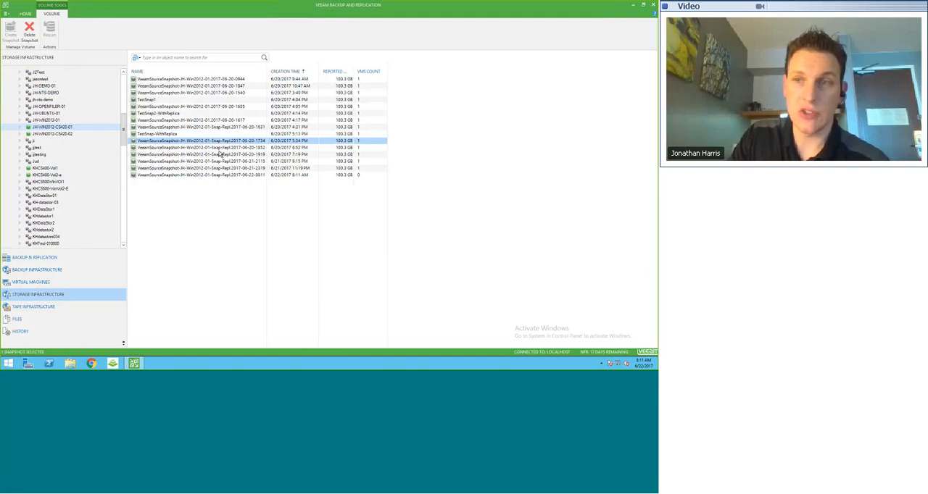
pyautogui.rightClick(136, 143)
pyautogui.click(154, 148)
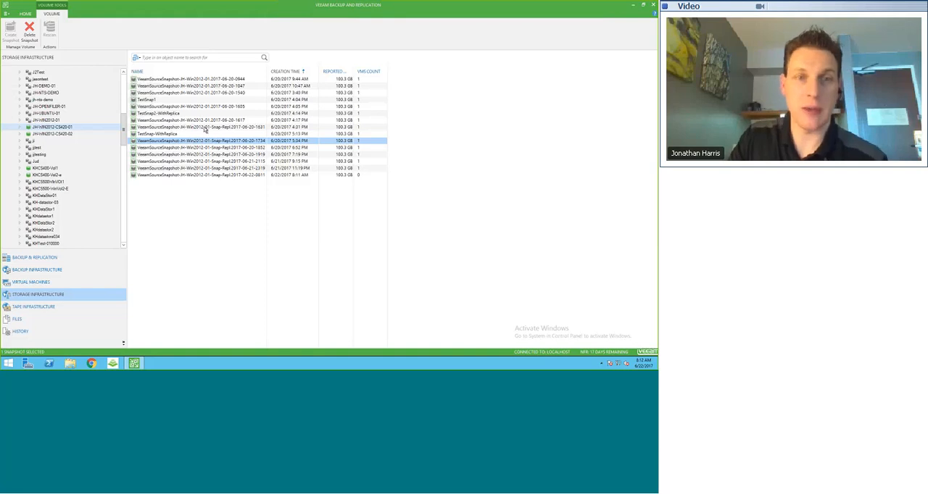
# Check the action log of the JH-Win2012-01-Snap&Repl backup job
pyautogui.click(61, 258)
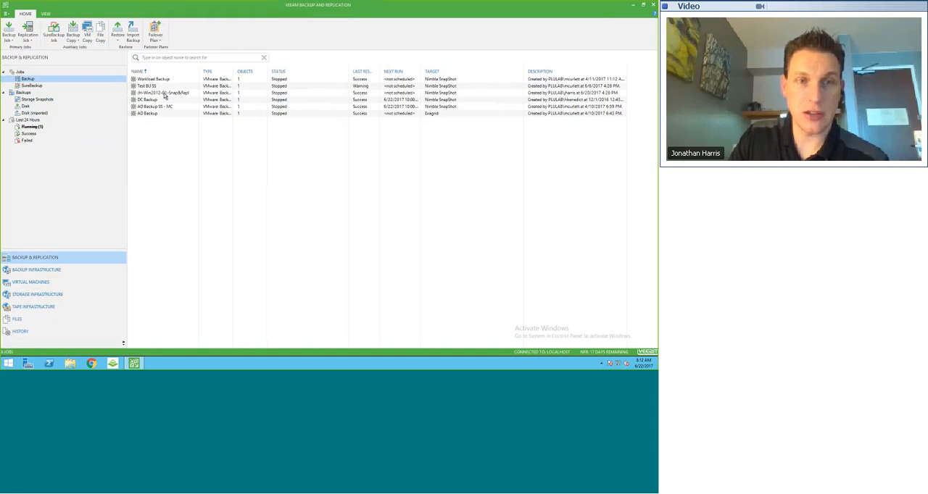
pyautogui.click(166, 94)
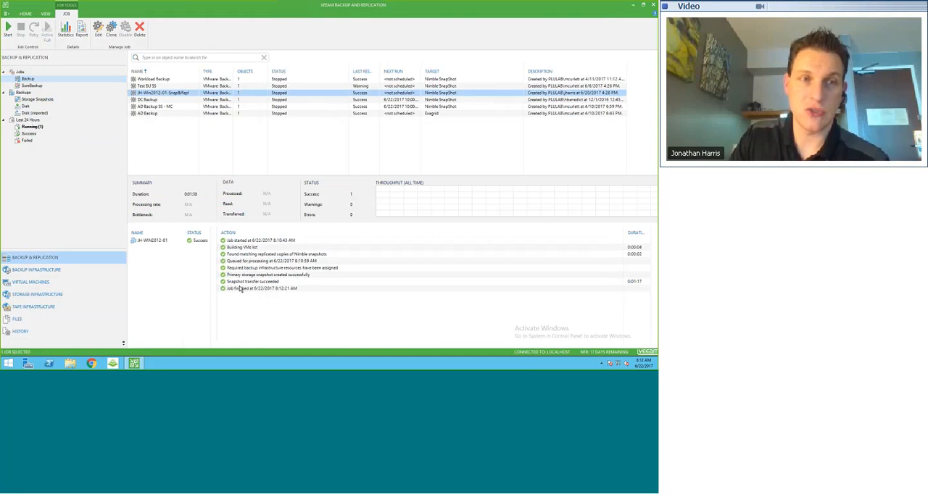
# Find the replica volume JH-WIN2012-CS420-01 on the PLULab-Main array and examine its replicated snapshots
pyautogui.click(64, 293)
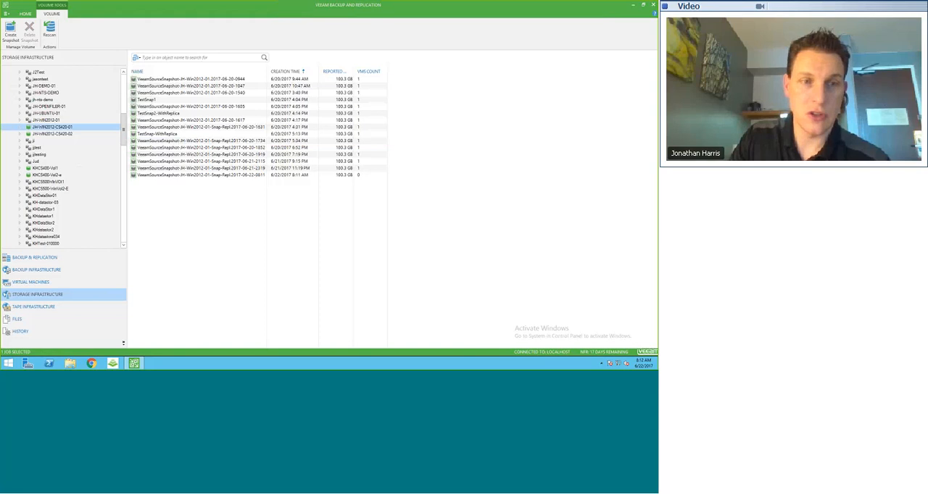
pyautogui.moveTo(123, 137); pyautogui.dragTo(123, 90)
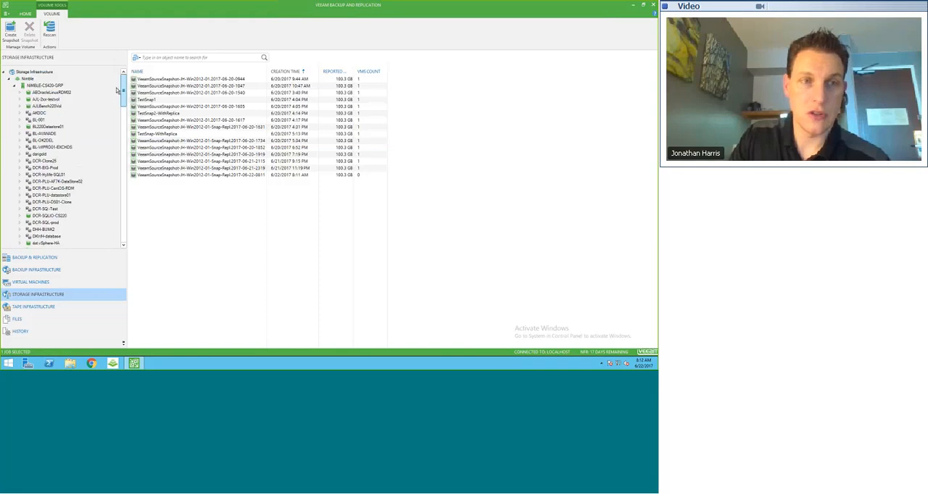
pyautogui.click(18, 86)
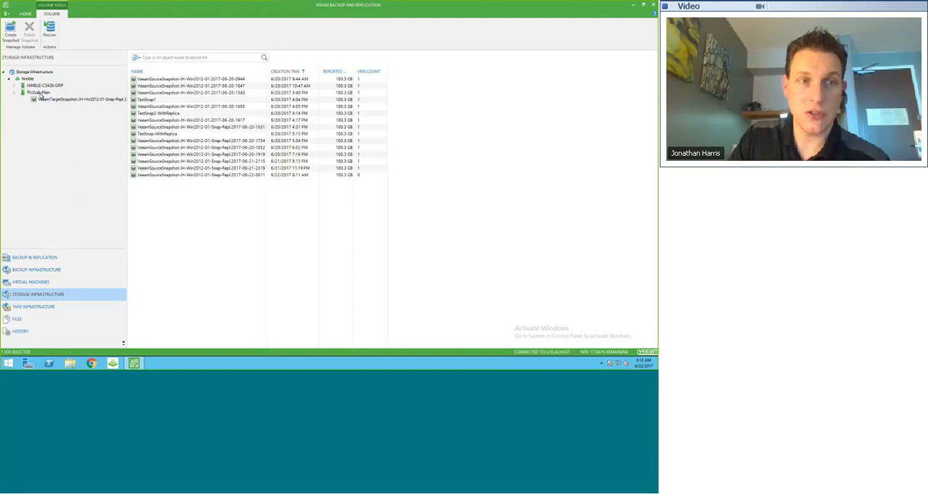
pyautogui.click(39, 93)
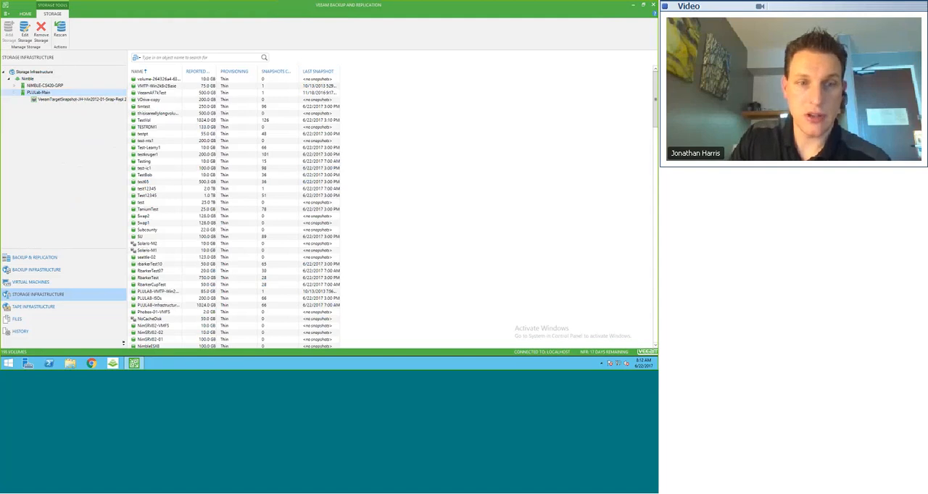
pyautogui.click(144, 181)
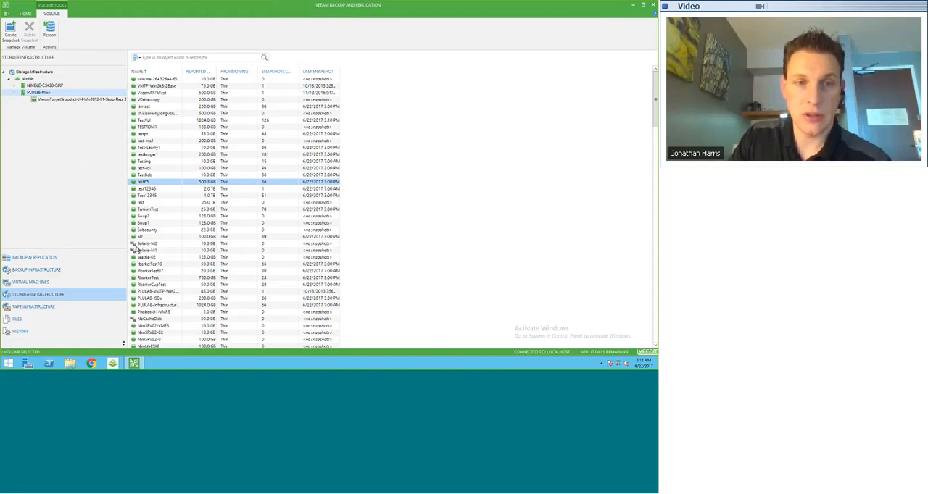
pyautogui.scroll(-10, 135, 249)
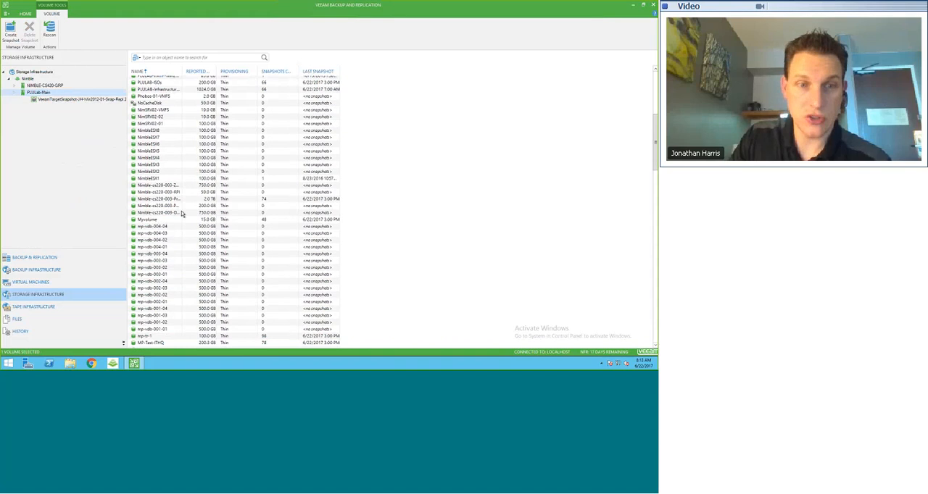
pyautogui.scroll(-13, 170, 159)
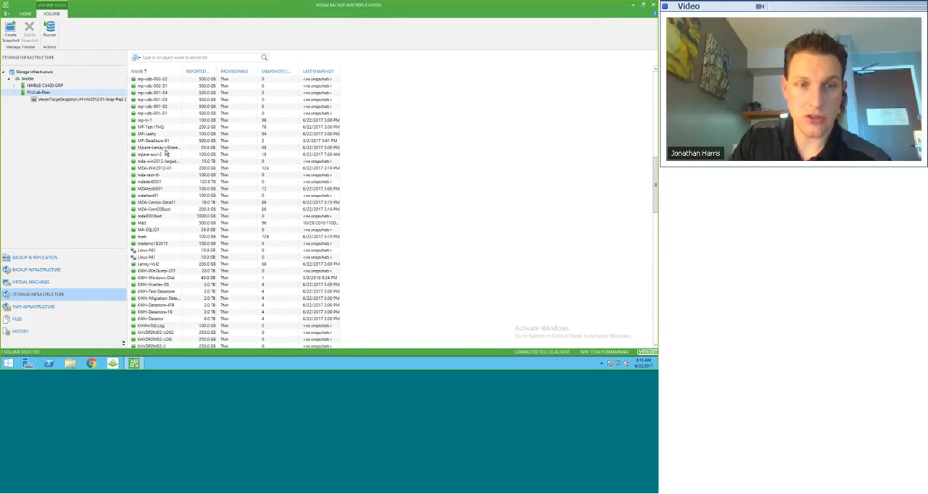
pyautogui.scroll(-8, 166, 146)
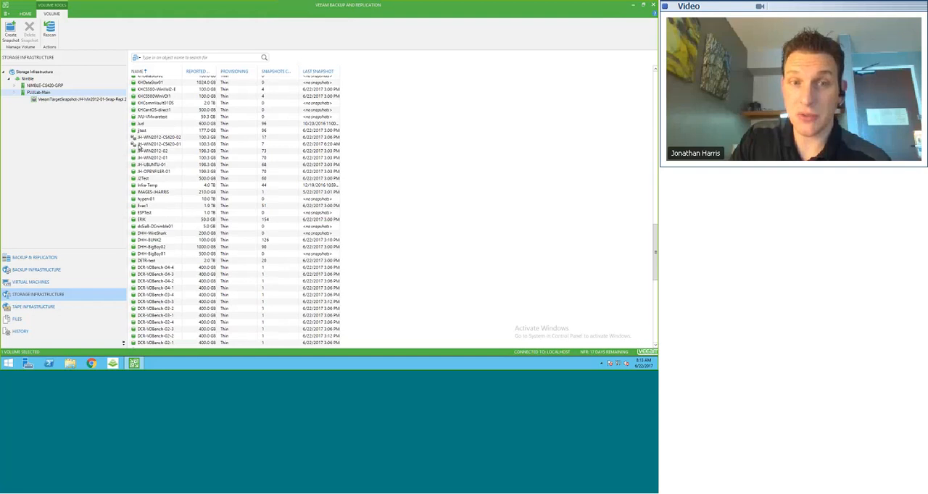
pyautogui.click(131, 146)
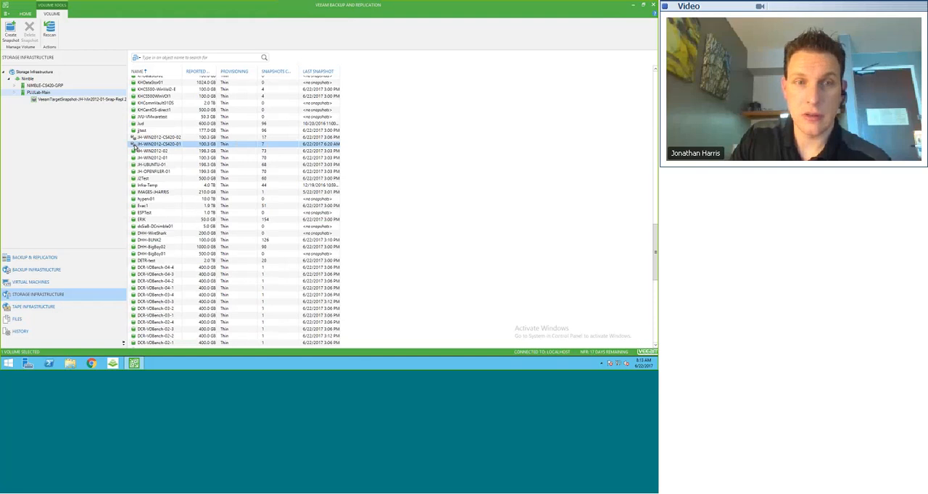
pyautogui.doubleClick(134, 146)
pyautogui.rightClick(134, 145)
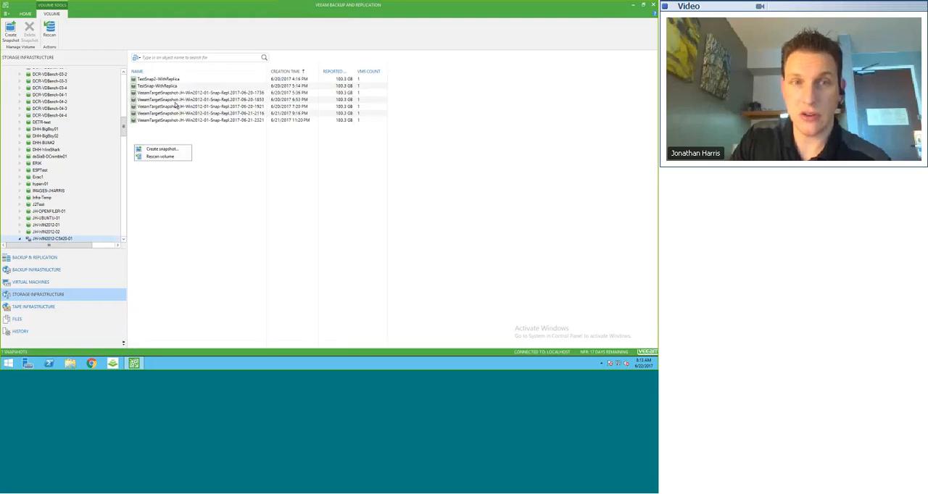
pyautogui.click(240, 153)
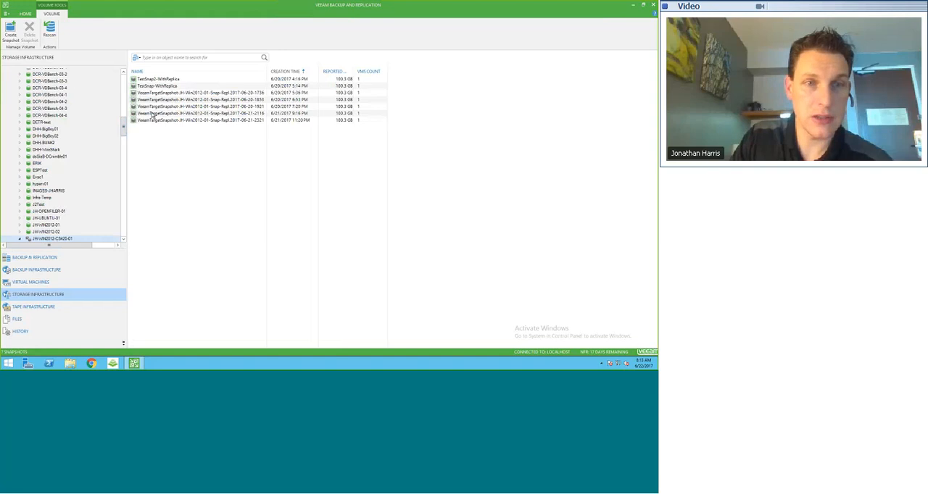
# Reopen the JH-WIN2012-CS420-01 replica under PLULab-Main, sort its snapshots newest first, and compare them with those of JH-WIN2012-CS420-02
pyautogui.scroll(2, 123, 114)
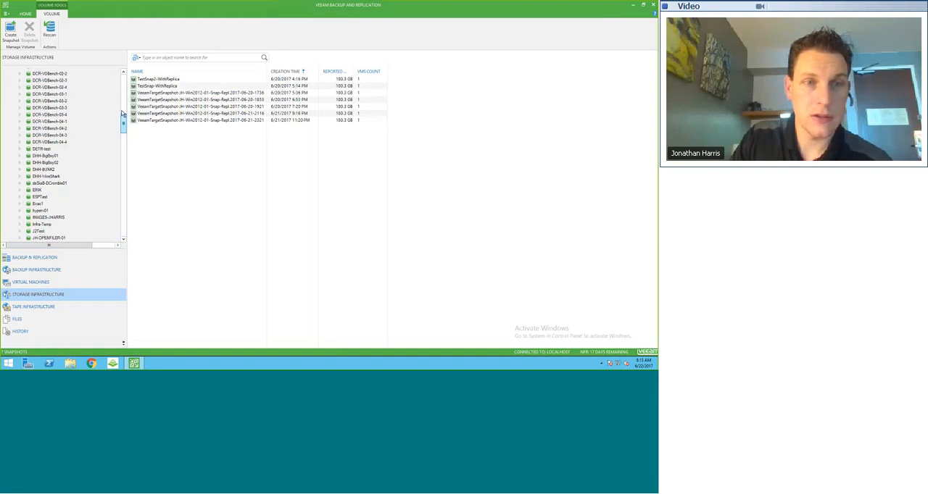
pyautogui.scroll(10, 123, 114)
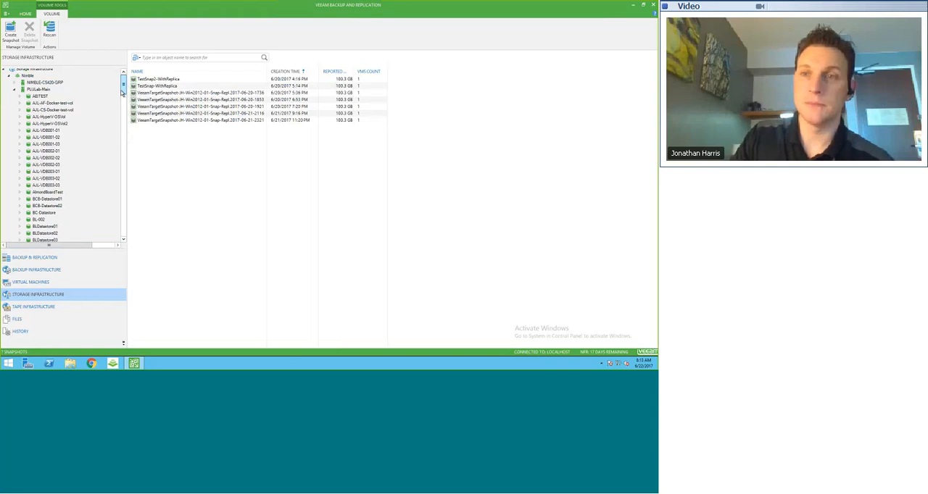
pyautogui.click(14, 90)
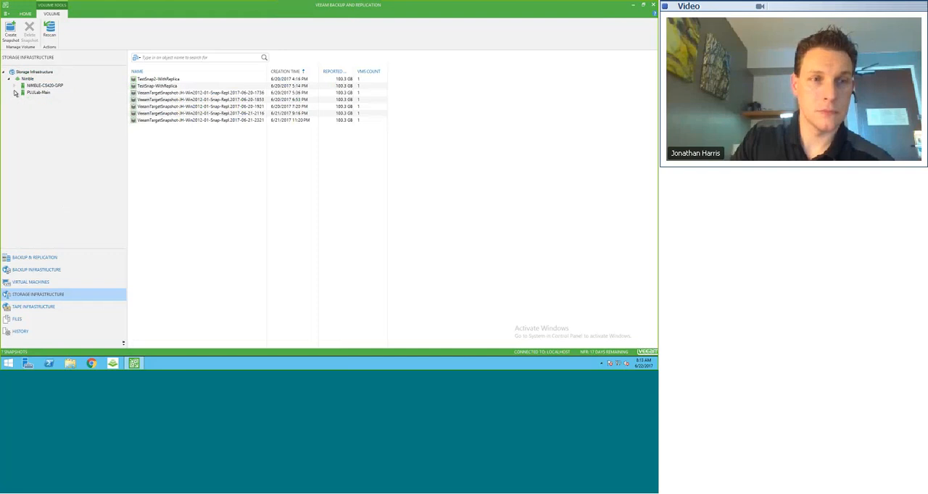
pyautogui.click(15, 93)
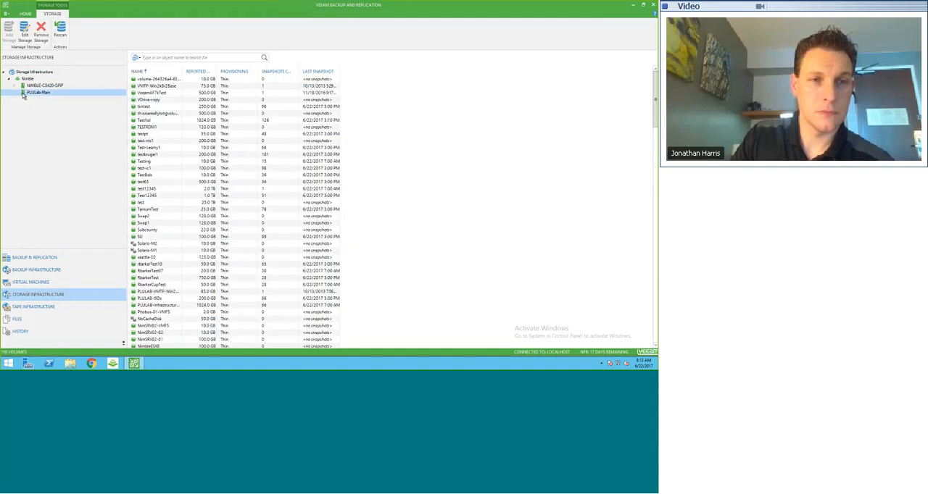
pyautogui.click(15, 95)
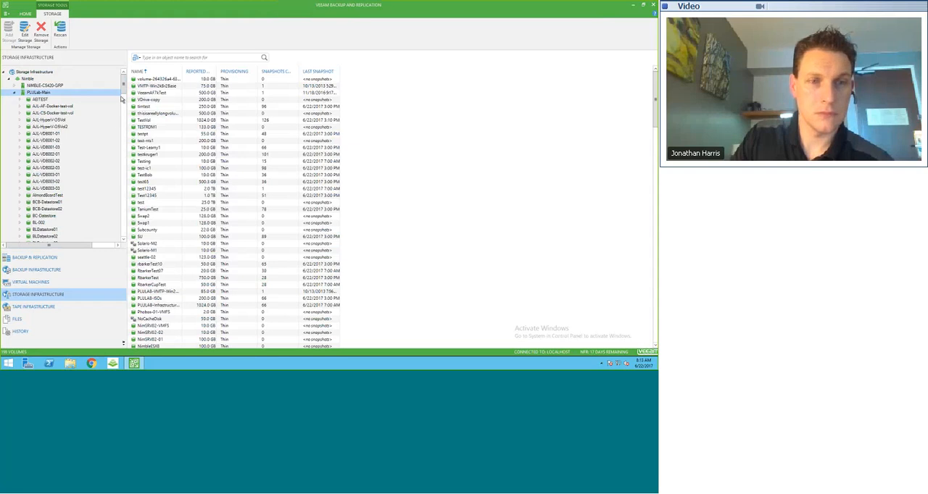
pyautogui.moveTo(123, 105); pyautogui.dragTo(119, 142)
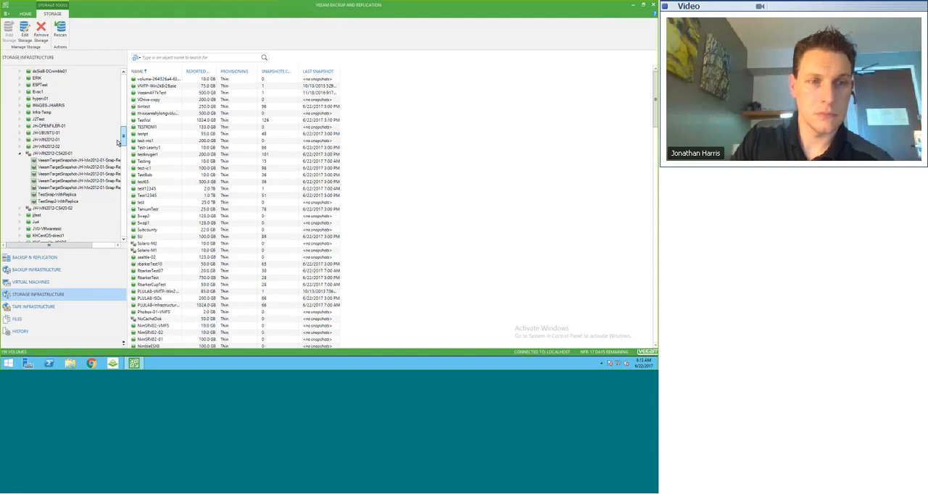
pyautogui.click(60, 155)
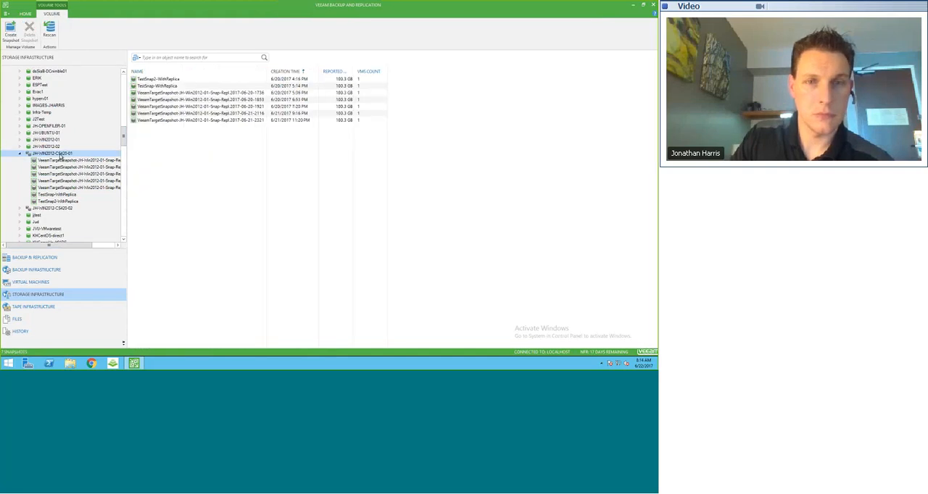
pyautogui.click(288, 72)
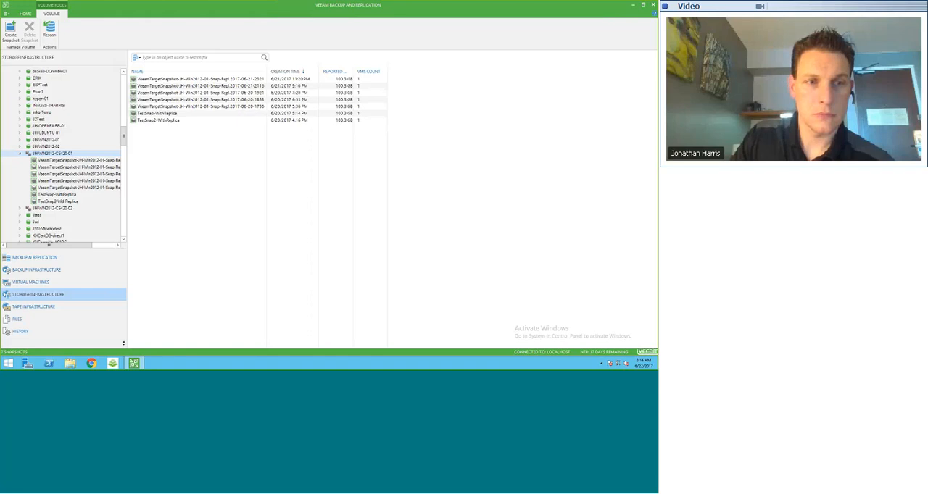
pyautogui.click(62, 208)
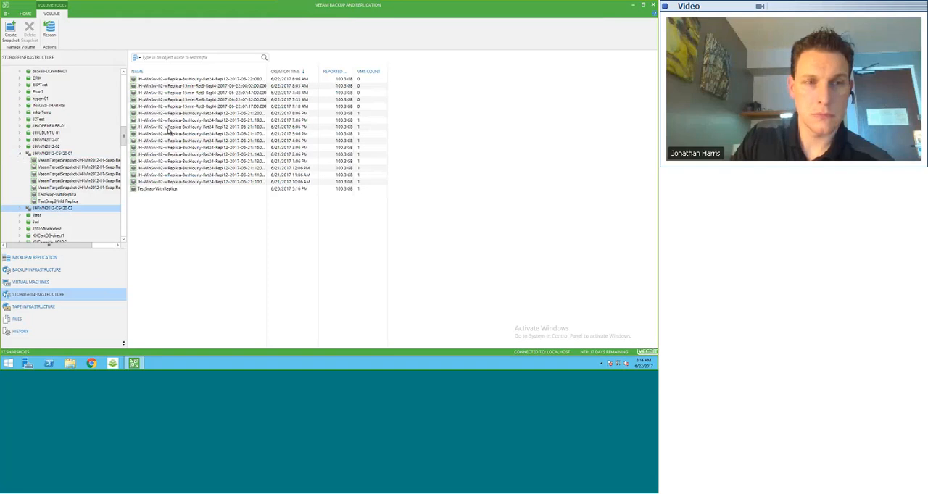
# Start a storage rescan of the PLULab-Main array
pyautogui.scroll(10, 36, 130)
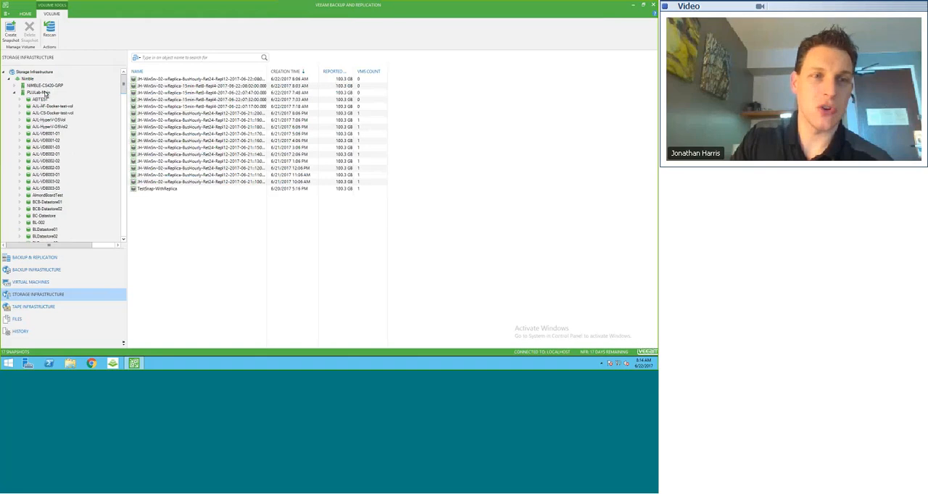
pyautogui.rightClick(44, 93)
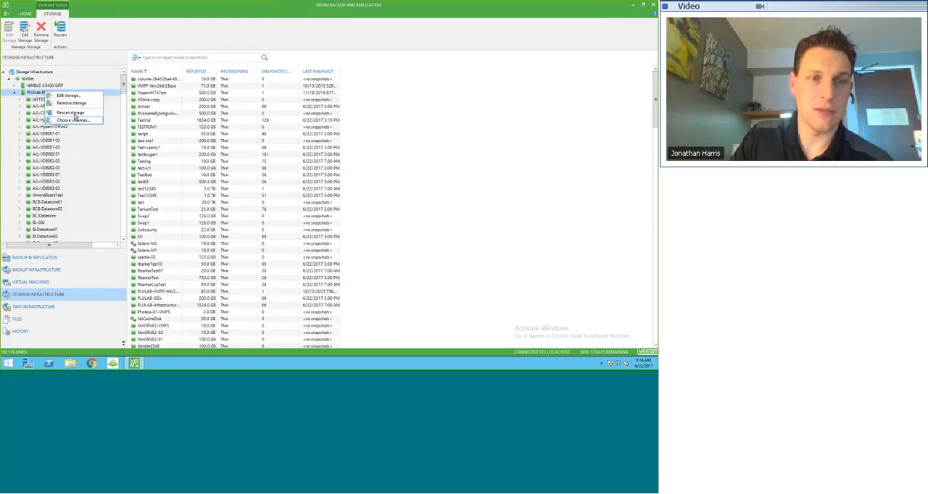
pyautogui.click(73, 113)
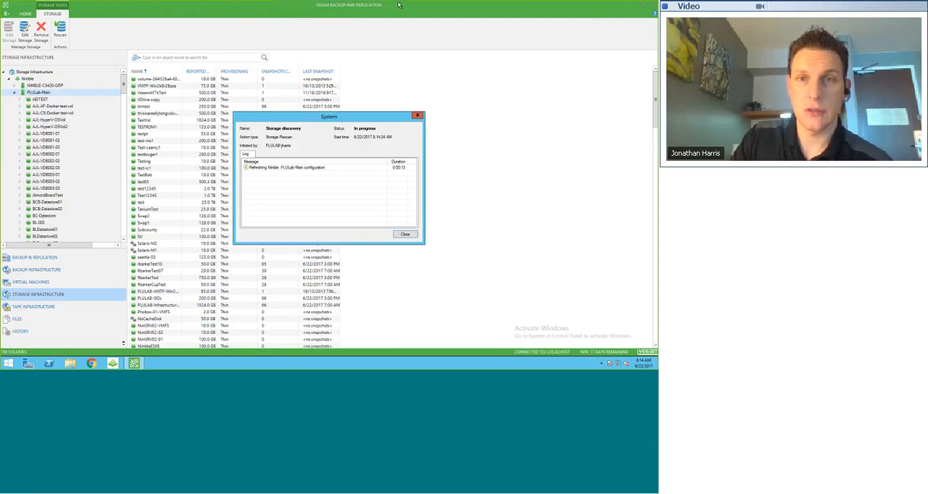
pyautogui.moveTo(396, 5)
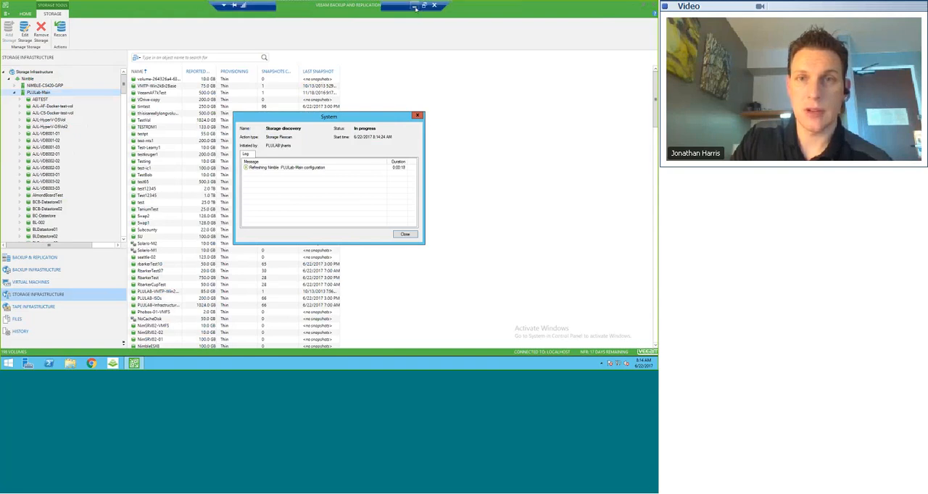
# Switch to the OneNote recovery test steps and highlight Veeam Test step 2 about verifying guest server JH-WIN2012-01
pyautogui.click(414, 6)
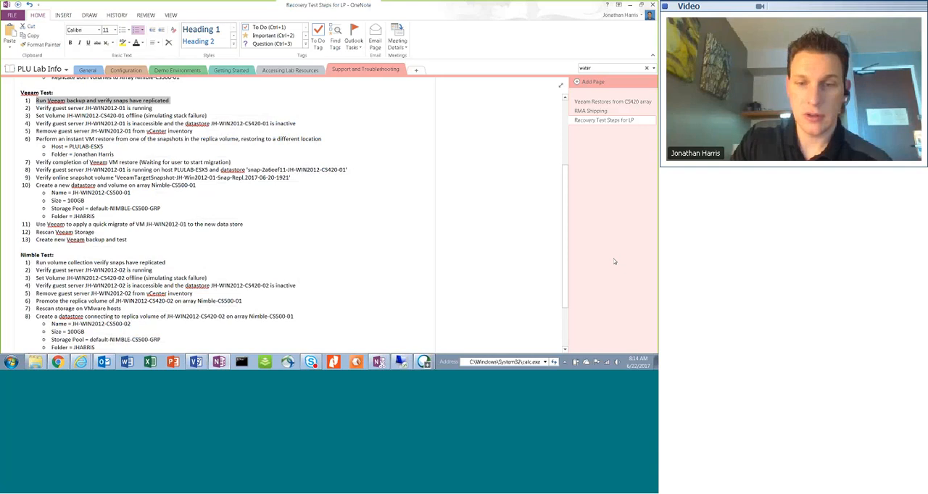
pyautogui.click(401, 362)
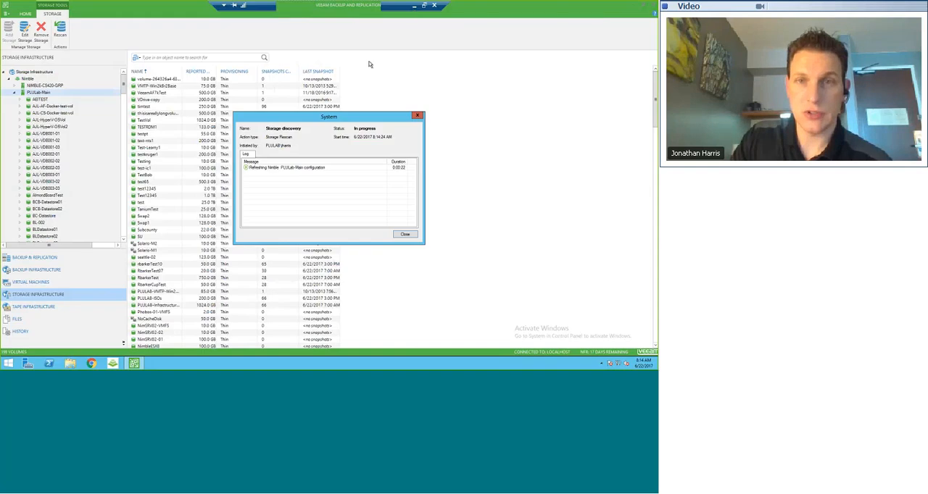
pyautogui.click(424, 6)
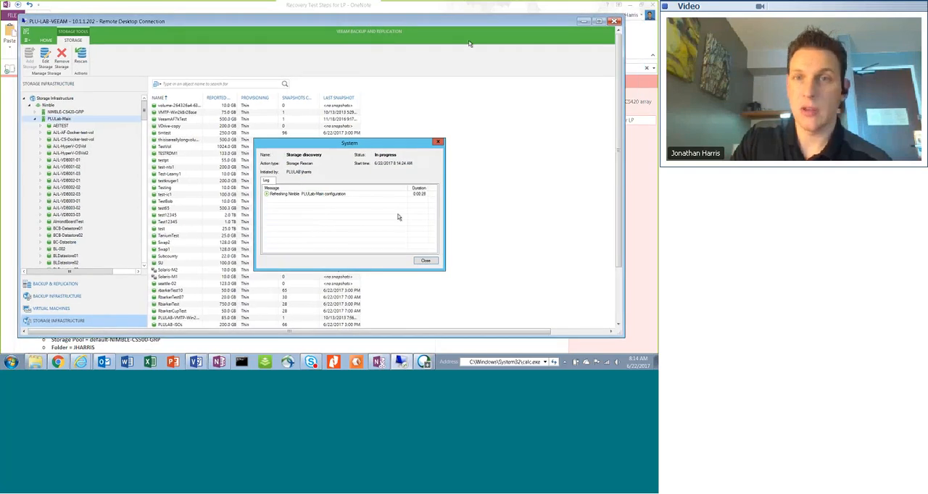
pyautogui.click(583, 21)
pyautogui.scroll(-3, 178, 245)
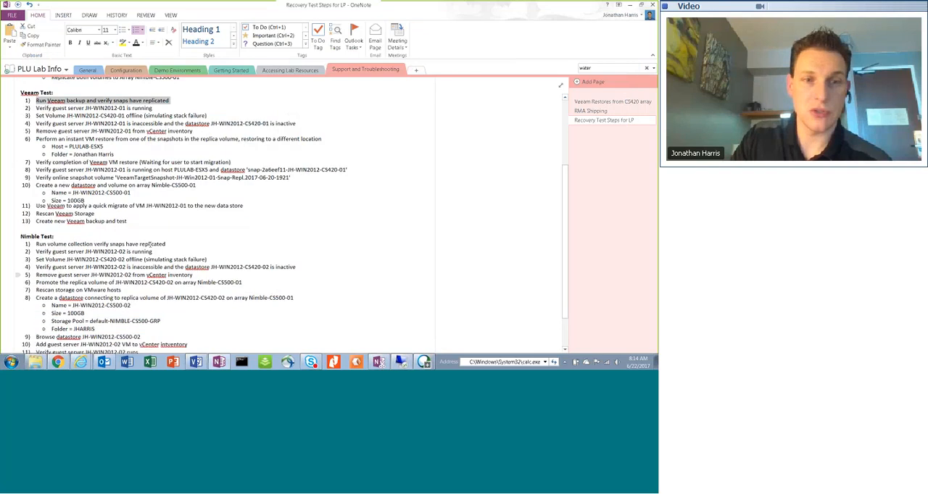
pyautogui.scroll(5, 178, 245)
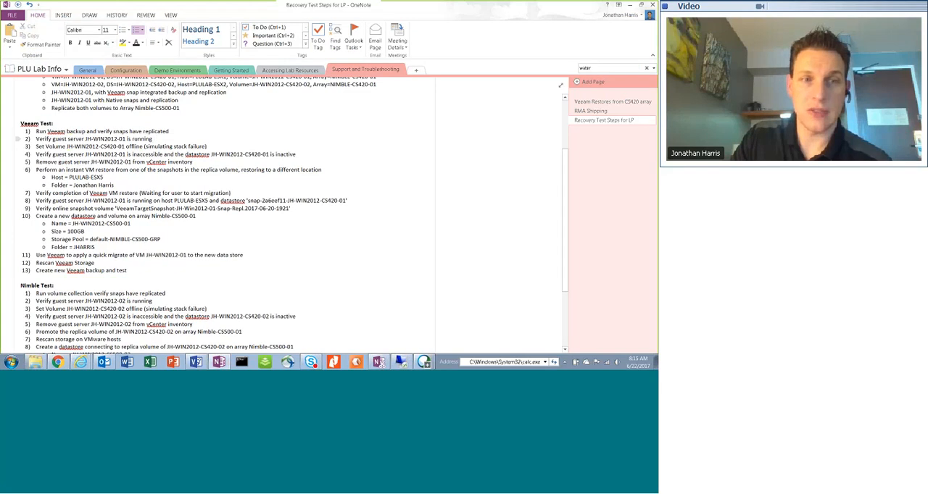
pyautogui.tripleClick(122, 138)
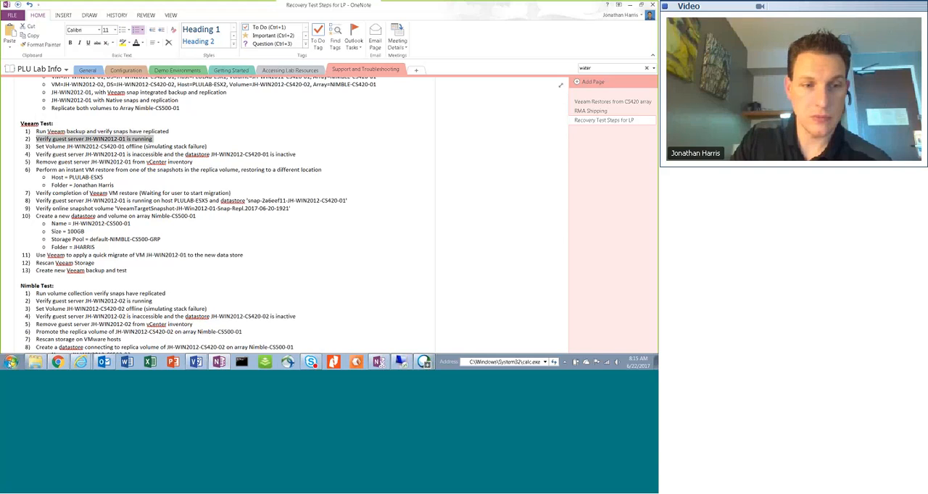
# Launch VMware vSphere Client and log in to vcenter-plulab.plulab.local with the account user name and password
pyautogui.click(10, 361)
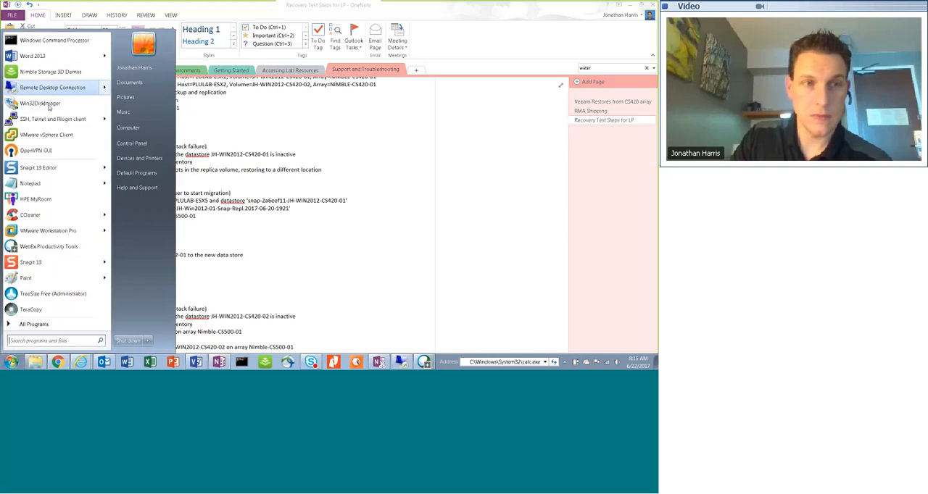
pyautogui.click(47, 135)
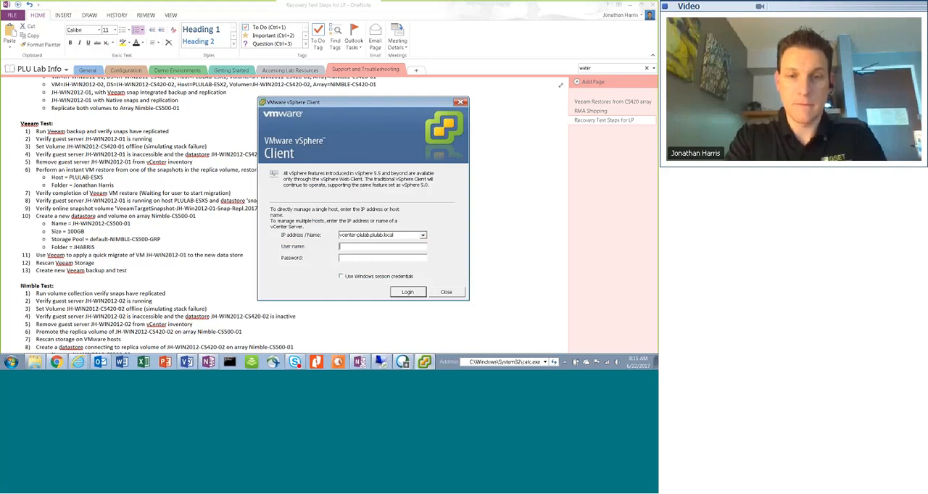
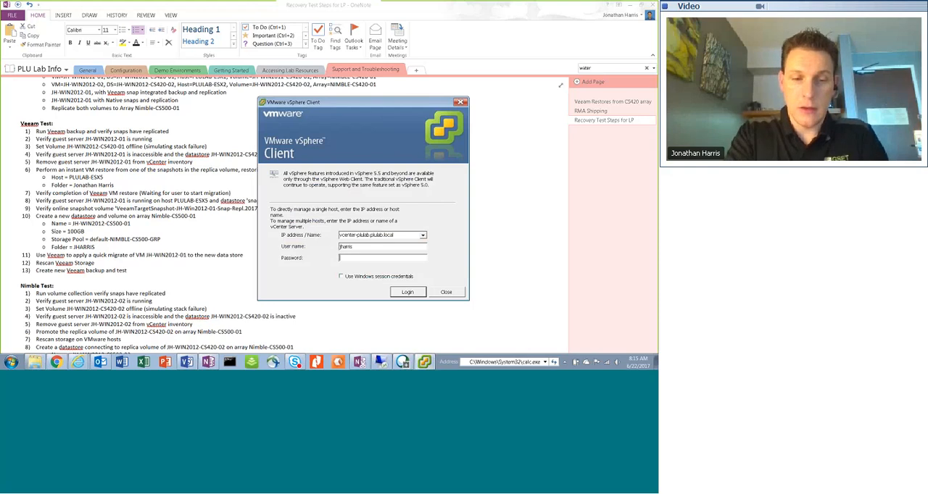
pyautogui.write('**********')
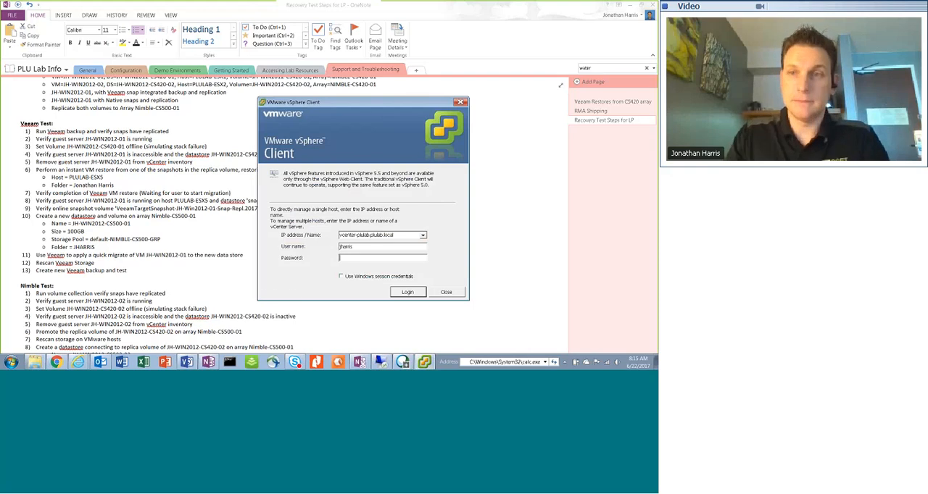
pyautogui.press('Return')
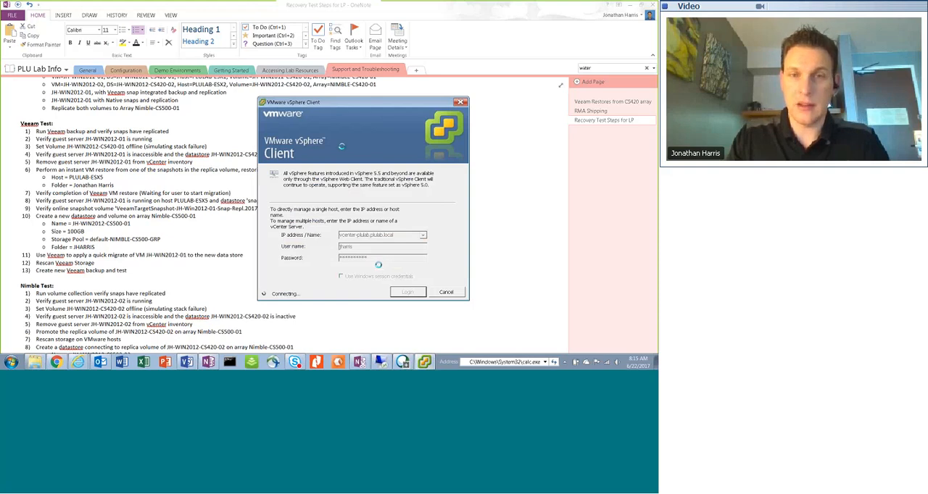
pyautogui.moveTo(342, 107); pyautogui.dragTo(282, 99)
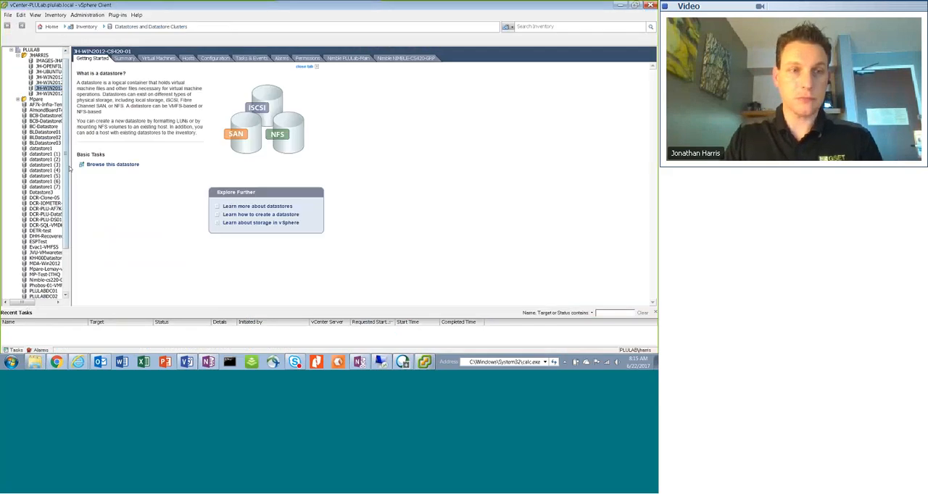
# Widen the inventory tree, list the virtual machines on datastore JH-WIN2012-CS420-01, and open the console of JH-WIN2012-01
pyautogui.moveTo(71, 171); pyautogui.dragTo(112, 166)
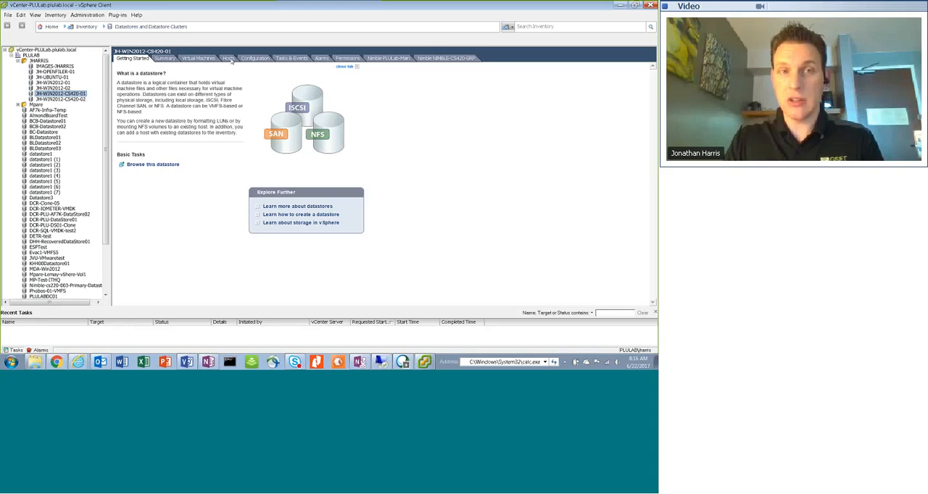
pyautogui.click(198, 58)
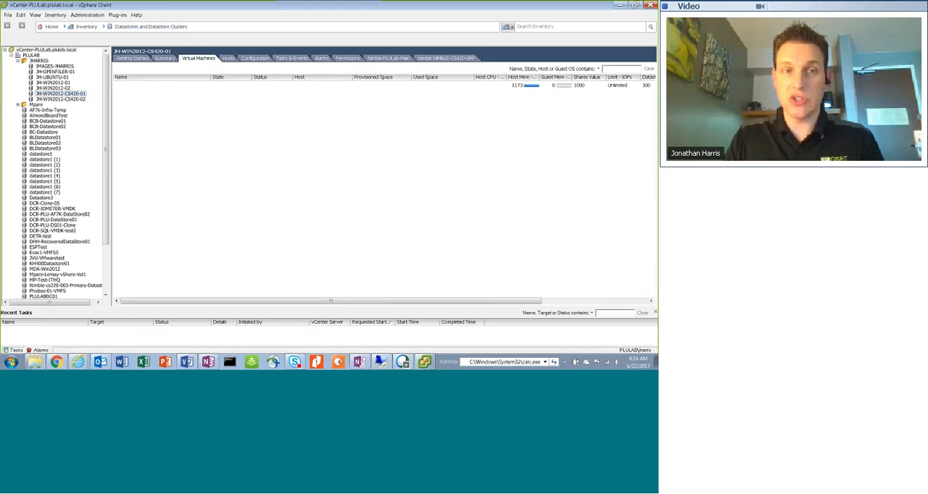
pyautogui.click(138, 87)
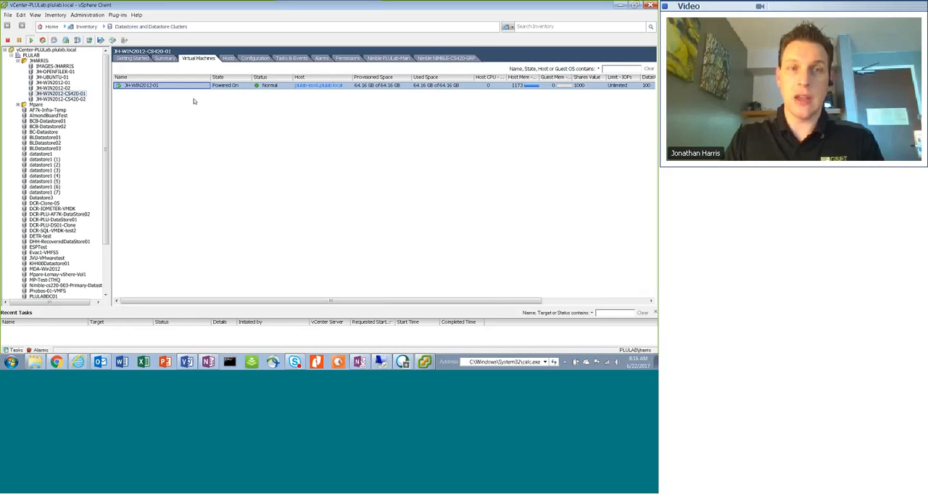
pyautogui.rightClick(144, 89)
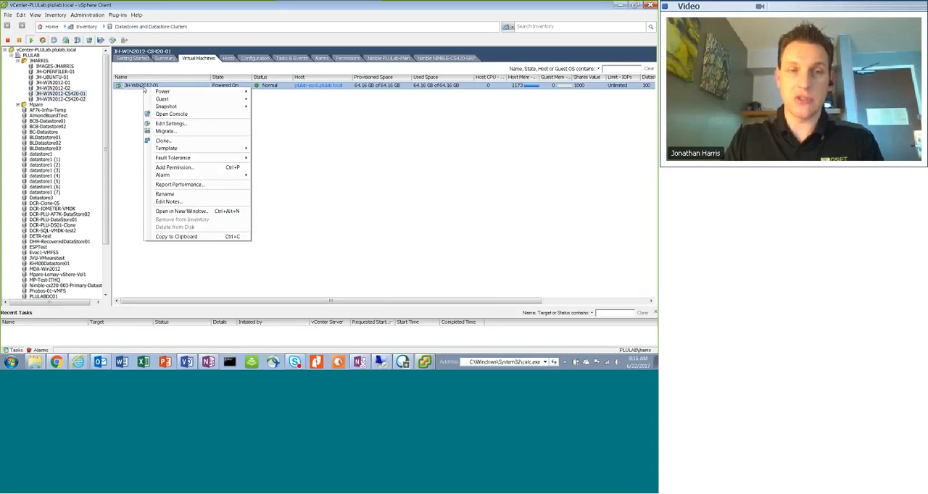
pyautogui.click(193, 116)
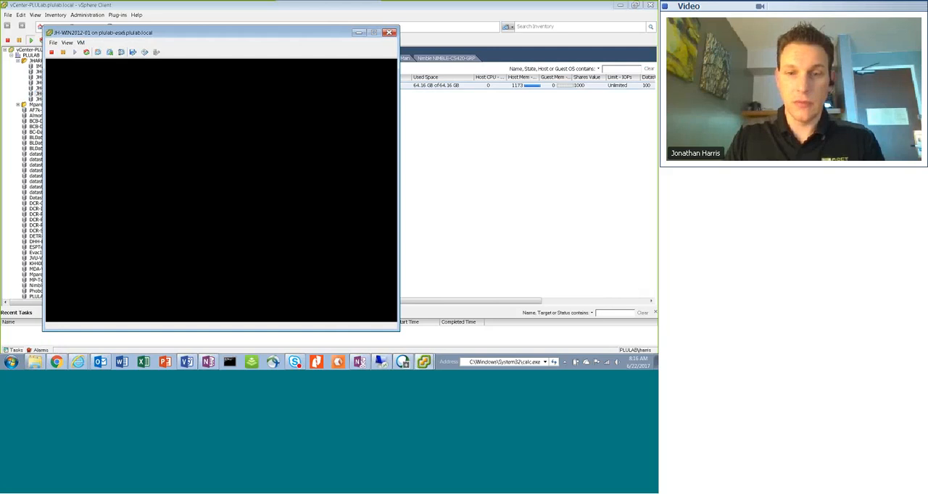
# Switch to the Veeam remote session, close the finished storage discovery log, and start a storage rescan of NIMBLE-CS420-GRP
pyautogui.hotkey('alt', 'Tab')
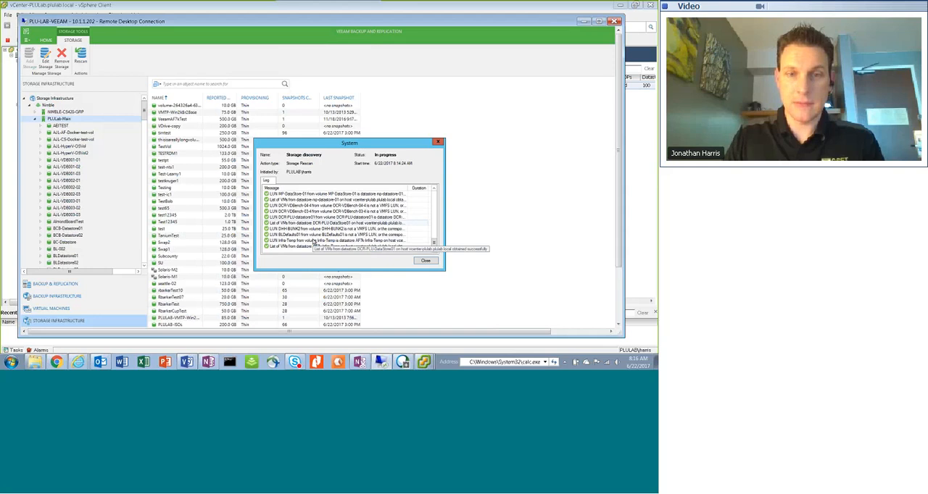
pyautogui.click(426, 260)
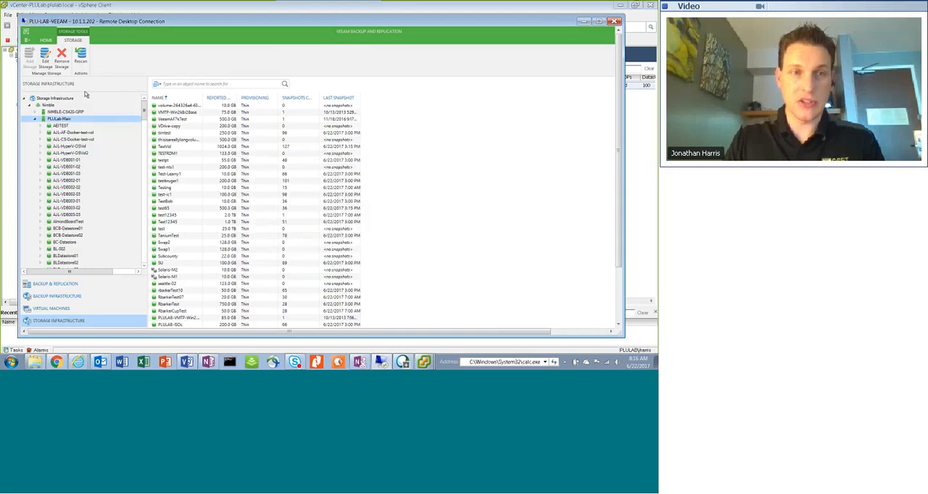
pyautogui.click(75, 113)
pyautogui.rightClick(80, 113)
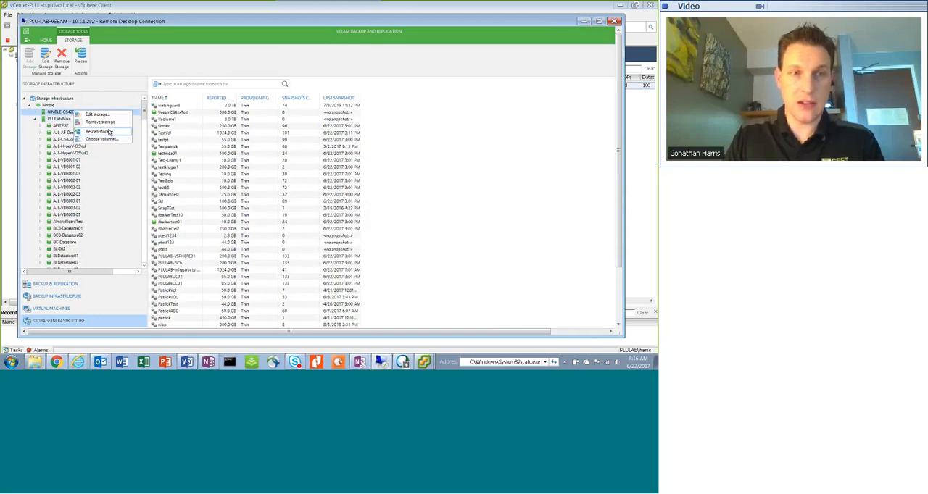
pyautogui.click(110, 134)
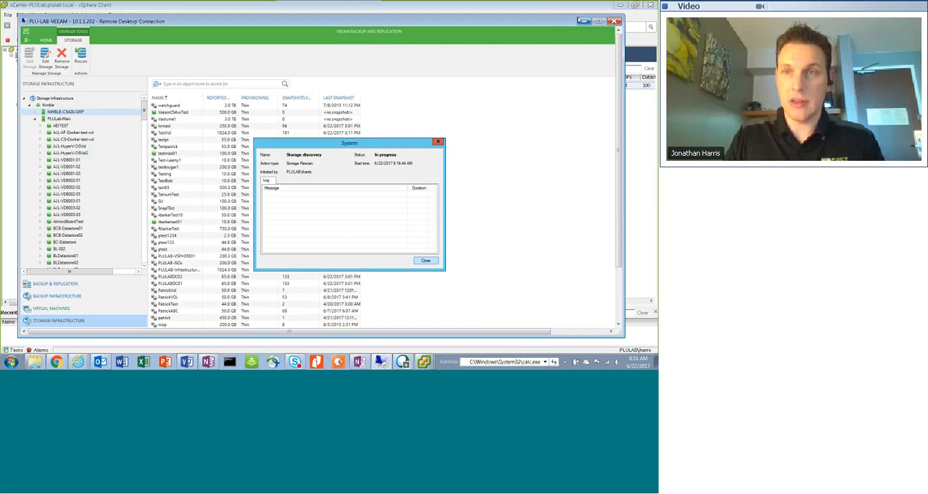
pyautogui.click(582, 21)
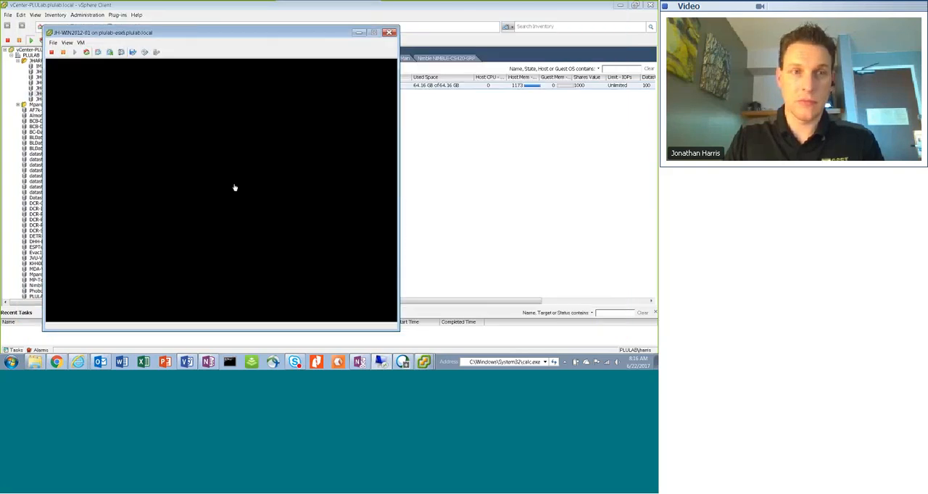
# Return to the JH-WIN2012-01 console and sign in to Windows as Administrator with the account password
pyautogui.click(140, 122)
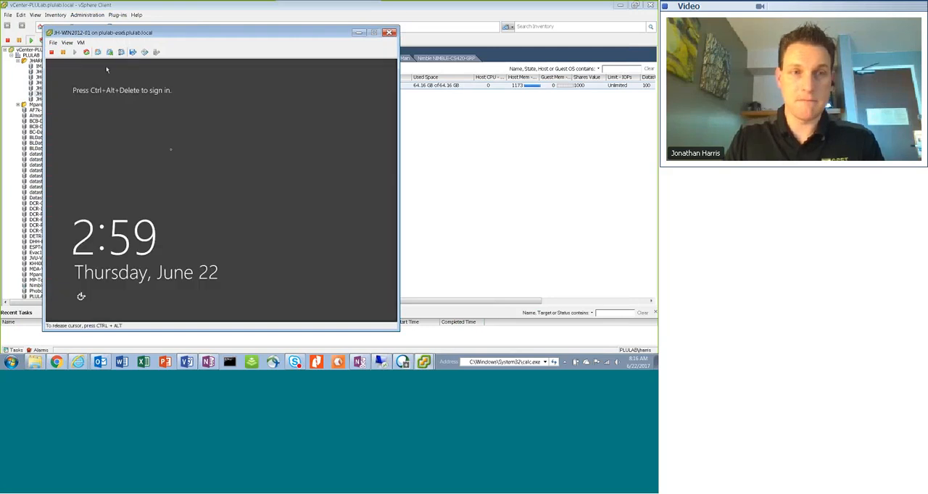
pyautogui.click(81, 42)
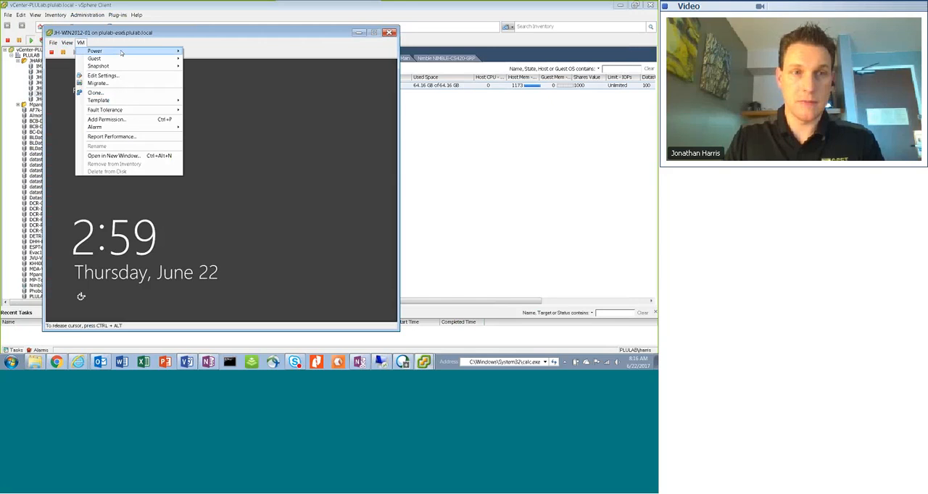
pyautogui.moveTo(166, 59)
pyautogui.click(216, 67)
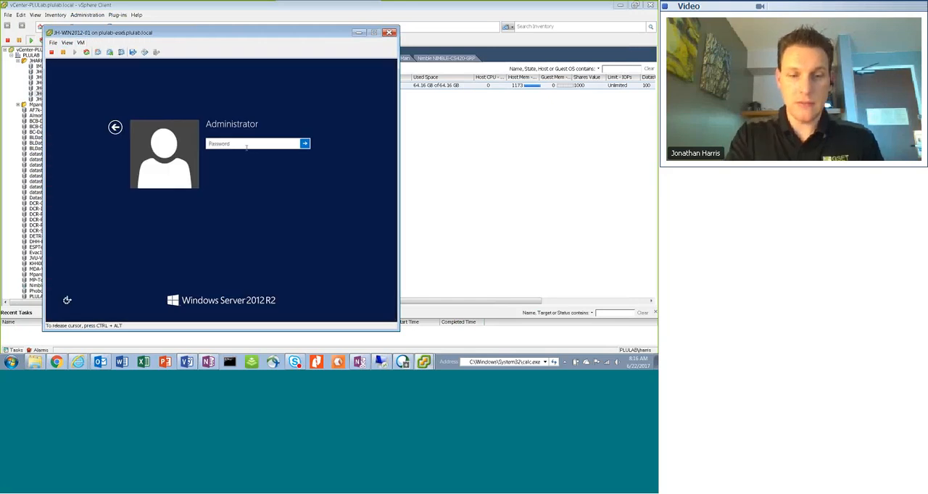
pyautogui.write('********')
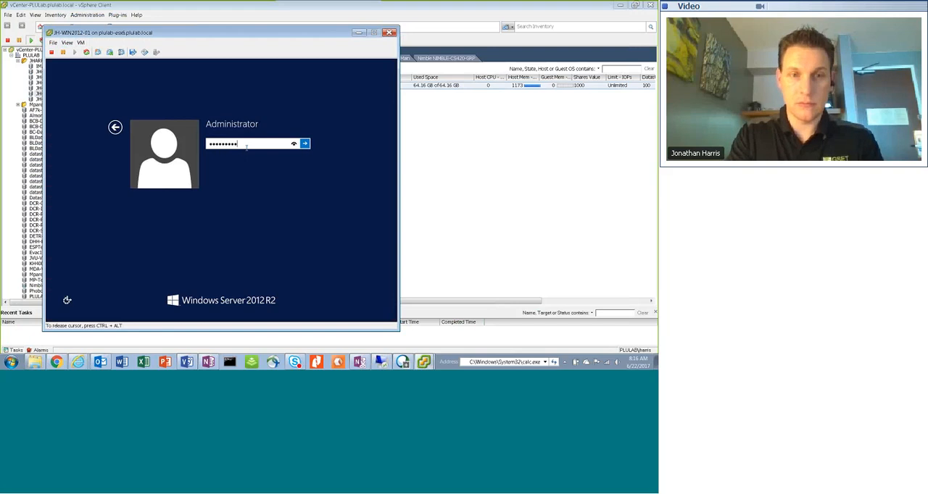
pyautogui.press('Return')
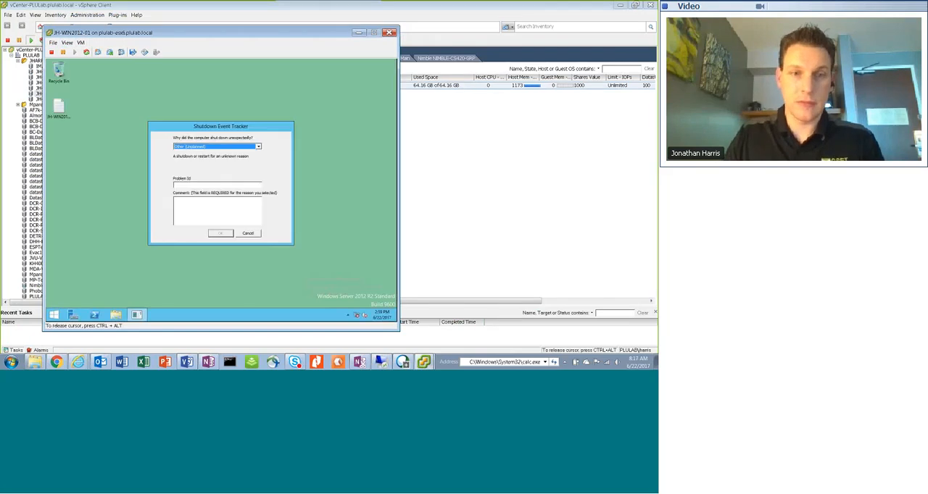
# Submit the Shutdown Event Tracker, check the JH-WIN2012-01 file on the guest's desktop, and close the console
pyautogui.click(192, 206)
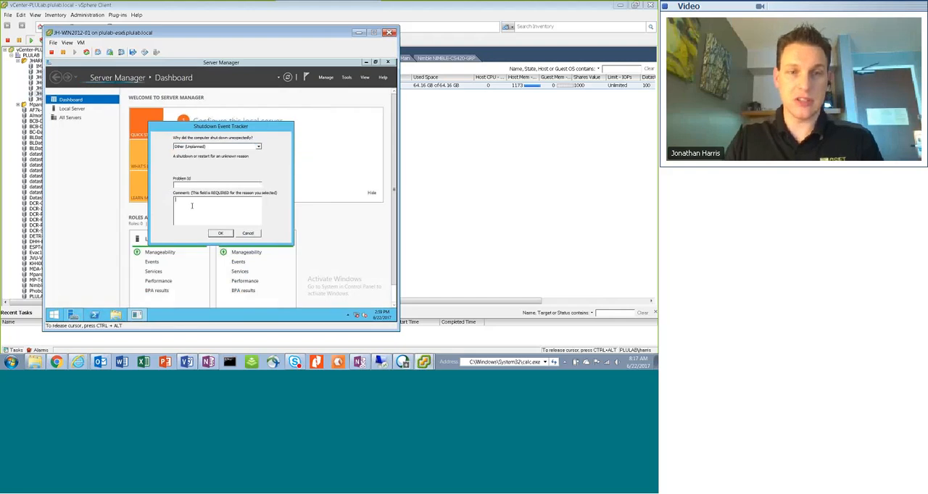
pyautogui.click(220, 234)
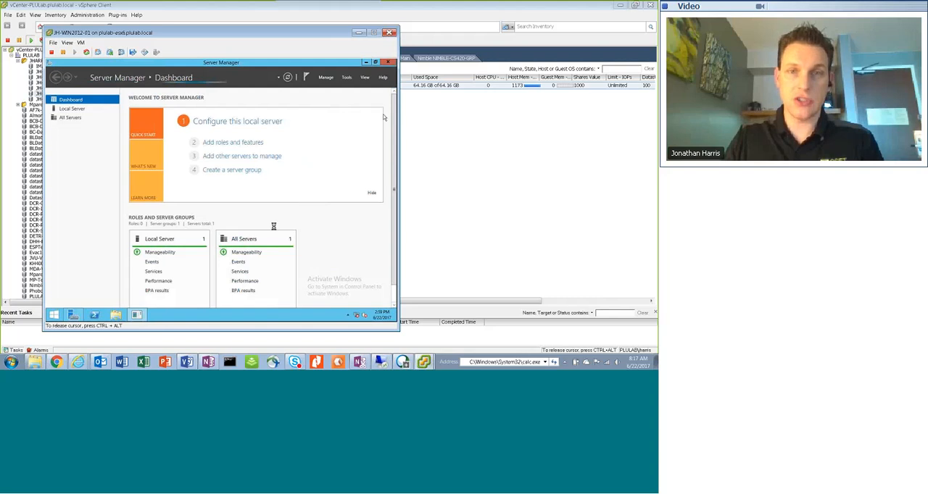
pyautogui.click(367, 62)
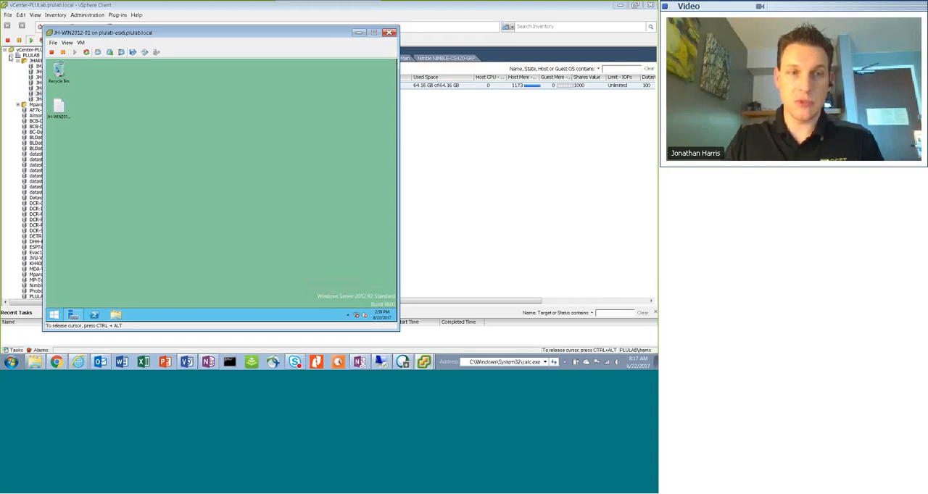
pyautogui.click(61, 116)
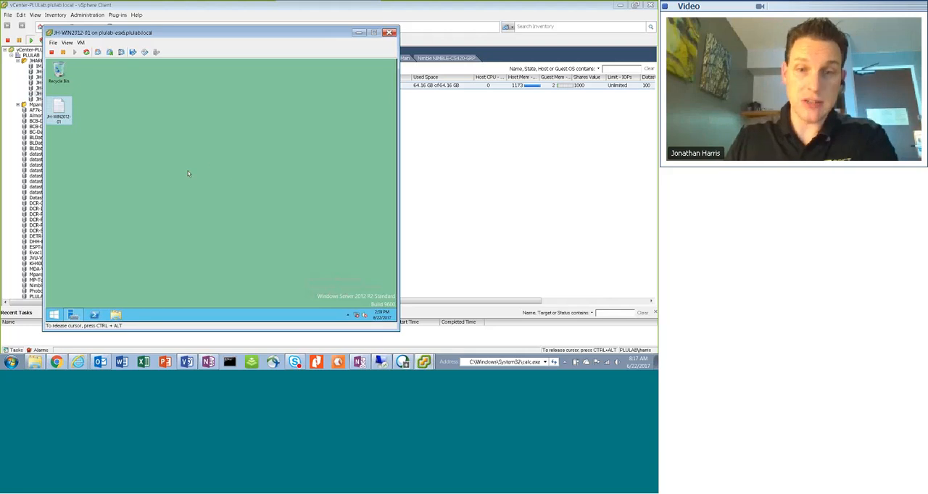
pyautogui.click(389, 32)
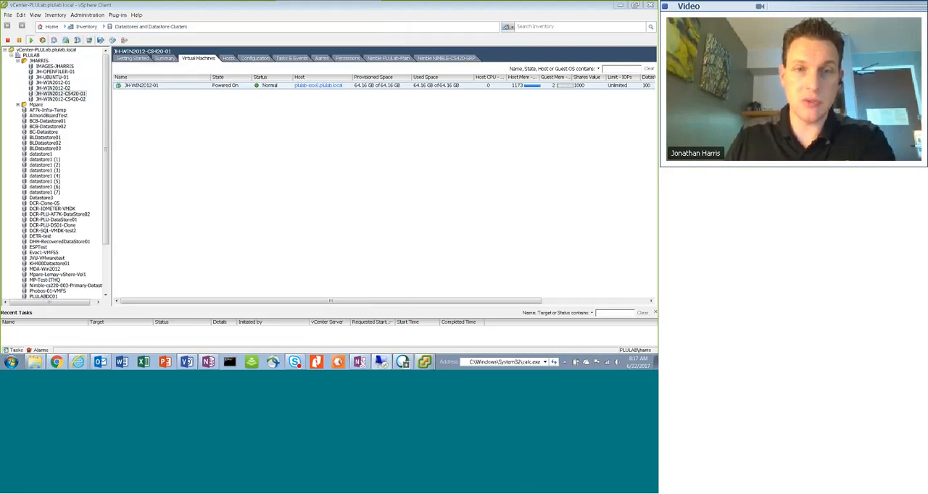
# Select step 3 of the Veeam Test list in OneNote, switch to the Nimble Storage page at 10.1.1.13, and clear its web service error
pyautogui.click(209, 363)
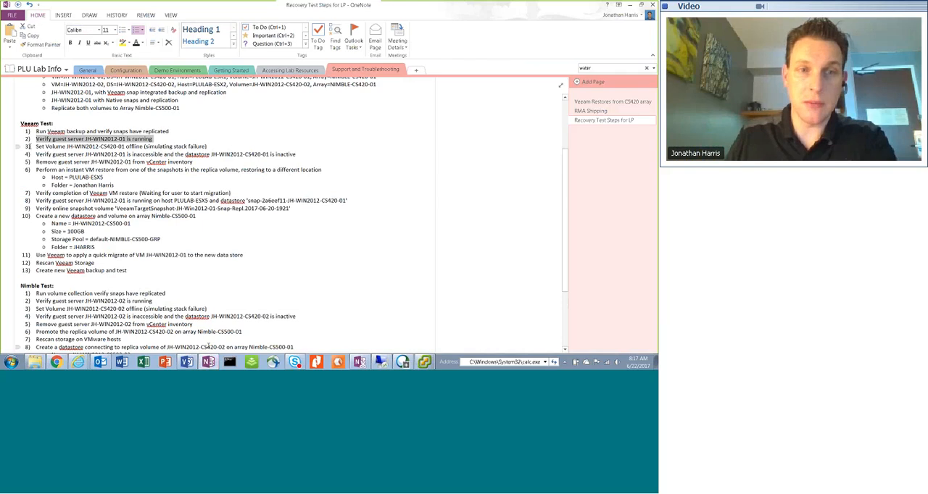
pyautogui.click(28, 146)
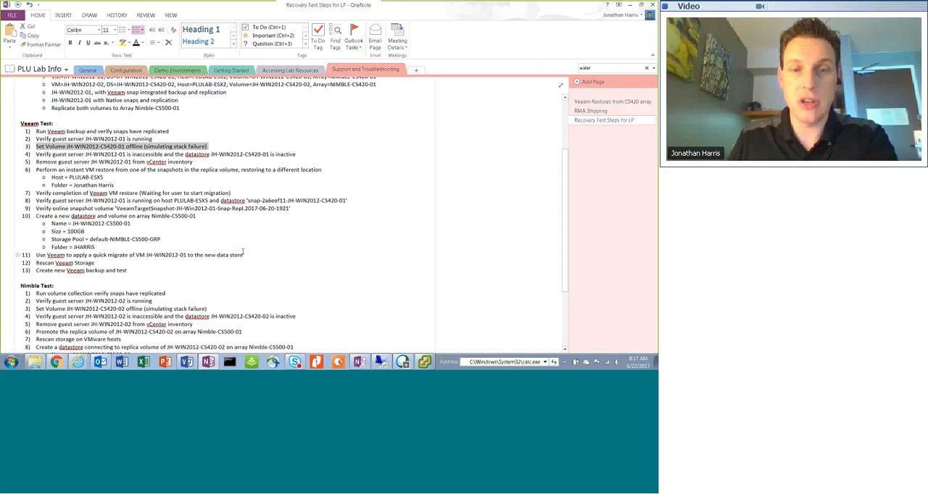
pyautogui.moveTo(89, 367)
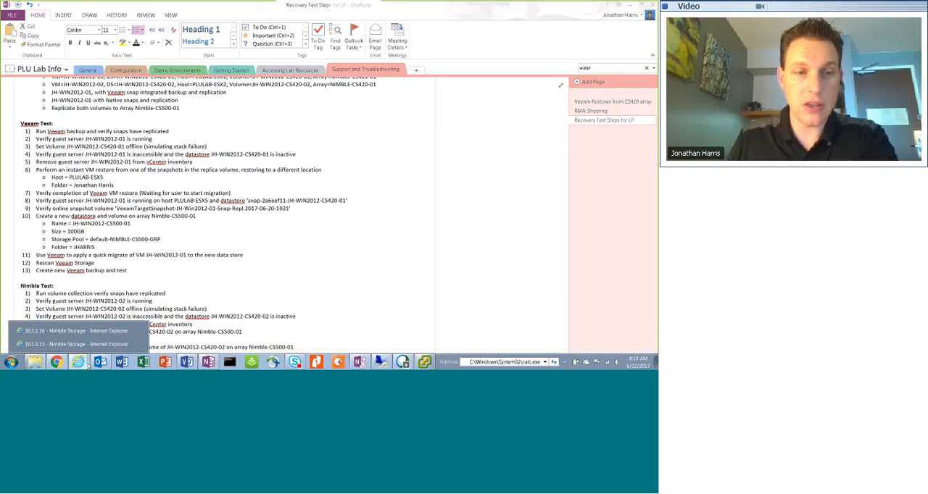
pyautogui.click(76, 343)
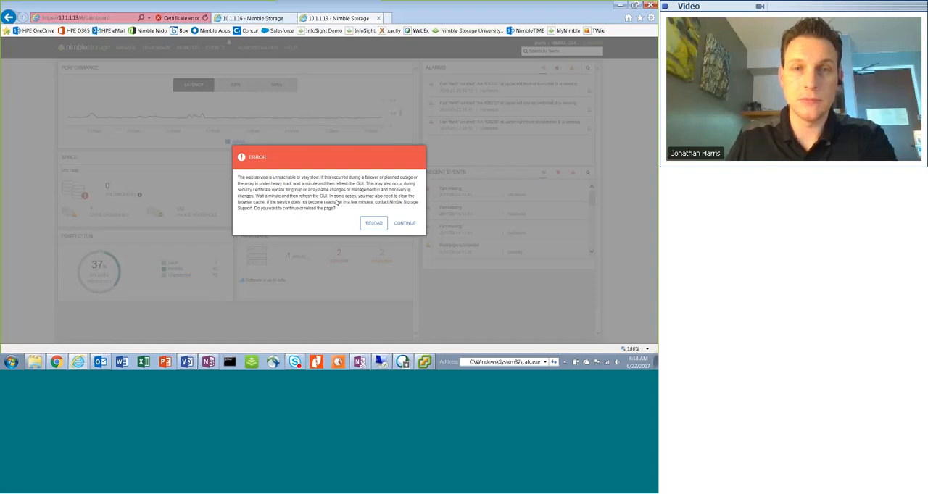
pyautogui.click(417, 222)
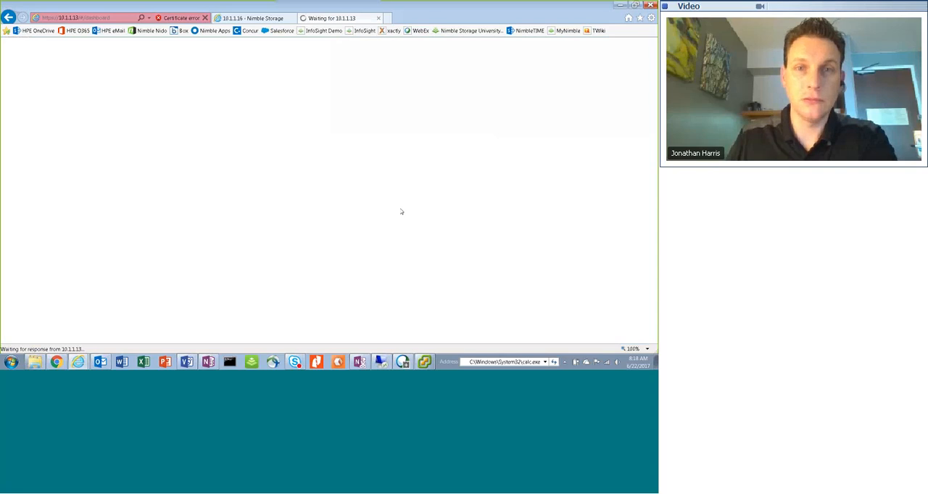
pyautogui.click(264, 20)
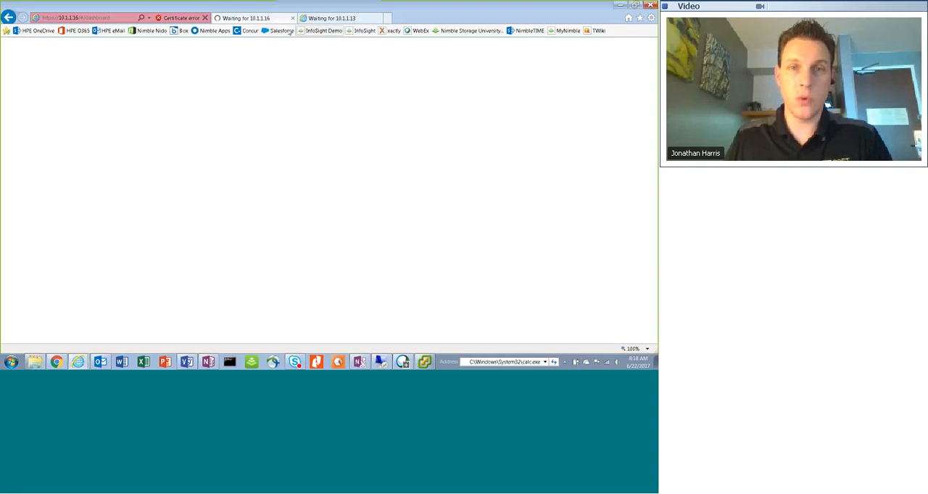
pyautogui.click(347, 18)
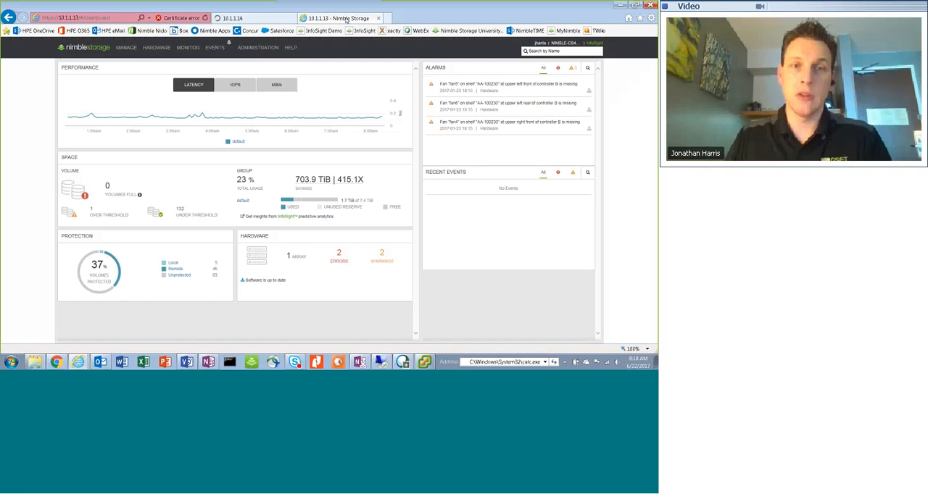
# Open the storage folder holding the JH-WIN2012 volumes and take volume JH-WIN2012-CS420-01 offline, accepting the warning
pyautogui.moveTo(126, 48)
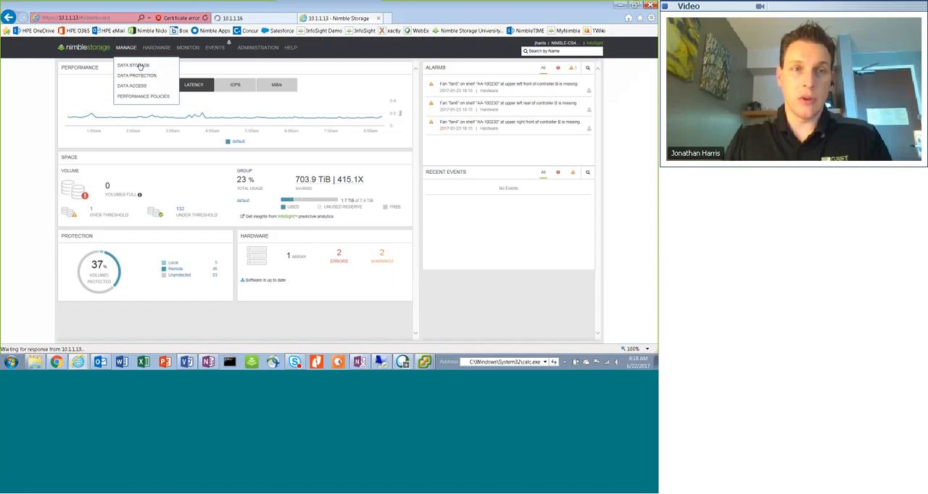
pyautogui.click(140, 66)
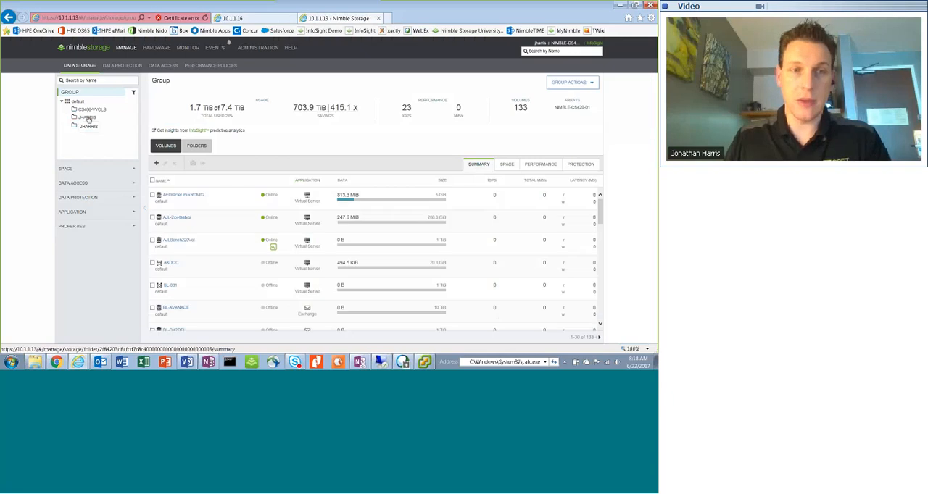
pyautogui.click(87, 117)
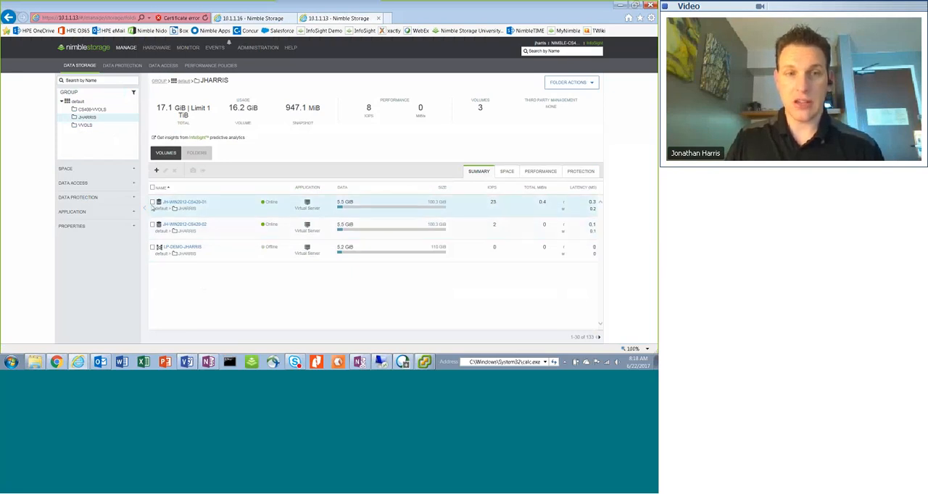
pyautogui.click(152, 203)
pyautogui.click(222, 171)
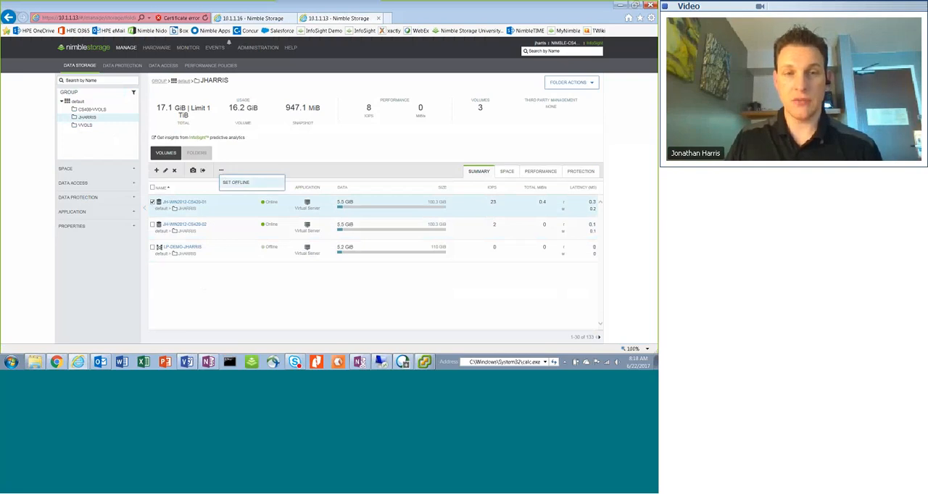
pyautogui.click(237, 184)
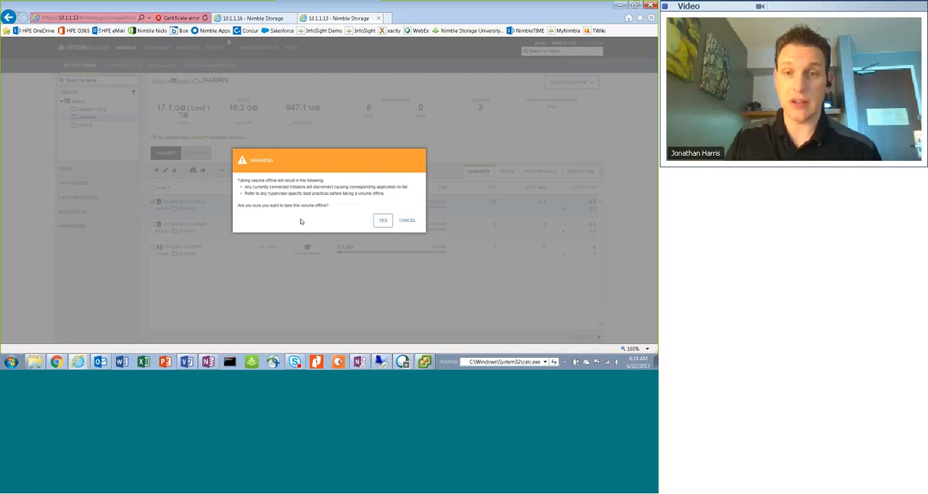
pyautogui.click(383, 221)
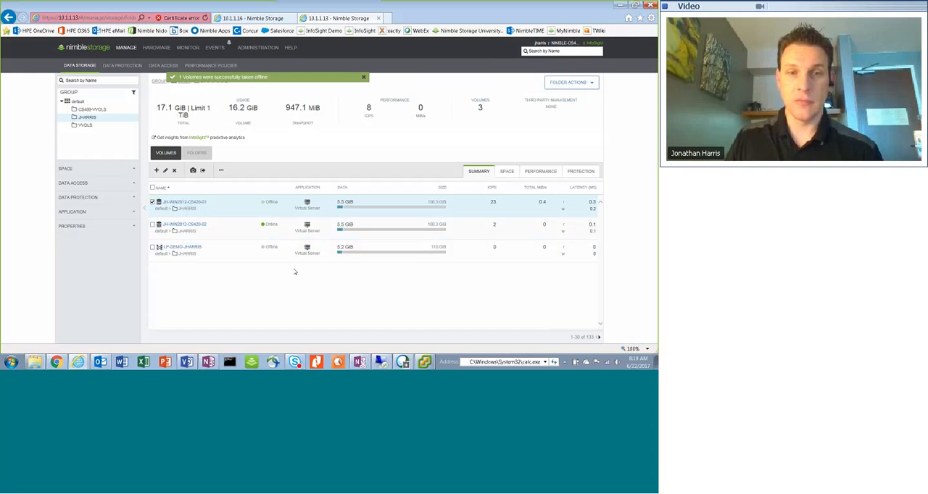
# Review step 4 of the Veeam Test list in OneNote, marking the inactive datastore text, and return to the vSphere Client
pyautogui.click(425, 362)
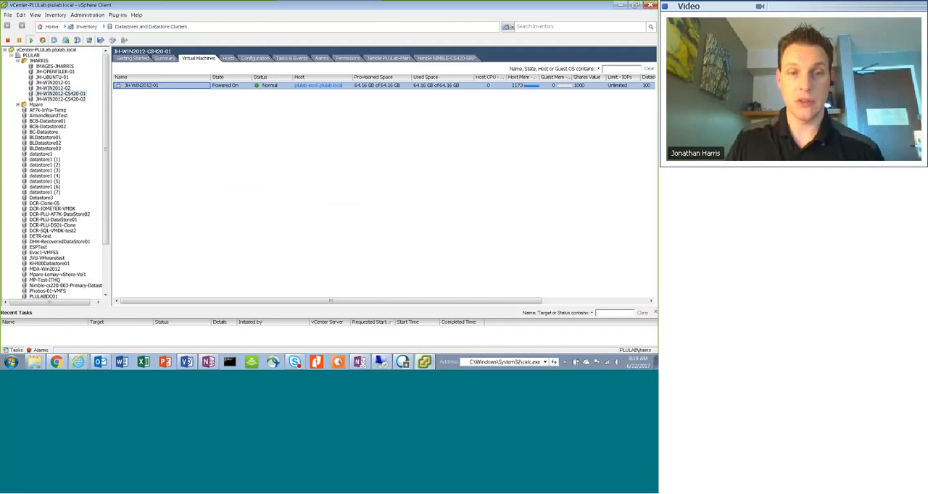
pyautogui.click(208, 363)
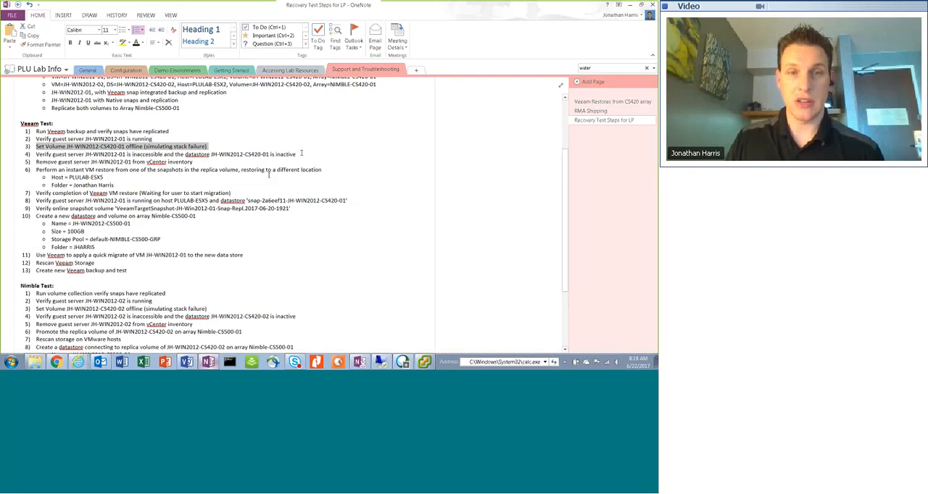
pyautogui.click(300, 154)
pyautogui.moveTo(295, 155); pyautogui.dragTo(218, 155)
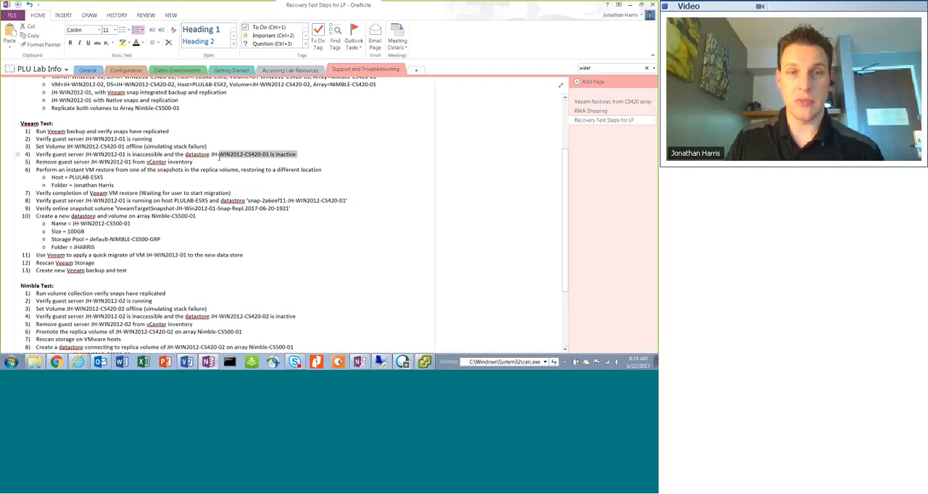
pyautogui.click(267, 157)
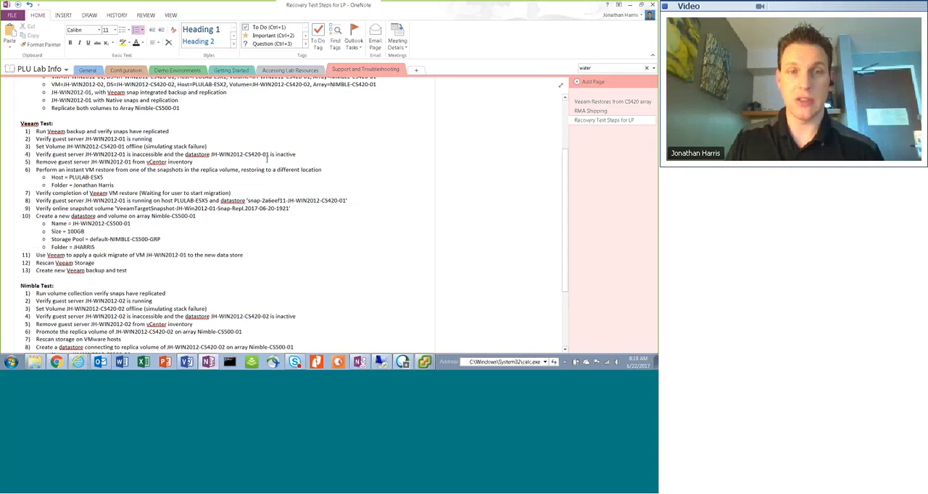
pyautogui.click(630, 6)
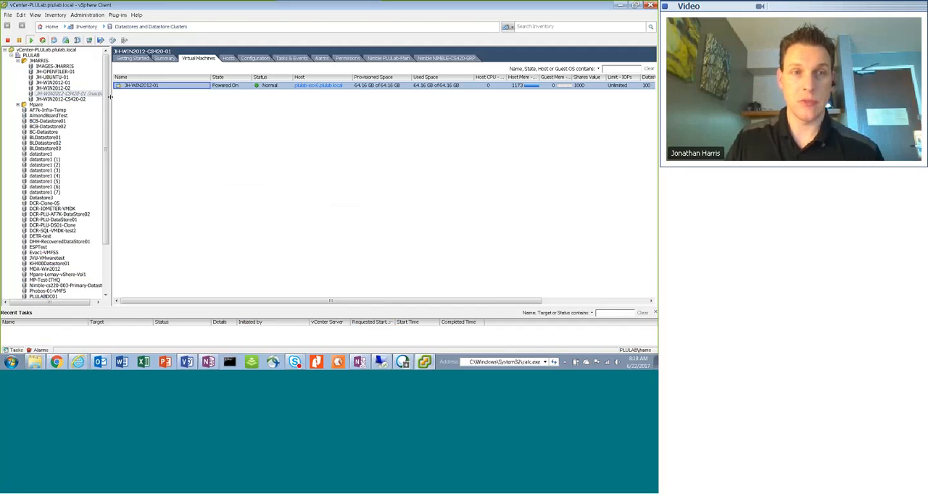
# Widen the inventory tree and check the virtual machines on datastores JH-WIN2012-CS420-02 and JH-WIN2012-CS420-01
pyautogui.moveTo(109, 103); pyautogui.dragTo(129, 109)
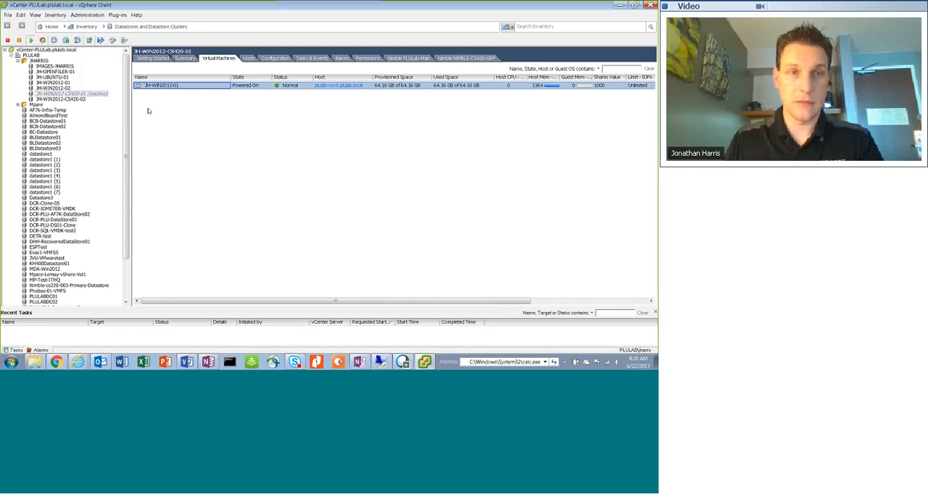
pyautogui.click(75, 99)
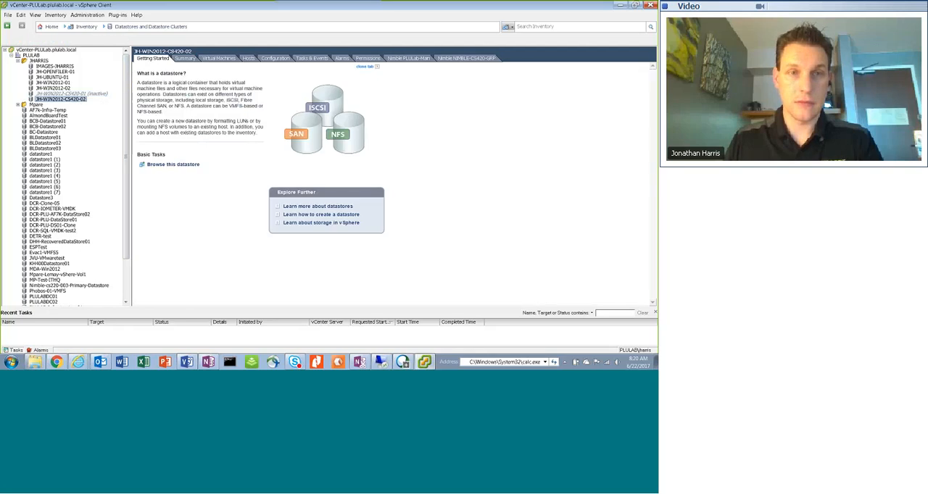
pyautogui.click(89, 93)
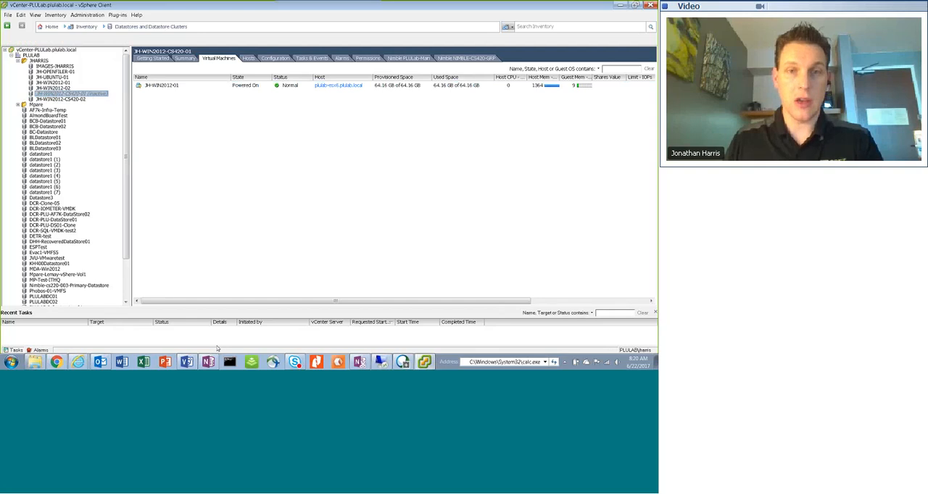
pyautogui.click(159, 86)
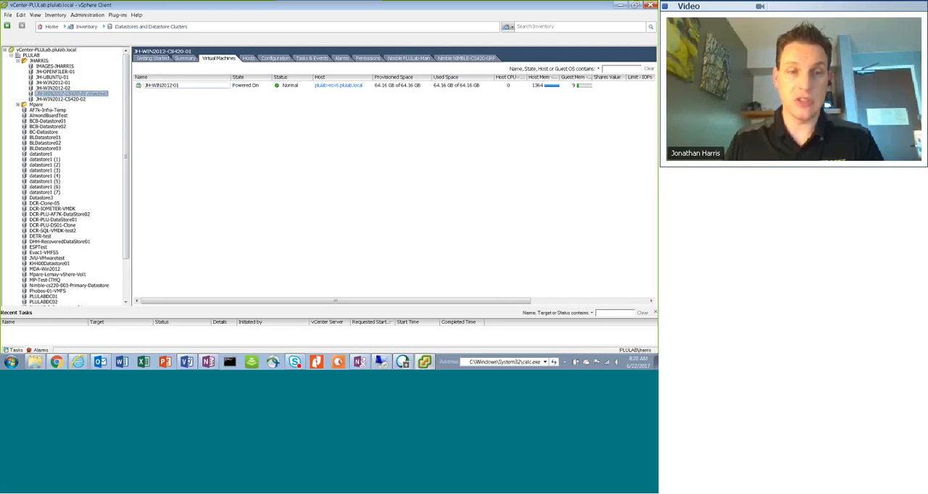
# Select step 5 of the Veeam Test list in OneNote, and return to the vSphere Client to select guest JH-WIN2012-01
pyautogui.hotkey('alt', 'Tab')
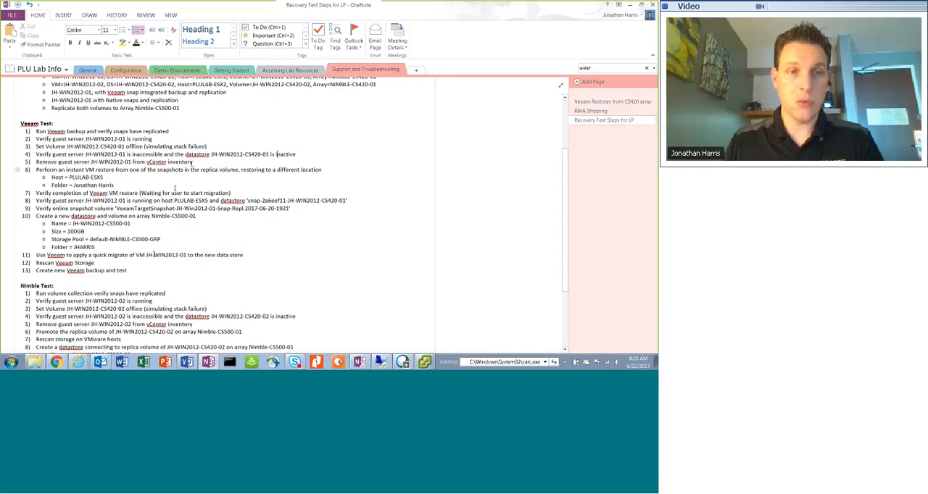
pyautogui.tripleClick(53, 162)
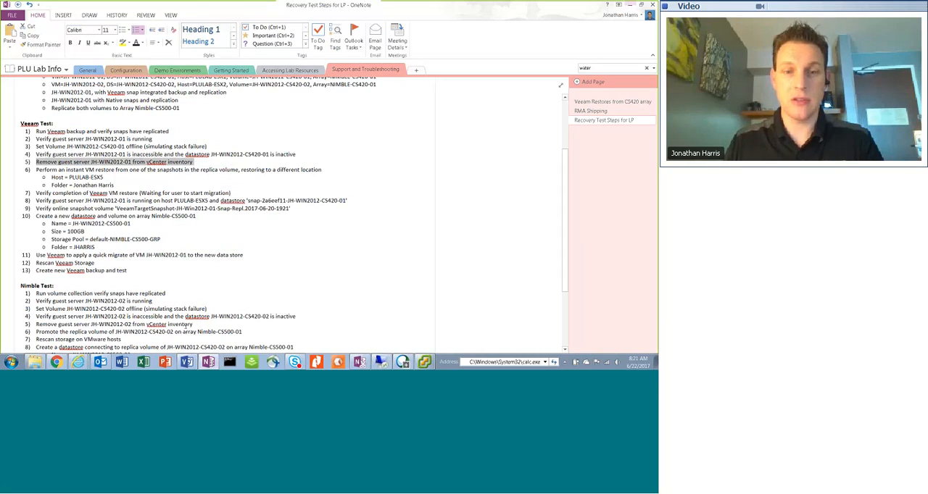
pyautogui.click(424, 362)
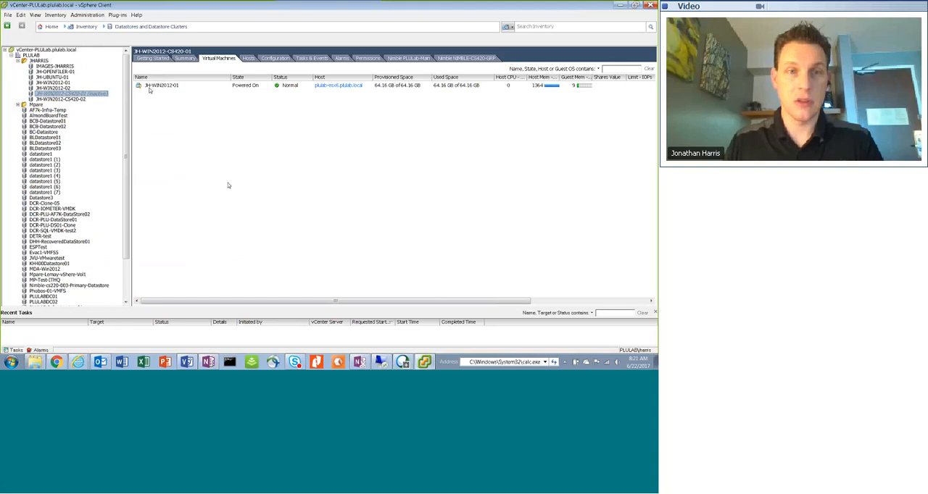
pyautogui.click(148, 85)
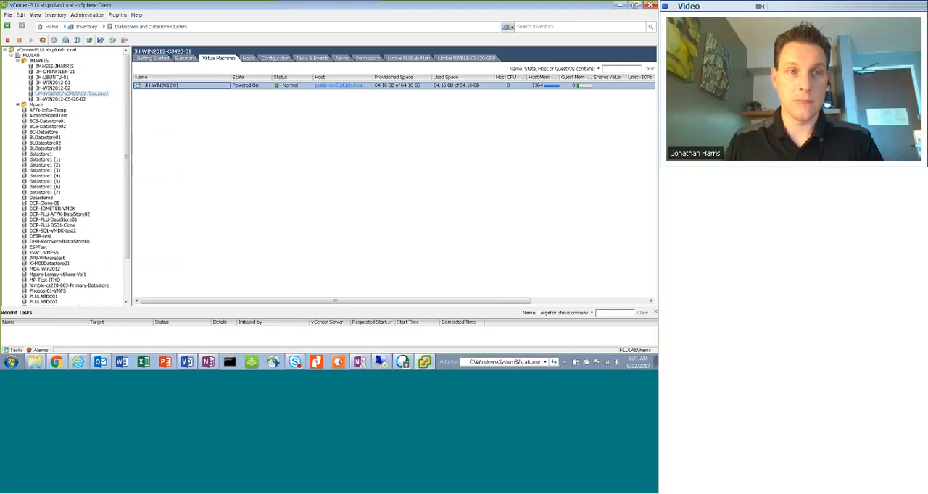
# Switch the inventory to VMs and Templates and show the summary of guest JH-WIN2012-01
pyautogui.click(55, 67)
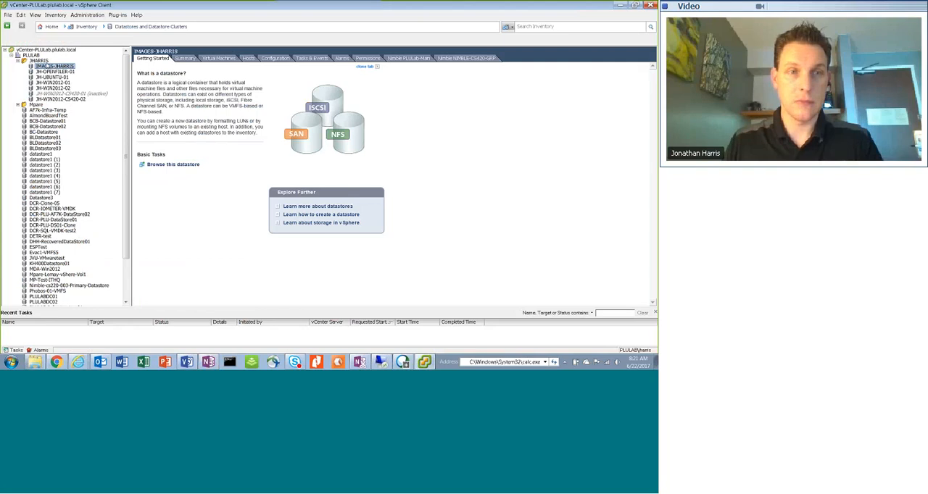
pyautogui.click(88, 27)
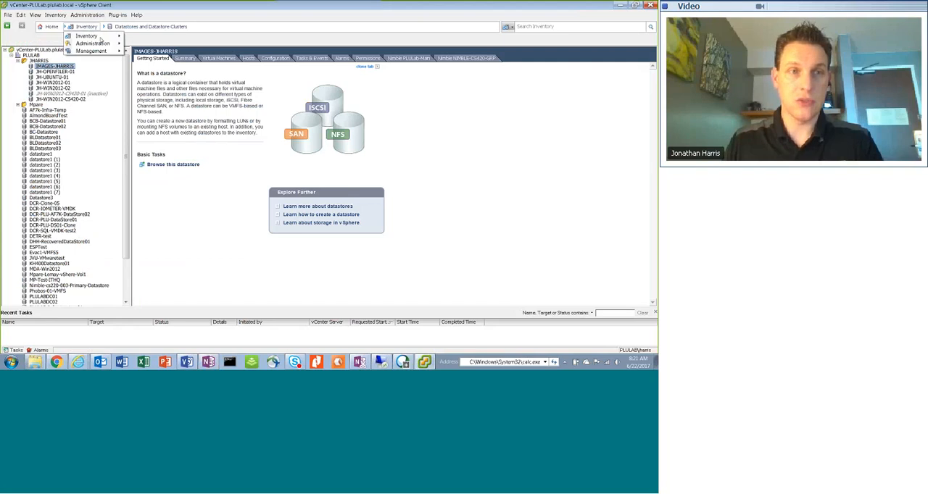
pyautogui.moveTo(97, 36)
pyautogui.click(163, 53)
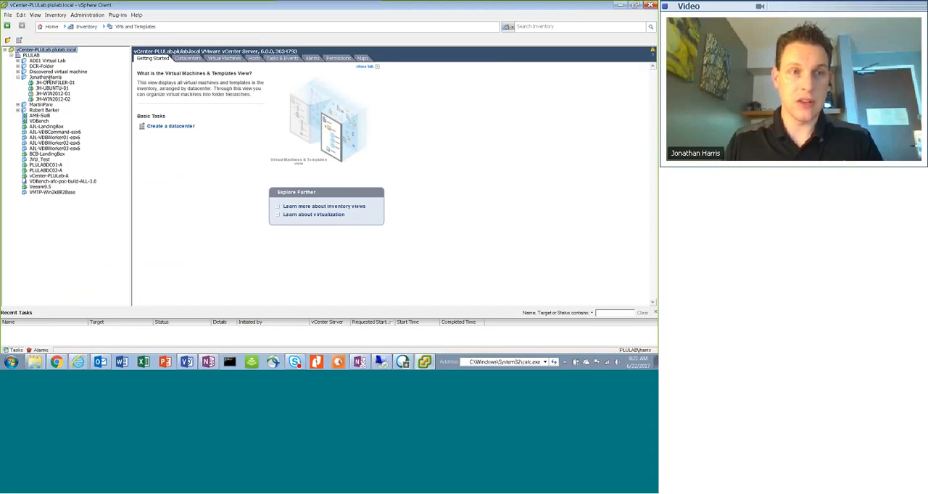
pyautogui.click(54, 94)
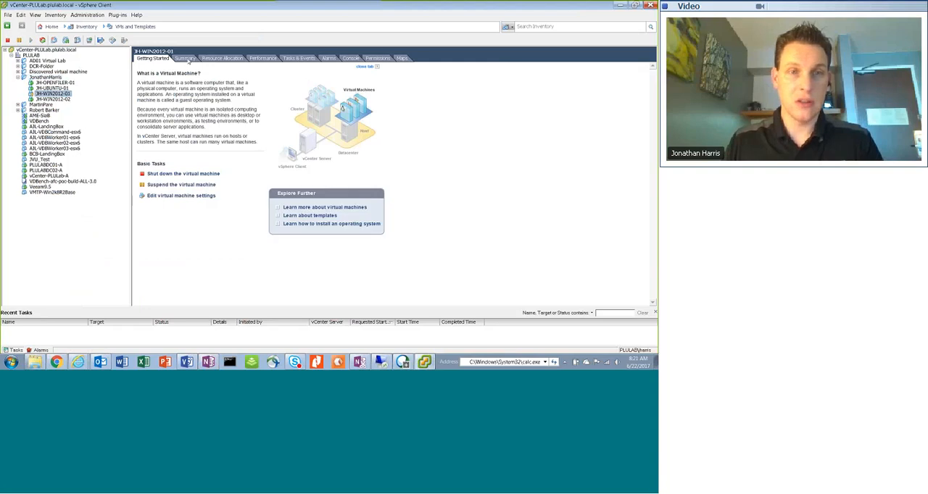
pyautogui.click(185, 58)
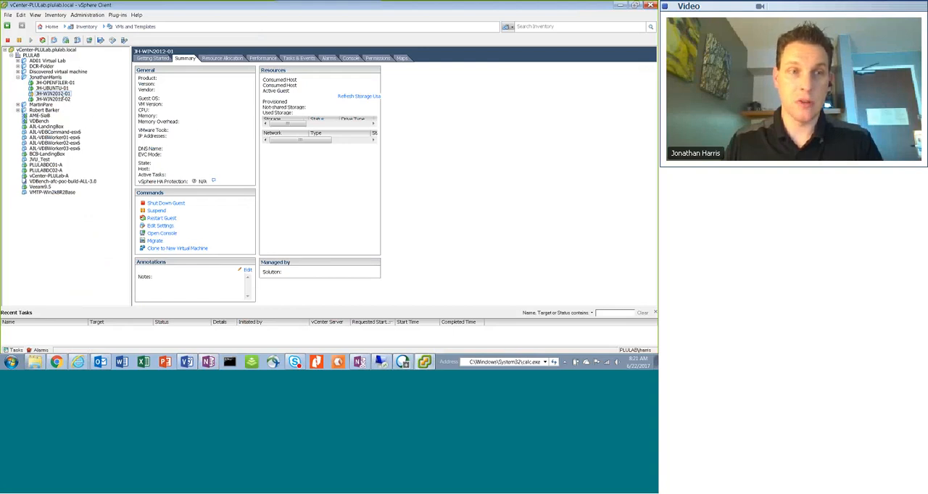
# Answer the device loss message of virtual machine JH-WIN2012-01 with Retry
pyautogui.rightClick(62, 95)
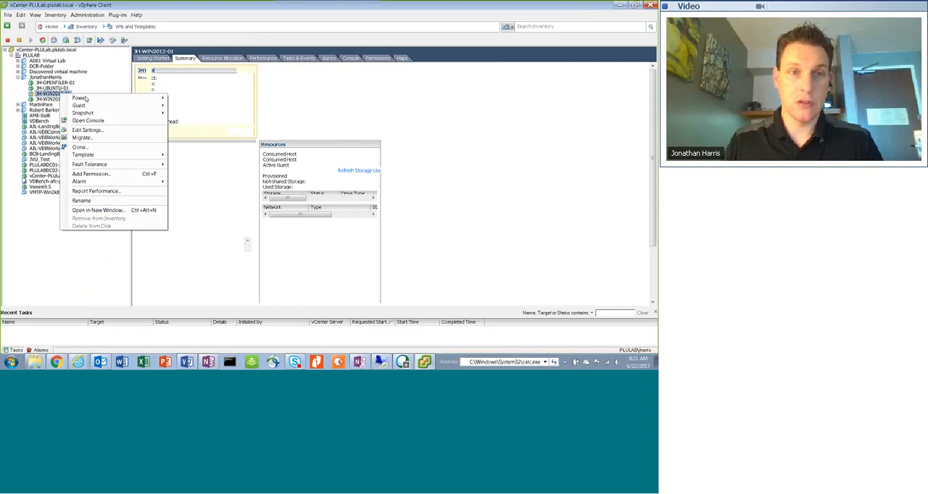
pyautogui.click(422, 173)
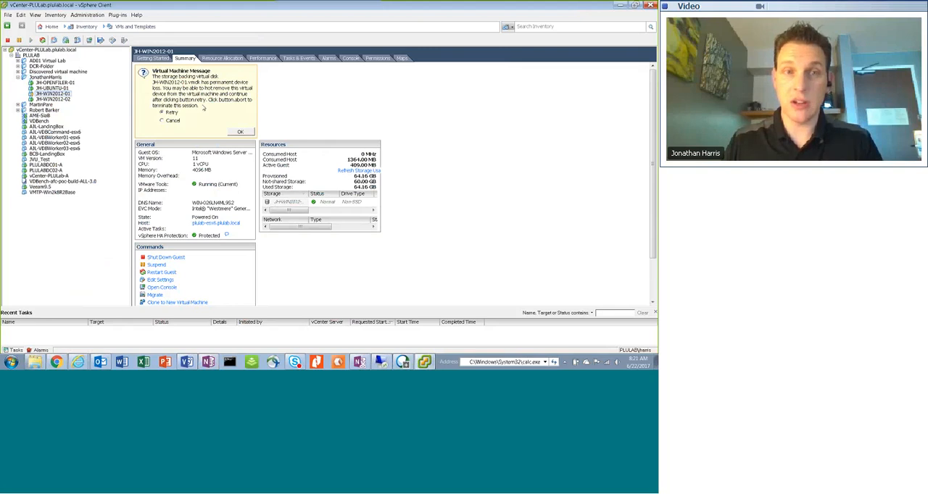
pyautogui.click(164, 122)
pyautogui.click(162, 113)
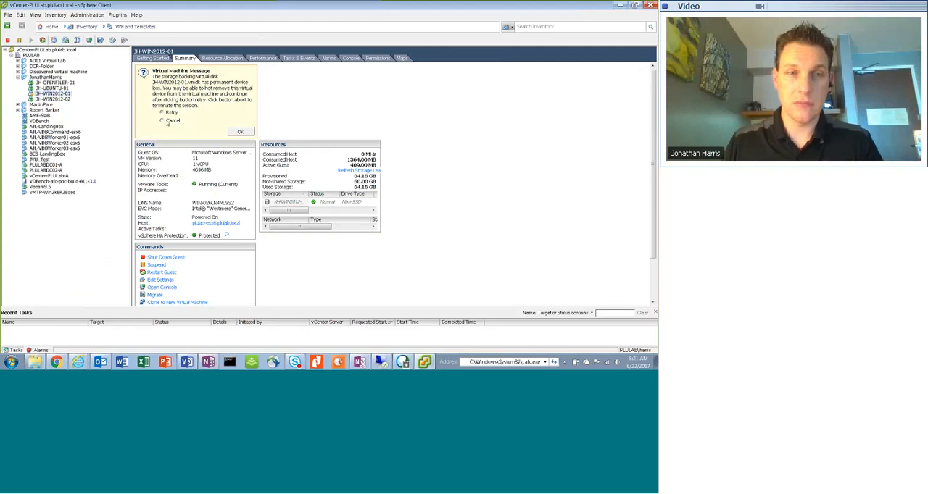
pyautogui.click(239, 132)
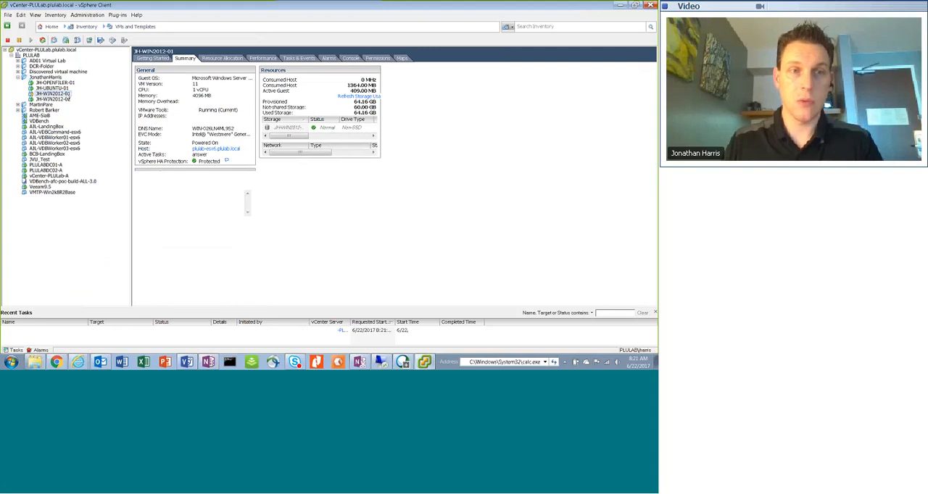
# Remove guest JH-WIN2012-01 from the vCenter inventory and confirm the removal
pyautogui.rightClick(66, 94)
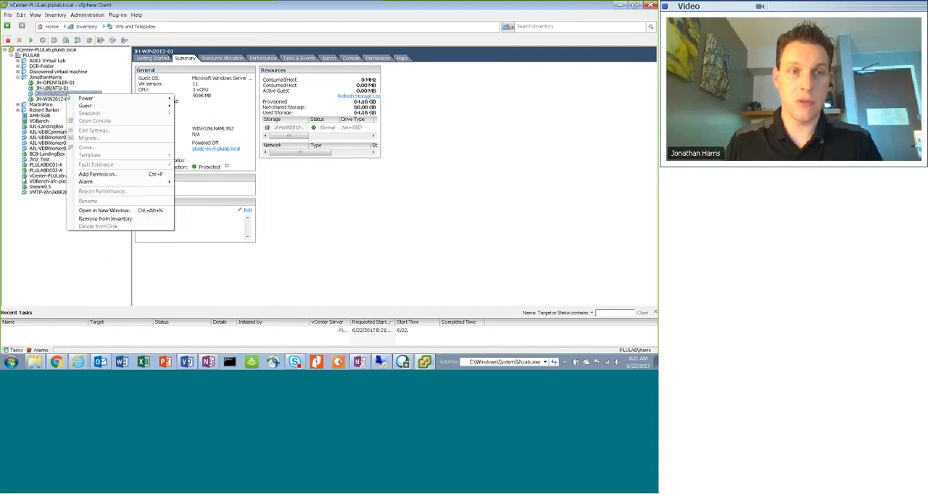
pyautogui.click(53, 252)
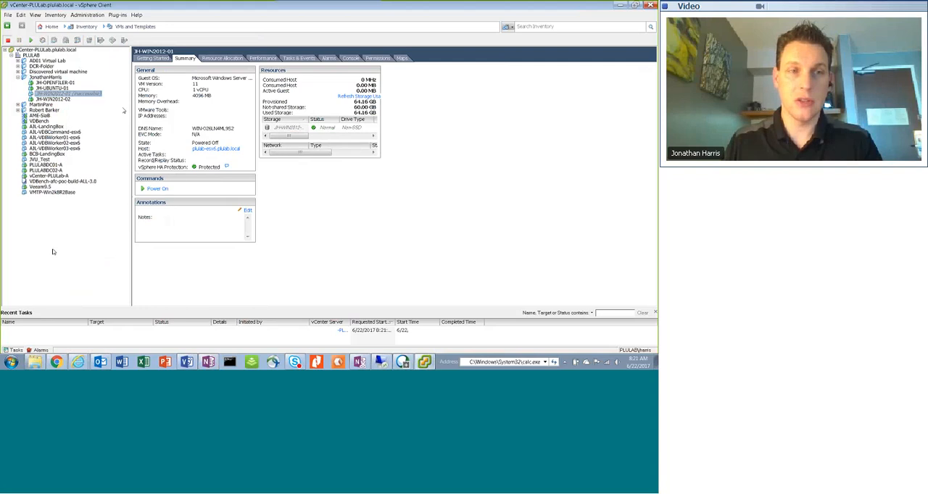
pyautogui.rightClick(87, 95)
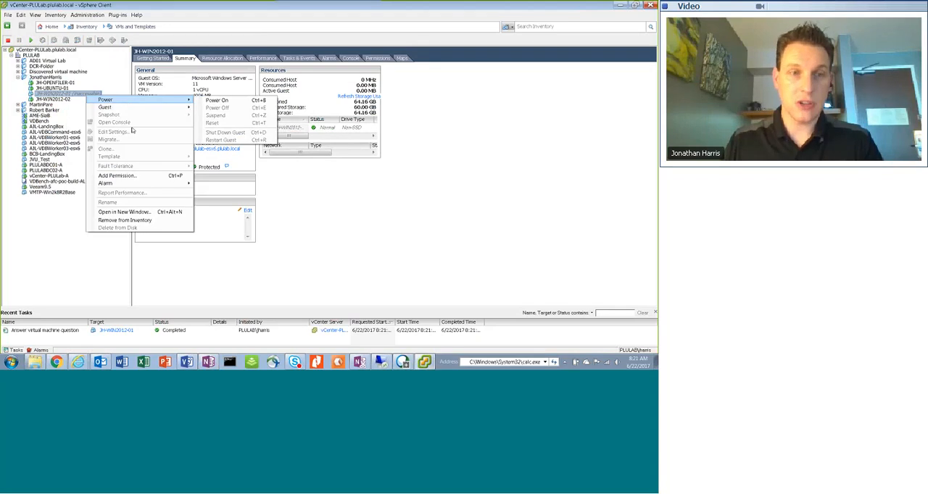
pyautogui.click(142, 221)
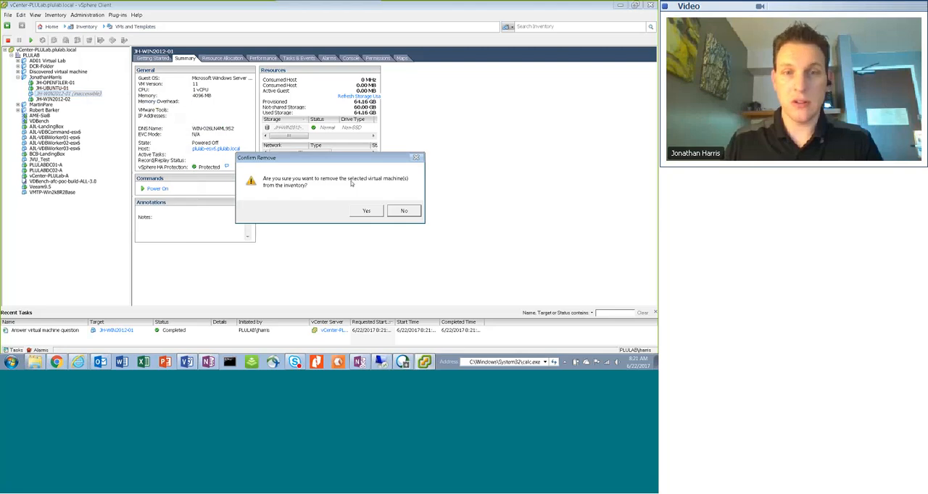
pyautogui.click(370, 211)
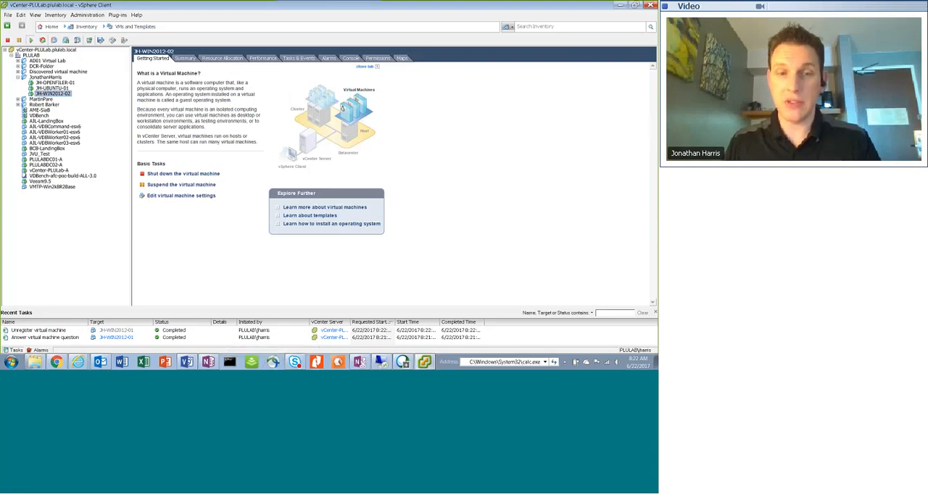
# Select step 6 of the Veeam Test list with its host and folder details in OneNote, and return to the vSphere Client
pyautogui.click(208, 361)
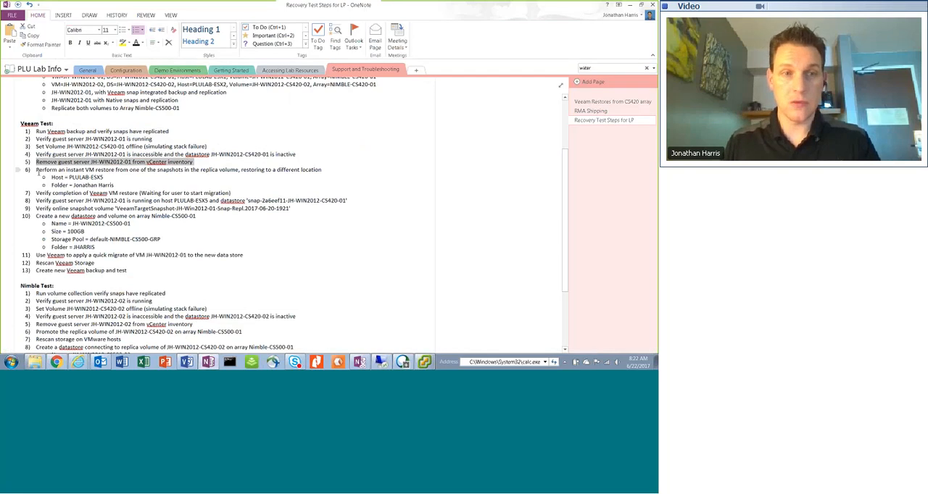
pyautogui.moveTo(114, 172); pyautogui.dragTo(120, 187)
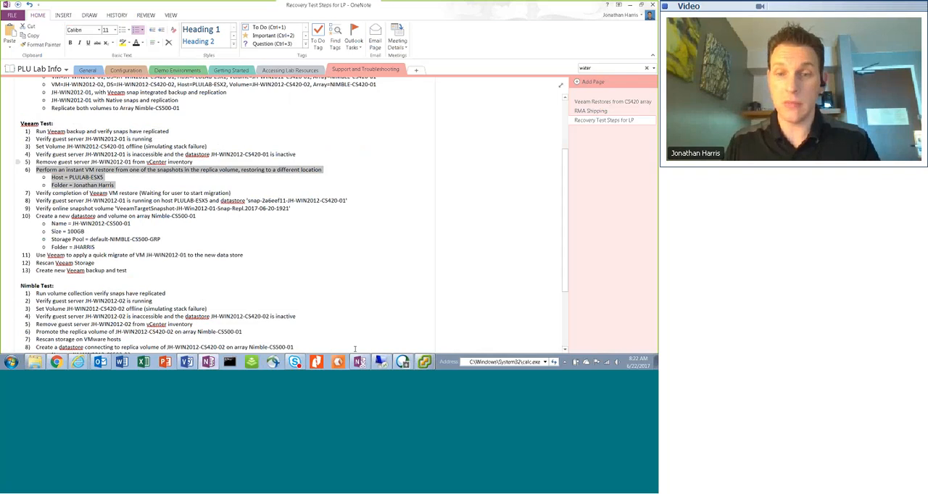
pyautogui.hotkey('alt', 'Tab')
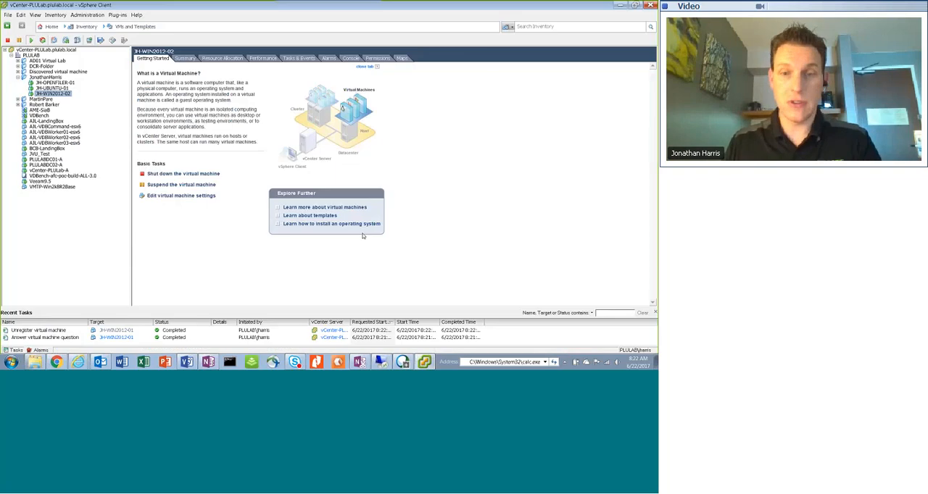
# Switch to the Veeam remote desktop, close the storage discovery log, and list the snapshots of volume JH-WIN2012-CS420-01
pyautogui.click(382, 362)
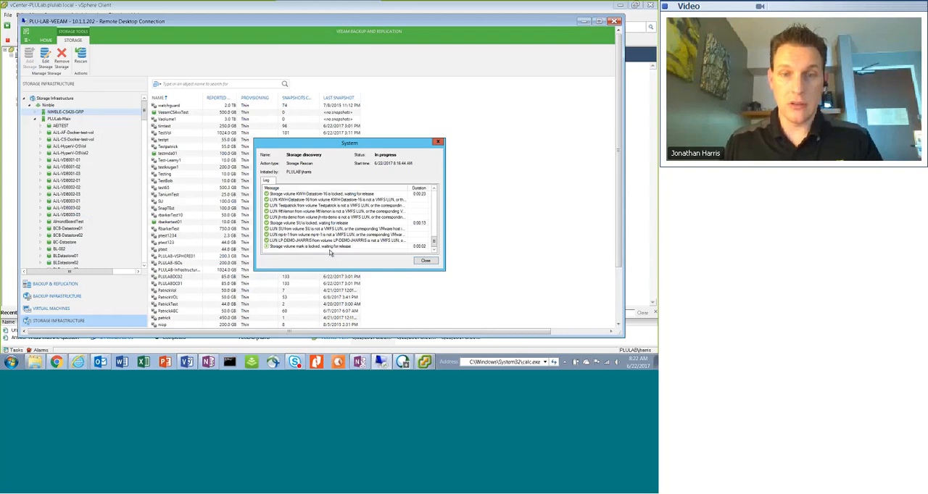
pyautogui.click(425, 262)
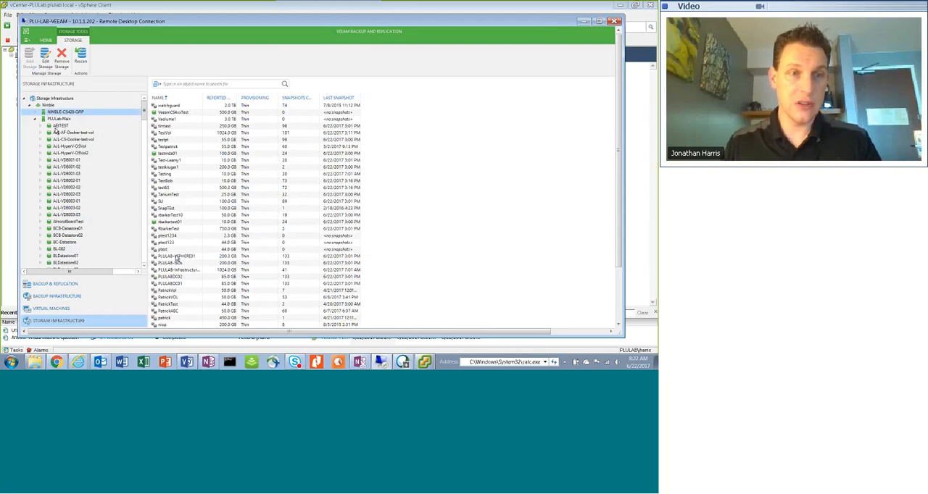
pyautogui.scroll(-8, 146, 128)
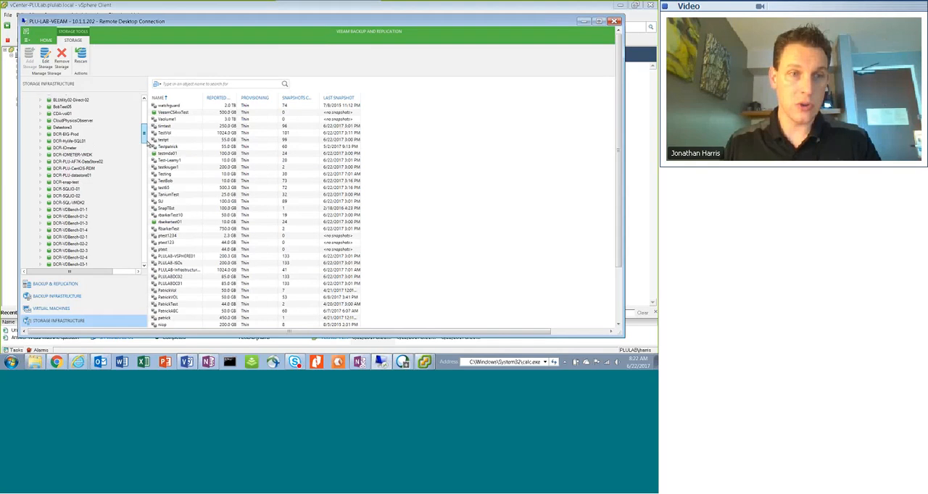
pyautogui.scroll(-6, 147, 142)
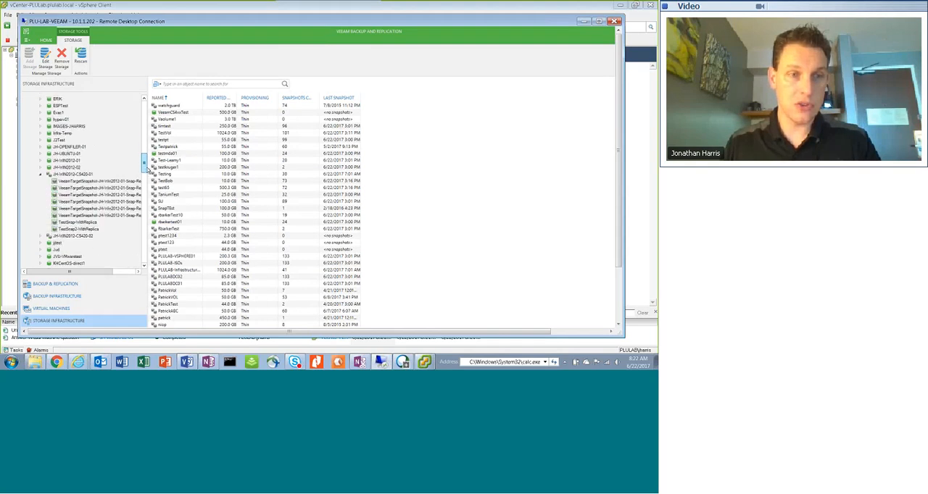
pyautogui.click(73, 175)
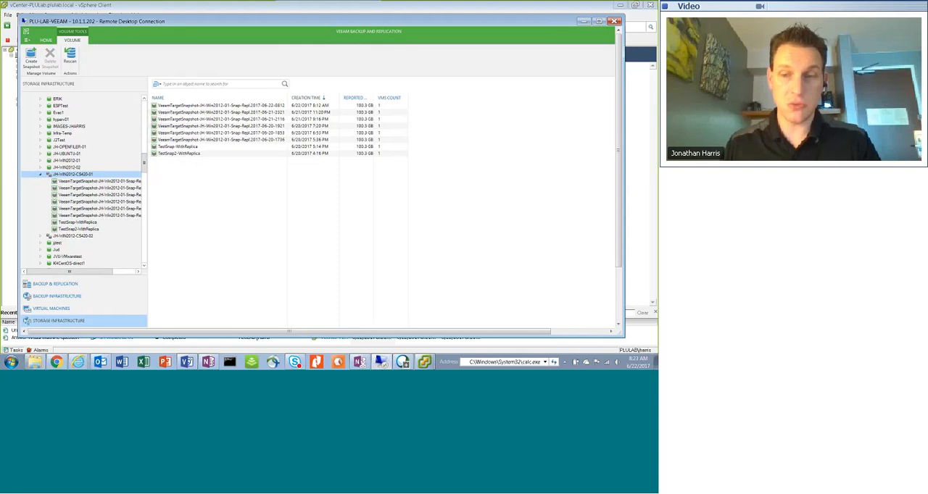
# Open snapshot VeeamTargetSnapshot-JH-Win2012-01-Snap-Repl.2017-06-22-0812 and start Instant VM Recovery for JH-WIN2012-01
pyautogui.click(274, 106)
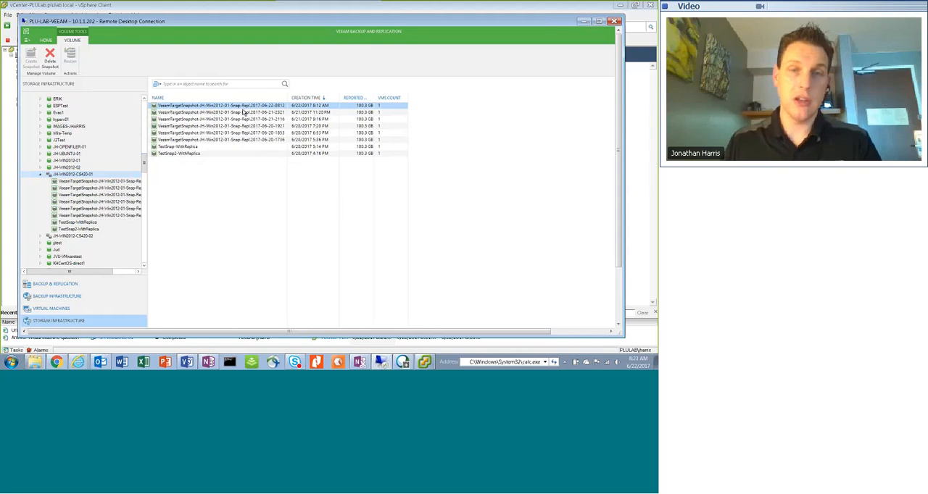
pyautogui.rightClick(163, 108)
pyautogui.click(184, 111)
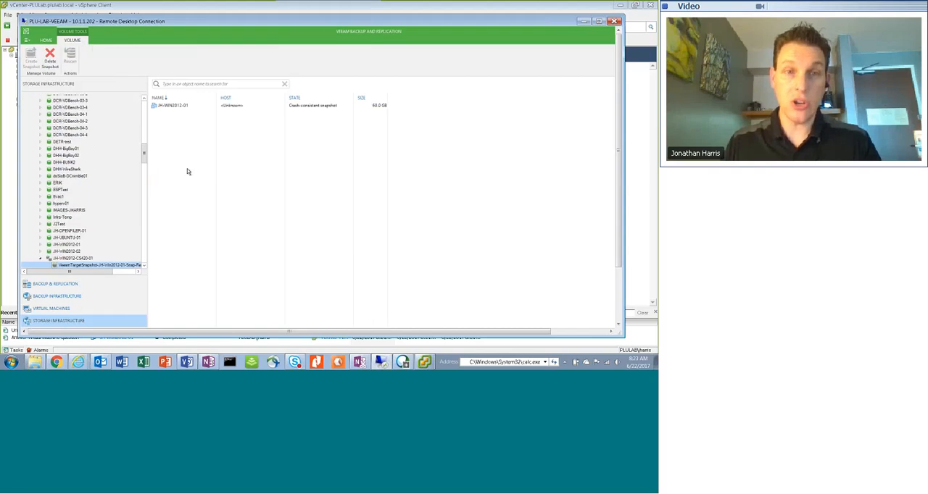
pyautogui.click(170, 108)
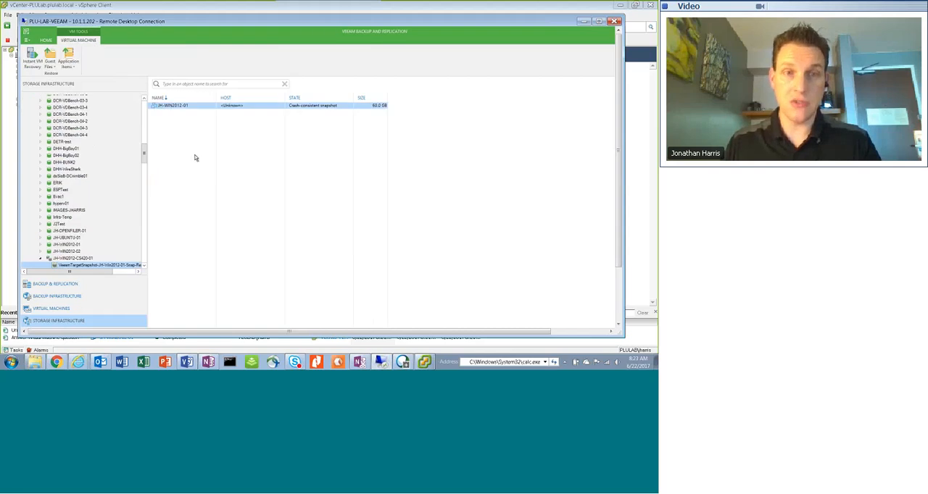
pyautogui.rightClick(161, 107)
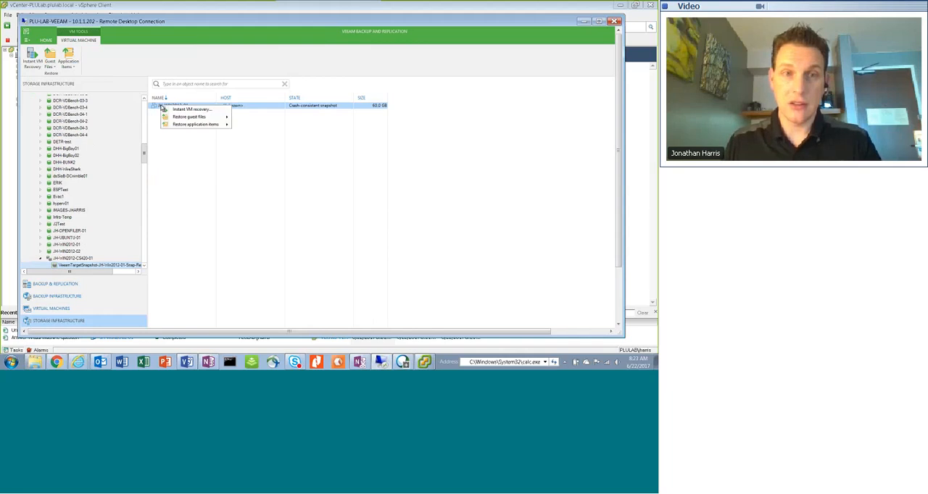
pyautogui.click(196, 110)
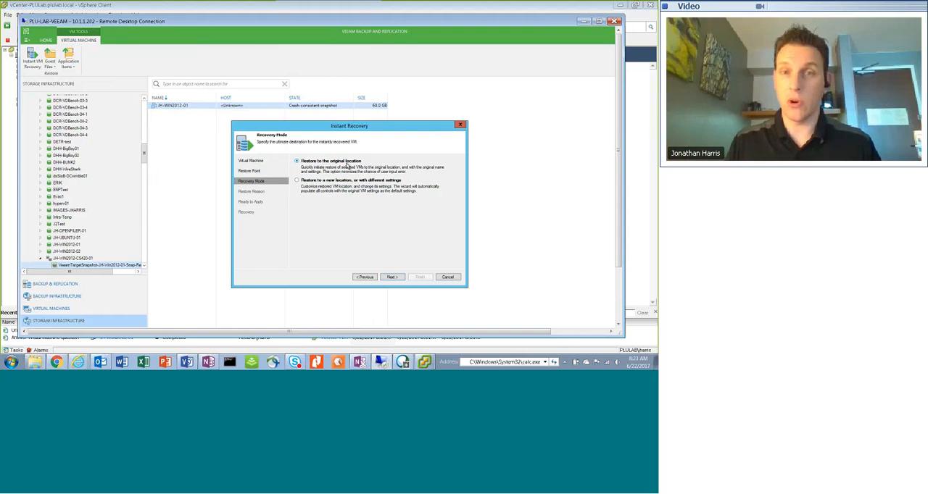
# Choose to restore to a new location, or with different settings, and set the destination host to plulab-esx5.plulab.local under PLULAB, Nimble
pyautogui.click(296, 181)
pyautogui.click(392, 278)
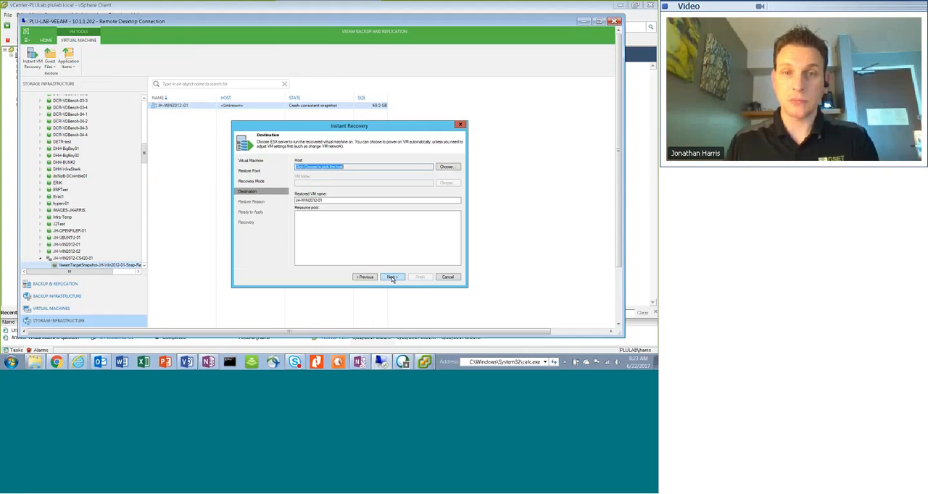
pyautogui.click(445, 168)
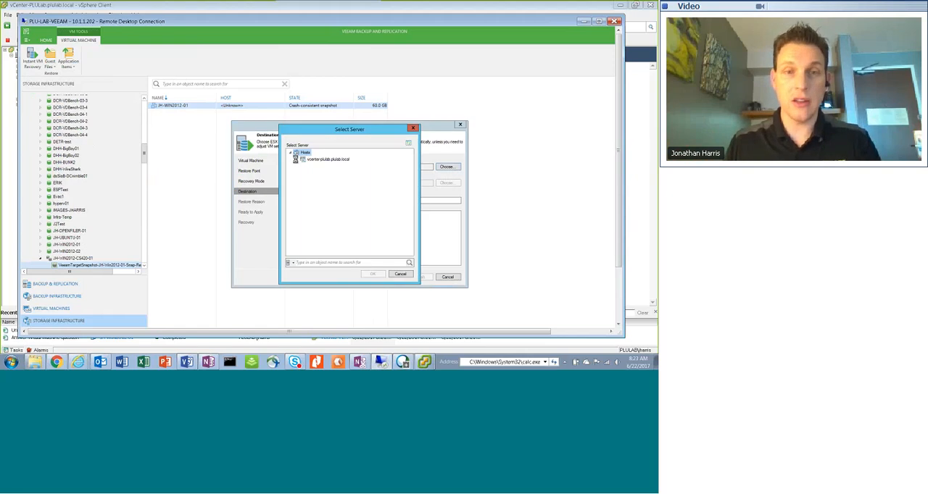
pyautogui.click(295, 159)
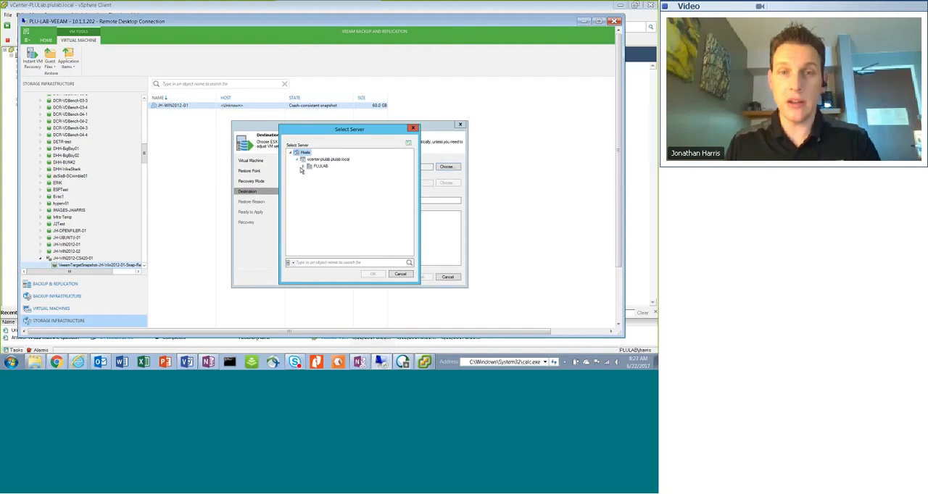
pyautogui.click(303, 167)
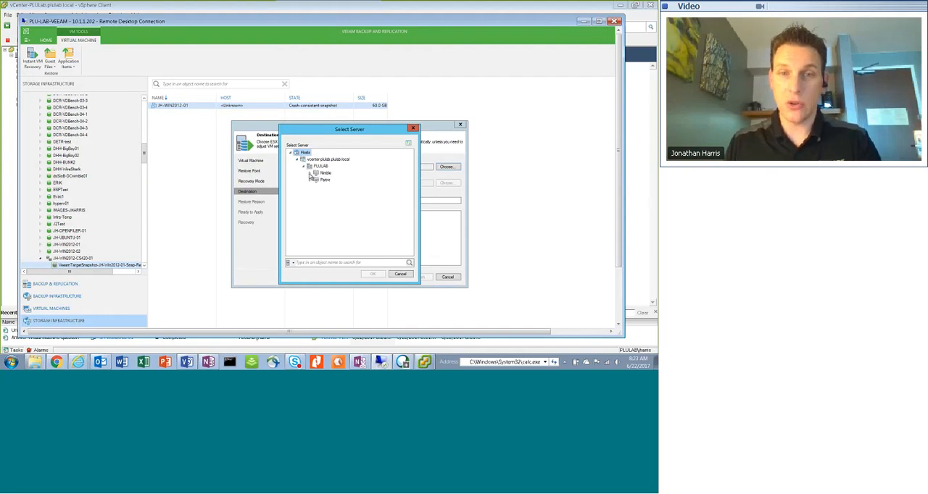
pyautogui.click(311, 174)
pyautogui.click(345, 207)
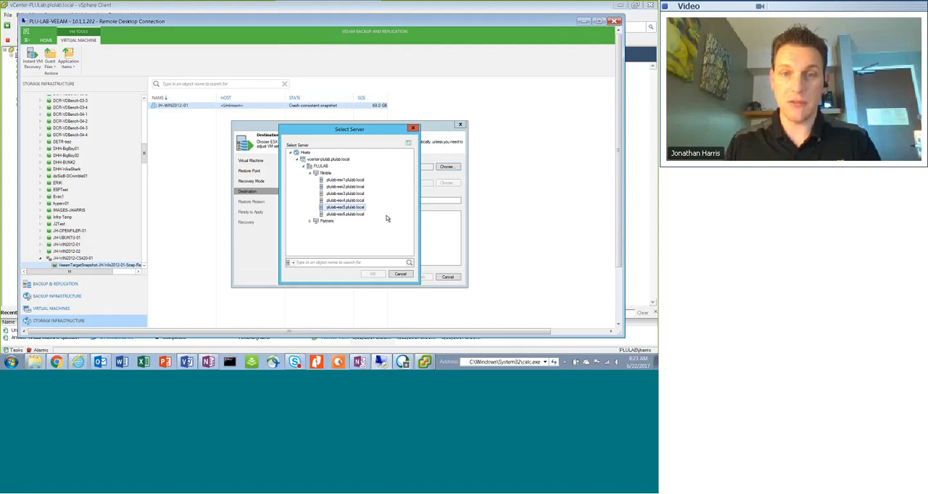
pyautogui.click(372, 274)
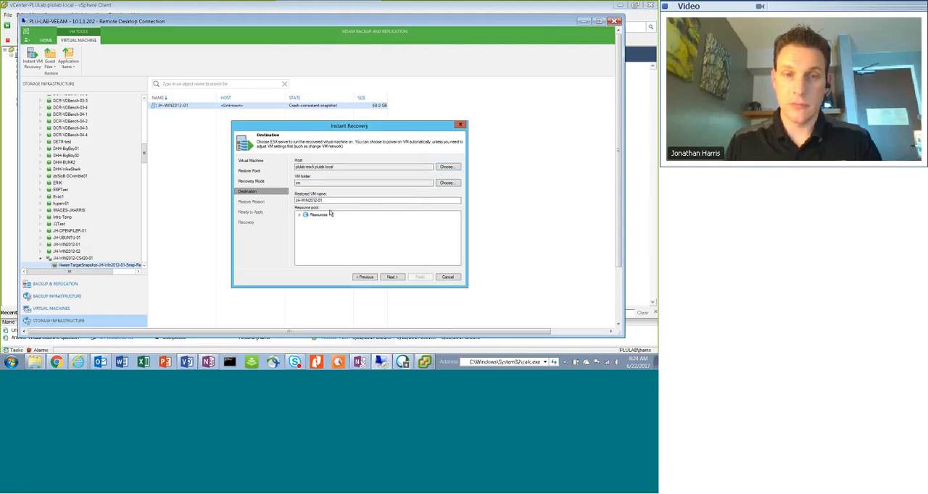
# Set the VM folder to the administrator's personal folder under PLULAB, and choose Resources as the resource pool
pyautogui.click(450, 183)
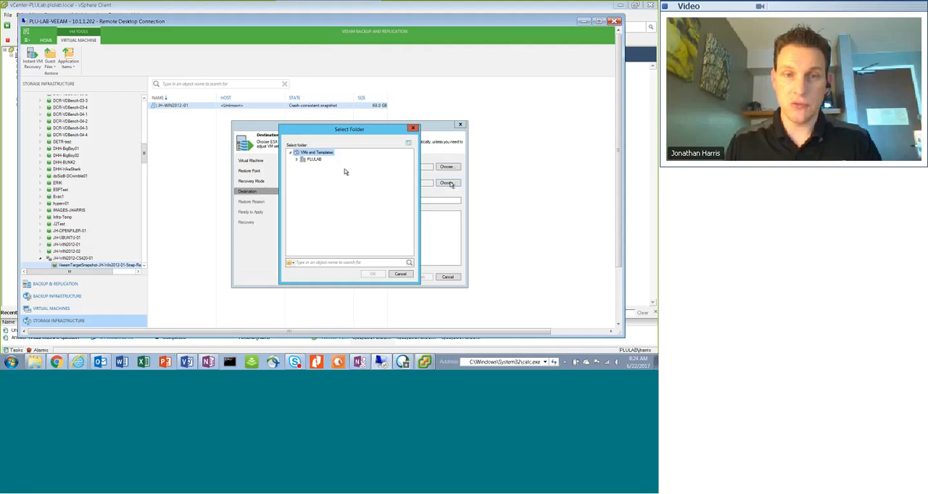
pyautogui.click(298, 159)
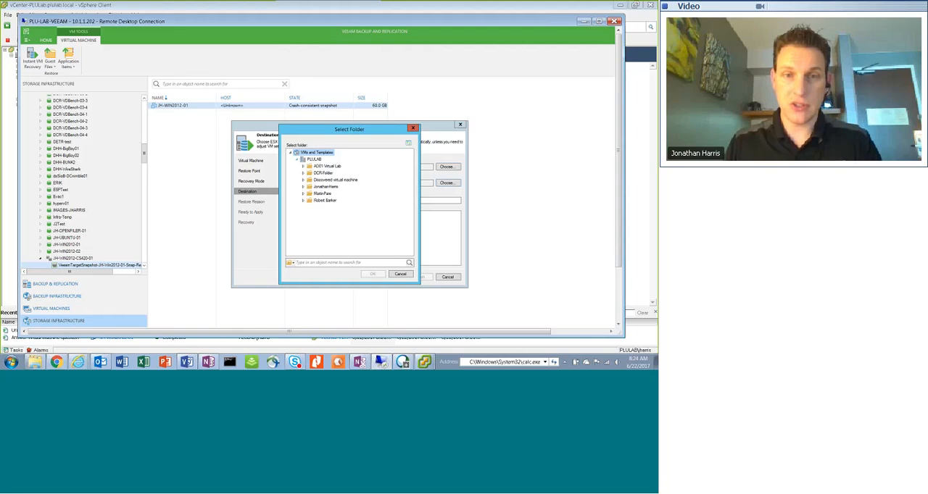
pyautogui.click(325, 187)
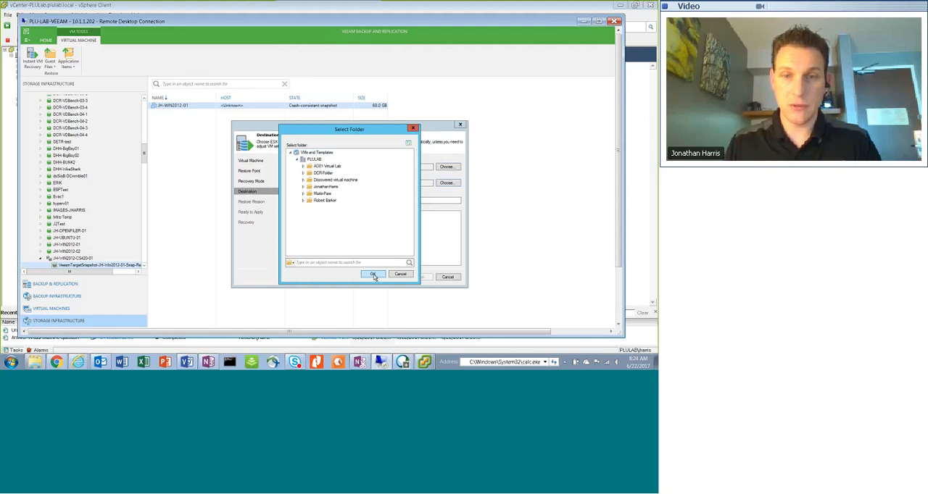
pyautogui.click(373, 274)
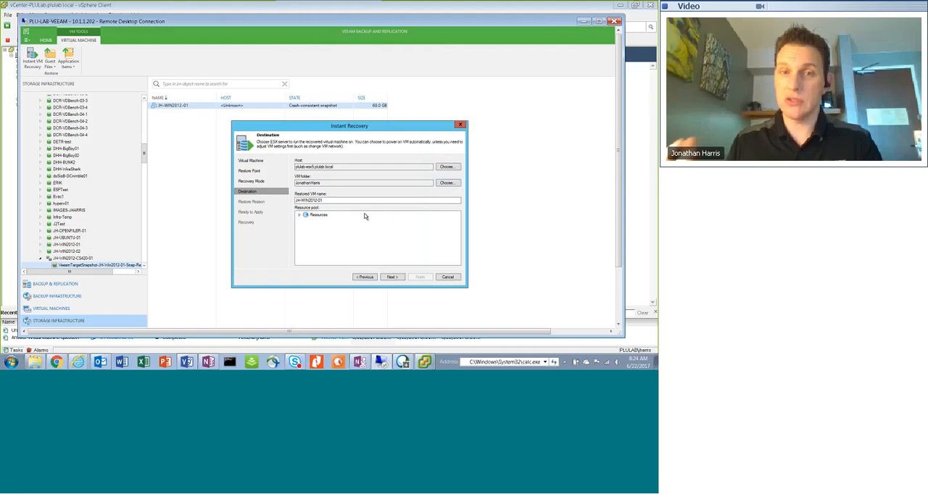
pyautogui.click(319, 215)
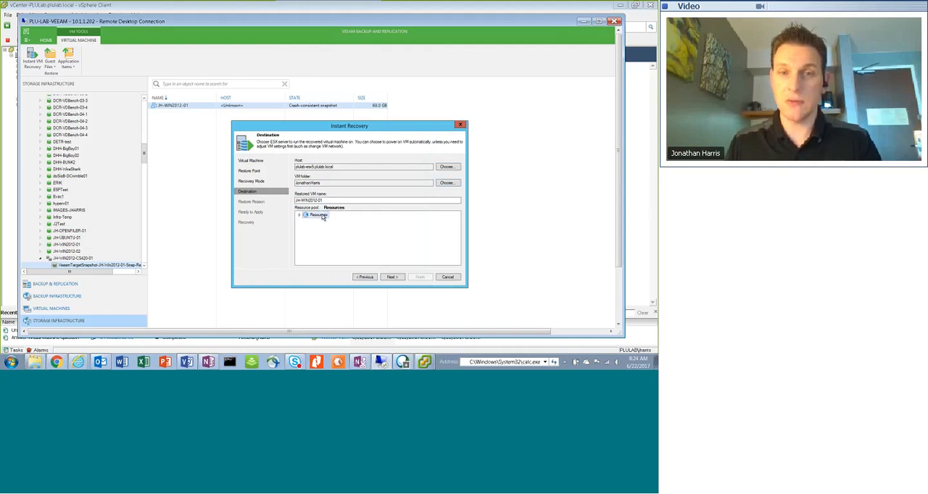
pyautogui.click(391, 277)
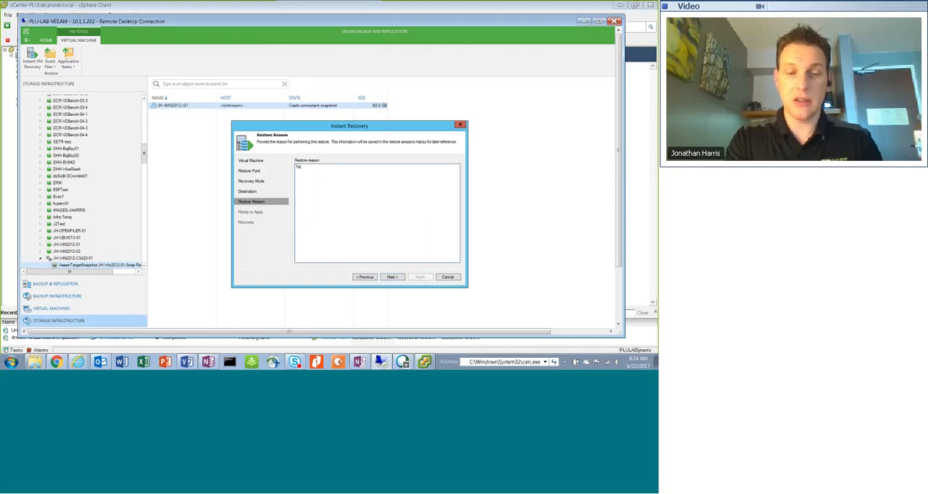
# Enter "Test" as the restore reason and start the instant recovery
pyautogui.write('Test')
pyautogui.click(393, 277)
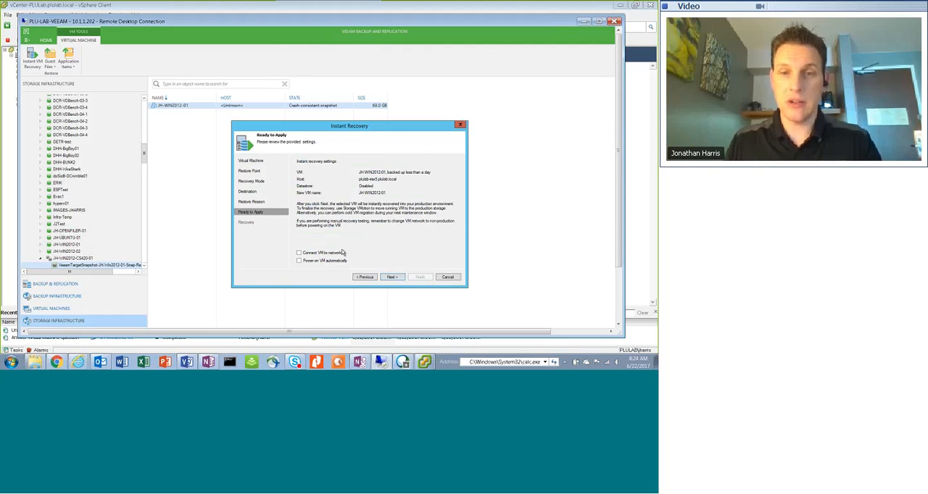
pyautogui.click(392, 277)
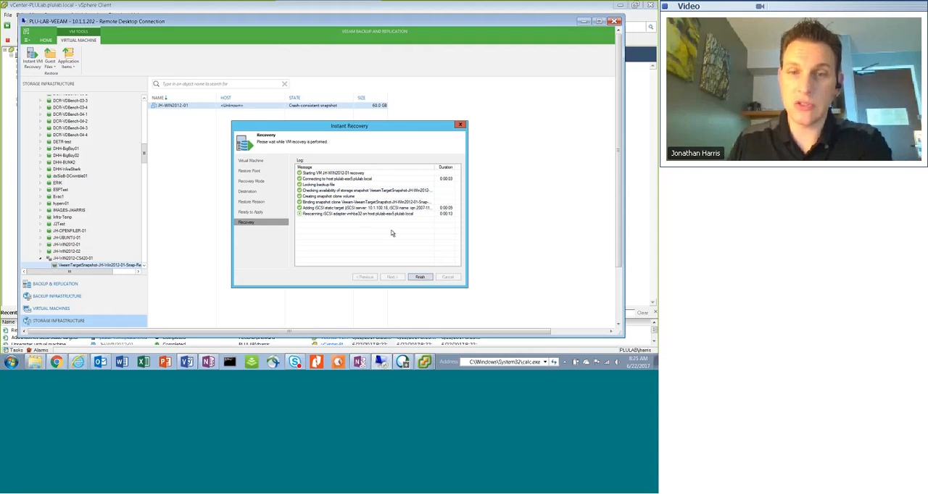
# Return to the vSphere Client, enlarge the recent tasks area, and widen its vCenter Server column to follow the recovery tasks
pyautogui.click(259, 348)
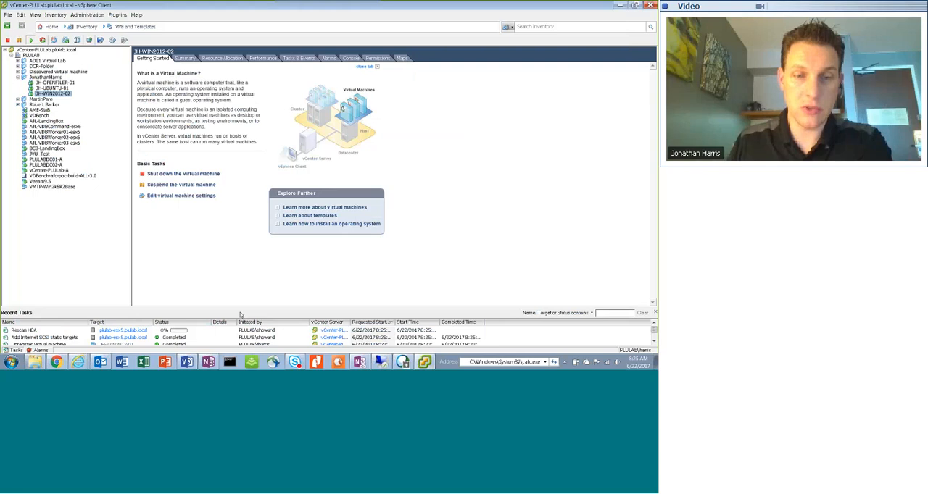
pyautogui.moveTo(241, 314); pyautogui.dragTo(250, 252)
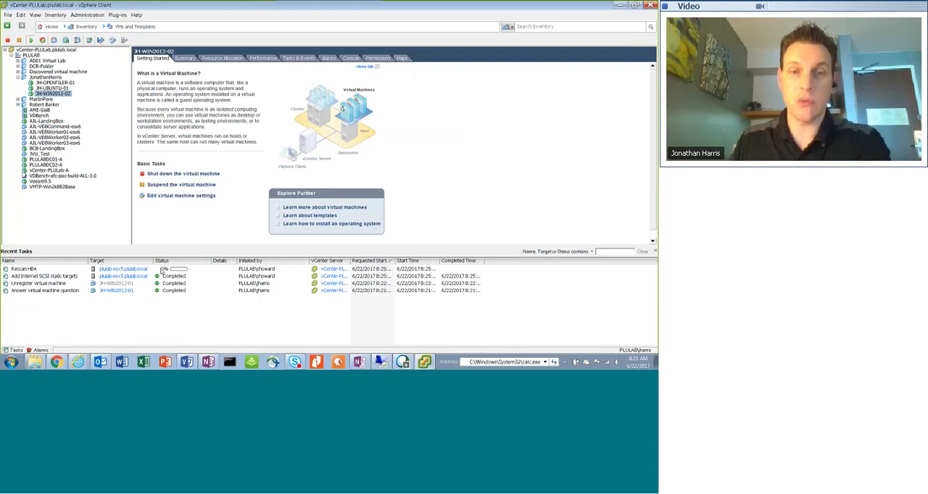
pyautogui.moveTo(309, 261); pyautogui.dragTo(366, 265)
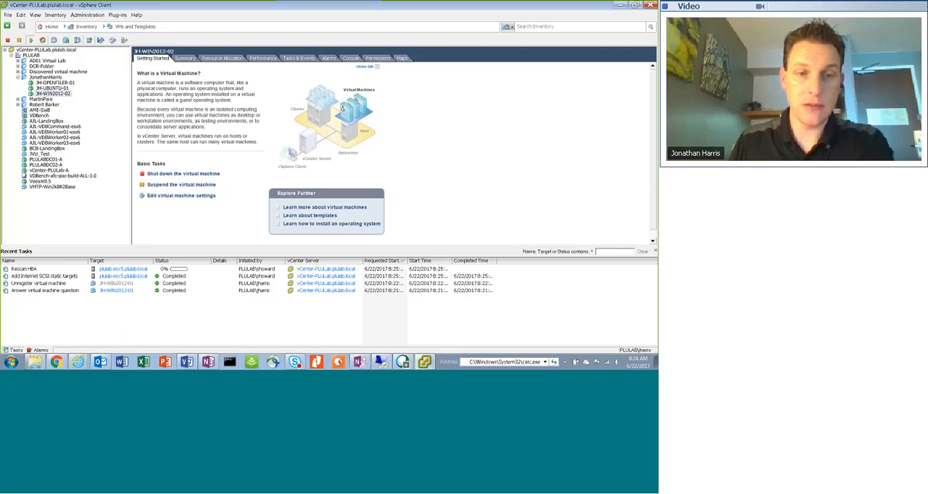
# Review the snapshot replication diagram in Visio, return to the vSphere Client, and switch its inventory to Datastores and Datastore Clusters
pyautogui.click(190, 363)
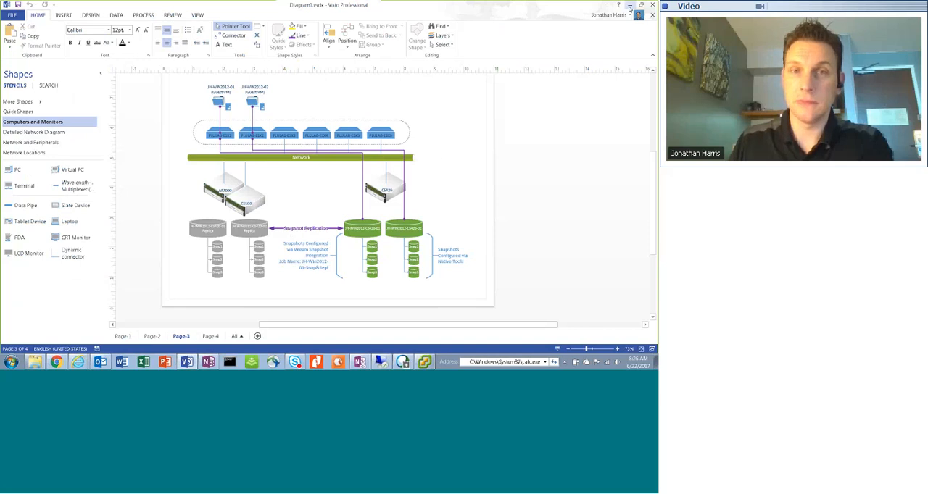
pyautogui.click(630, 6)
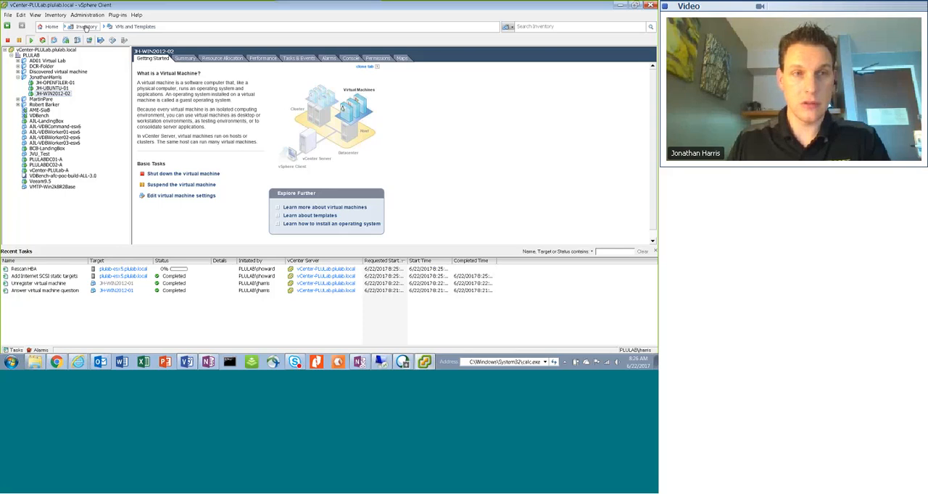
pyautogui.click(86, 26)
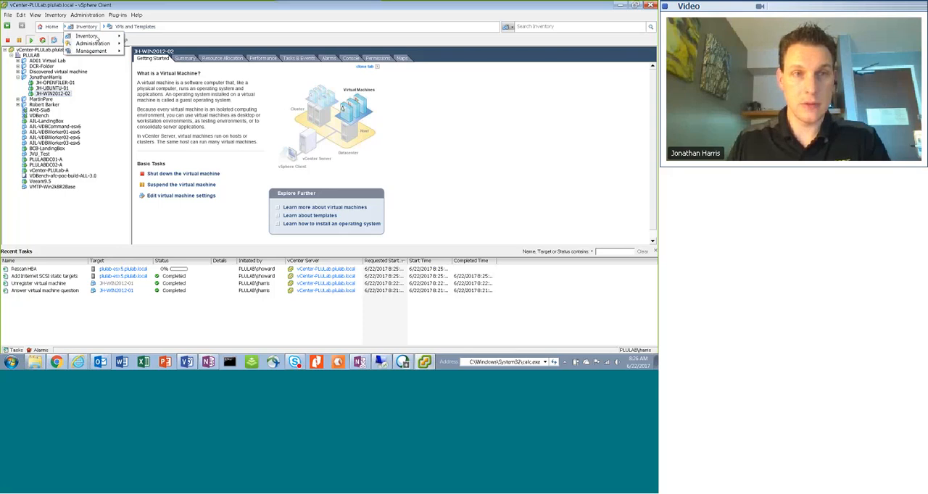
pyautogui.moveTo(91, 36)
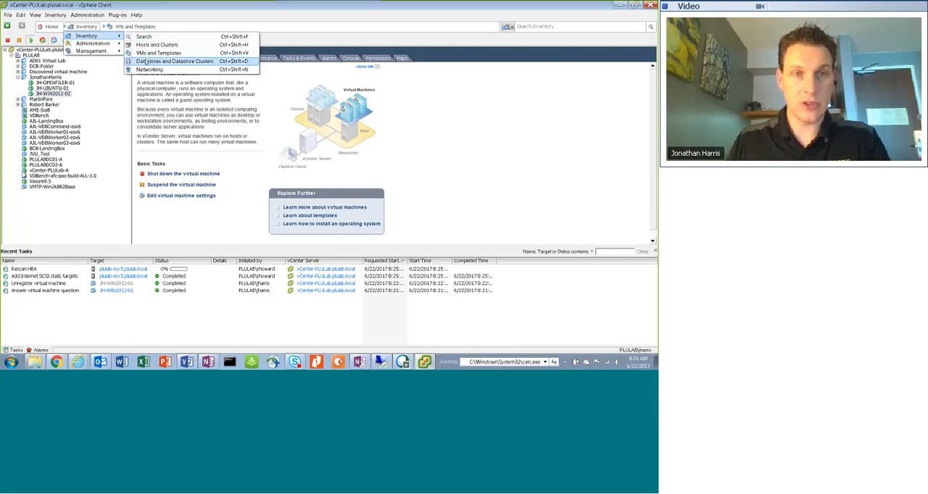
pyautogui.click(146, 62)
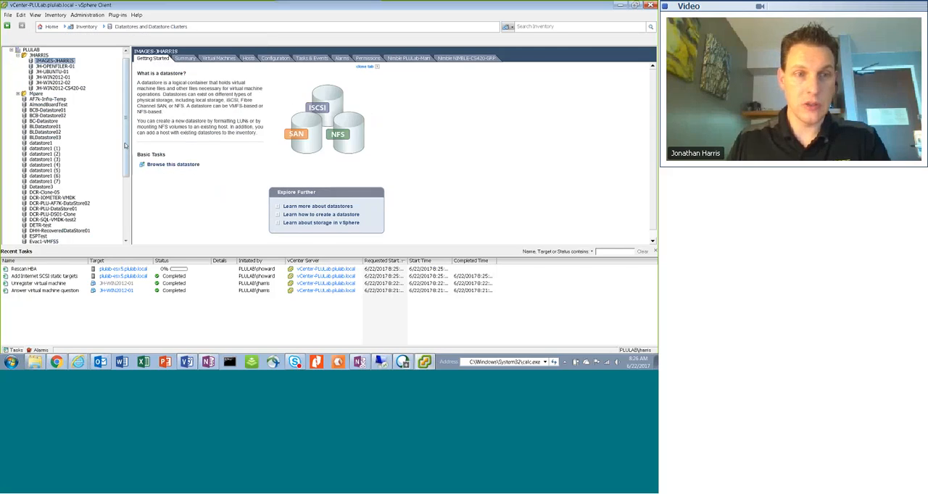
pyautogui.moveTo(125, 146); pyautogui.dragTo(122, 211)
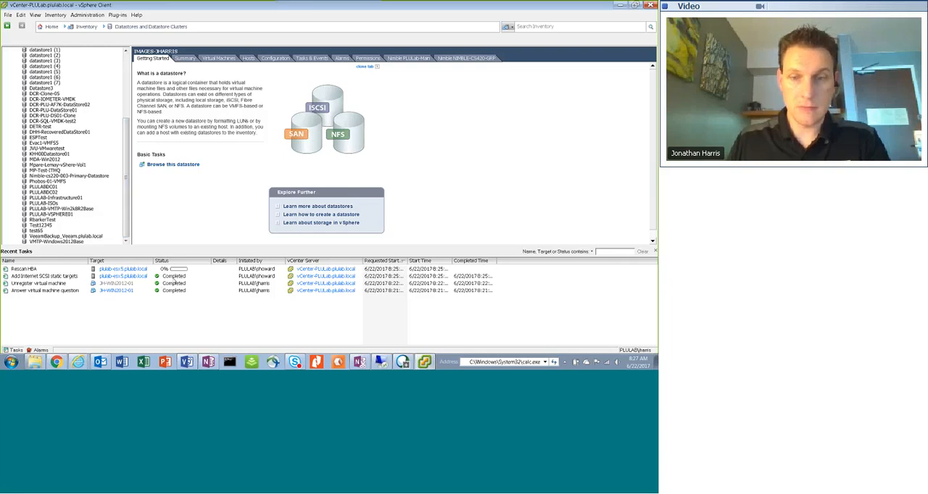
# Compare the Instant Recovery log in the PLU-LAB-VEEAM remote session with the recent tasks in the vSphere Client
pyautogui.moveTo(424, 363)
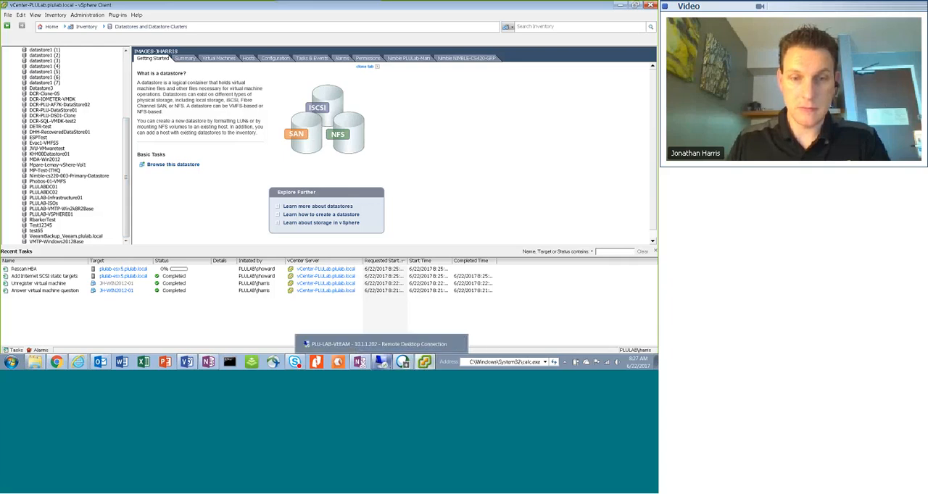
pyautogui.click(377, 359)
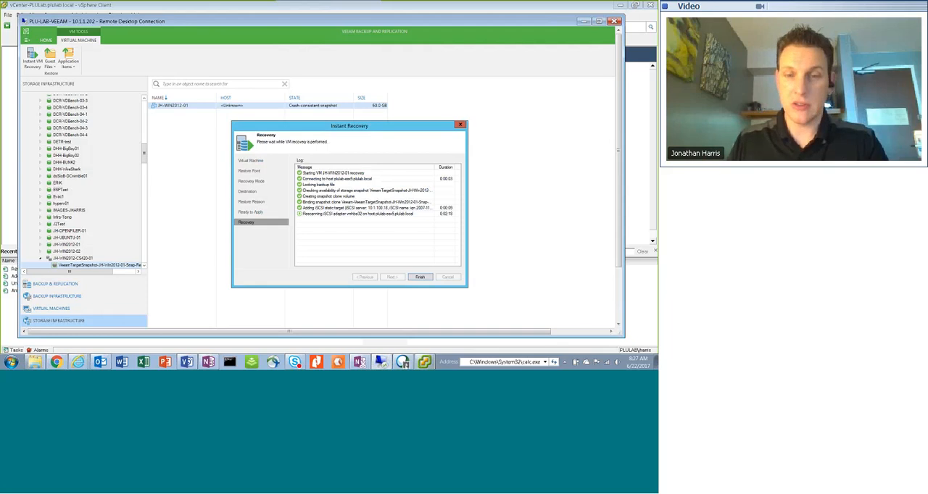
pyautogui.moveTo(425, 362)
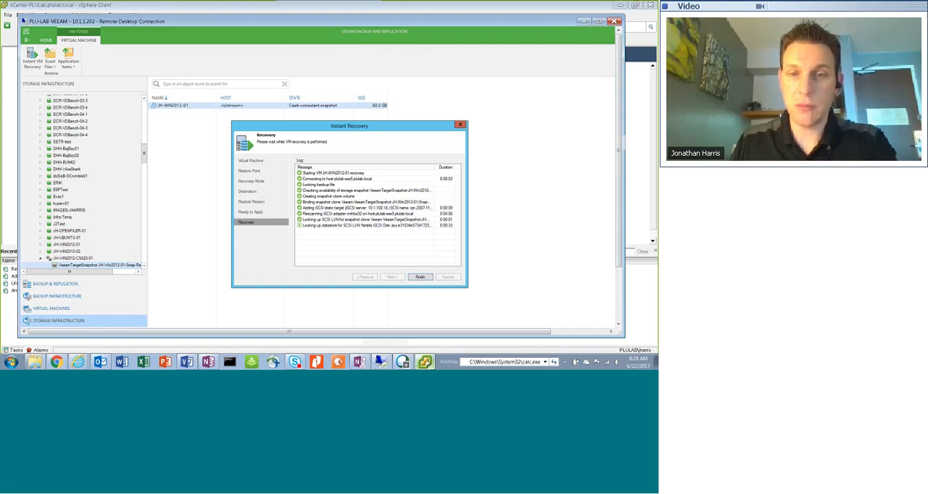
pyautogui.click(425, 362)
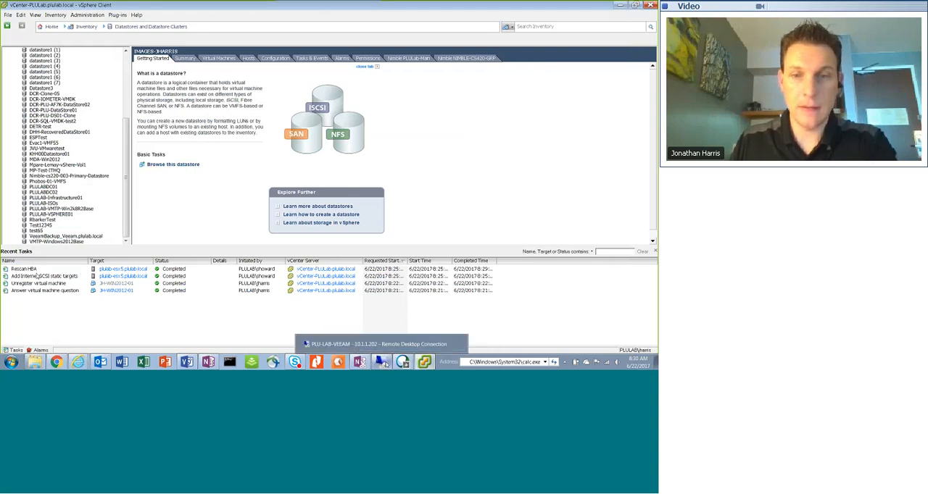
pyautogui.click(384, 343)
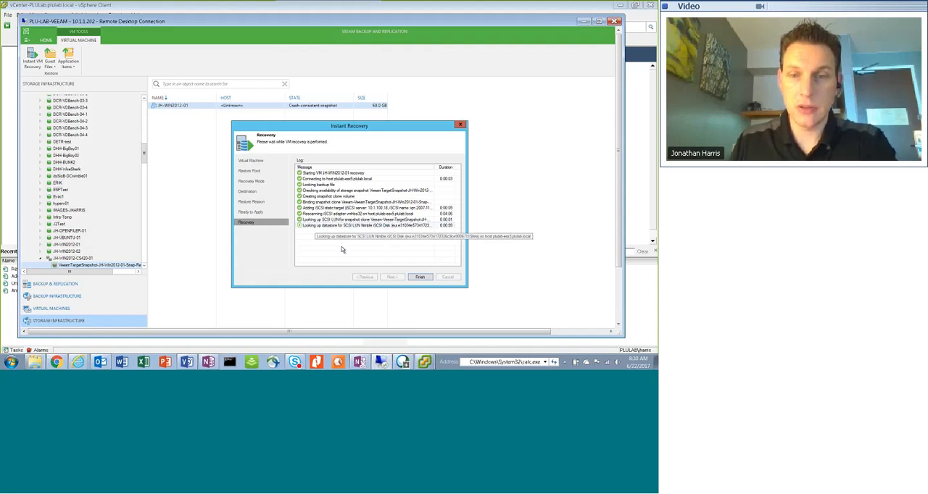
pyautogui.click(425, 362)
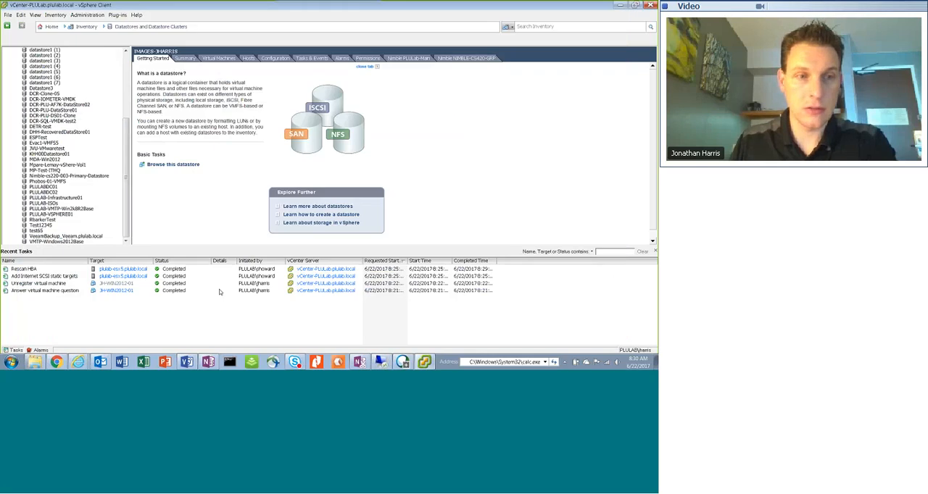
# Look through the datastore list for the recovered snapshot datastore and check the iSCSI target and HBA rescan tasks
pyautogui.moveTo(127, 155); pyautogui.dragTo(123, 106)
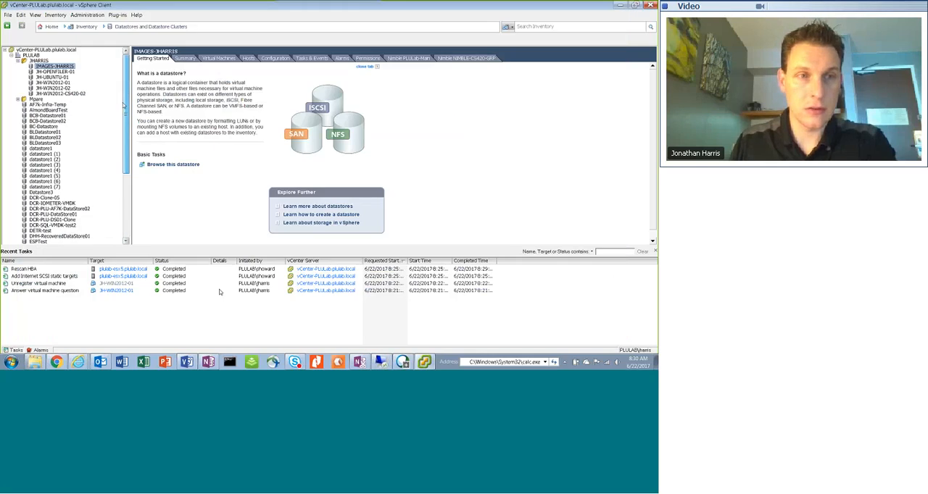
pyautogui.scroll(-6, 101, 210)
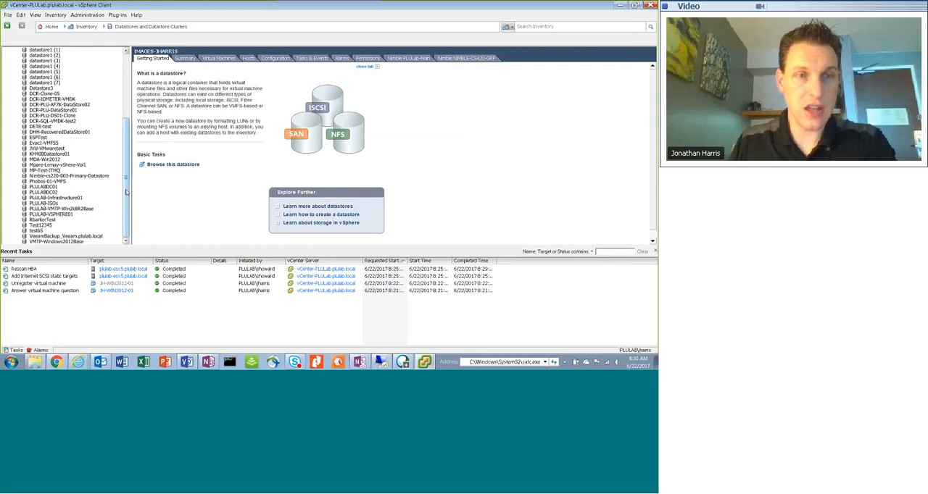
pyautogui.moveTo(126, 193); pyautogui.dragTo(126, 56)
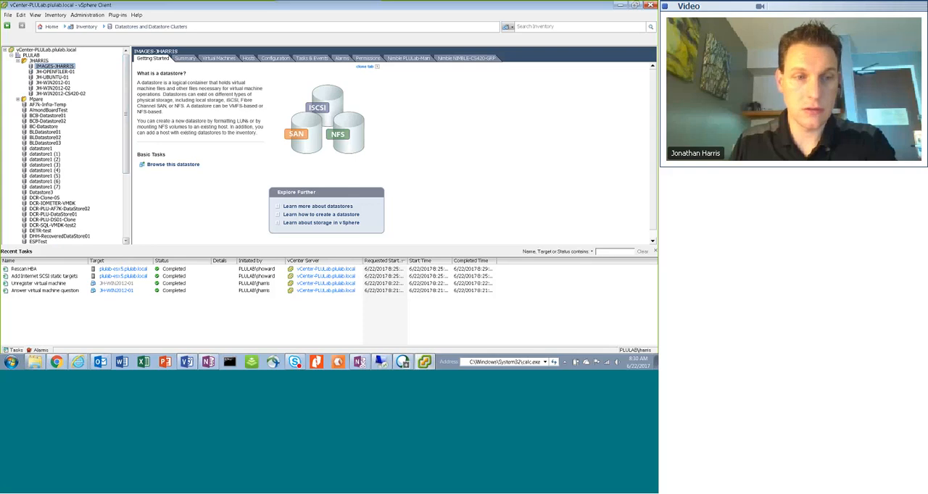
pyautogui.click(45, 284)
pyautogui.click(40, 276)
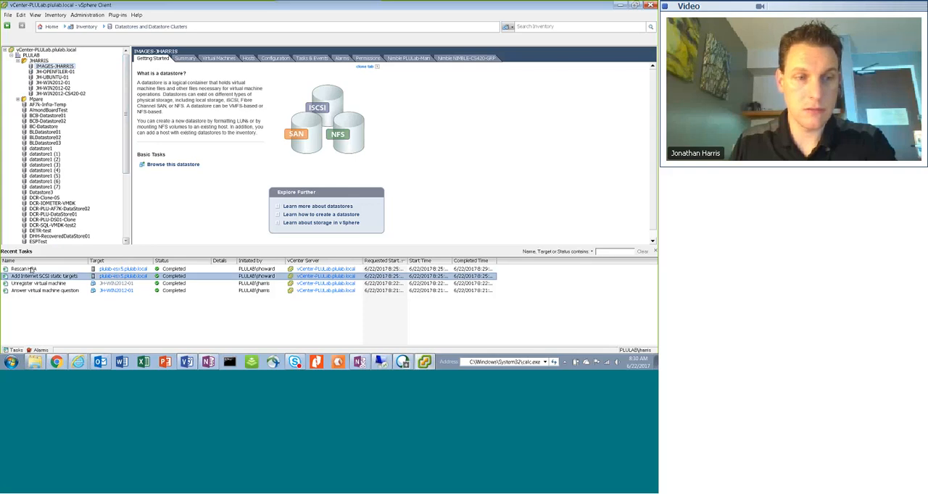
pyautogui.click(31, 269)
pyautogui.scroll(-3, 125, 141)
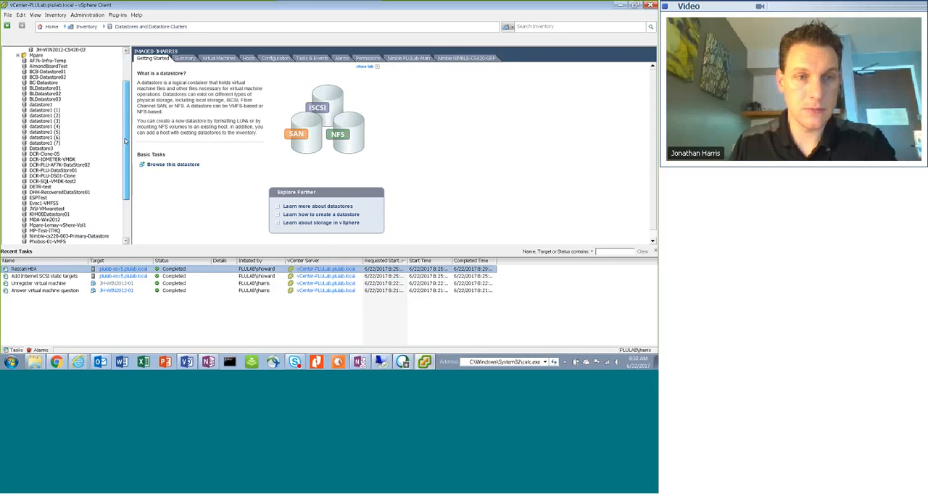
pyautogui.scroll(-5, 125, 143)
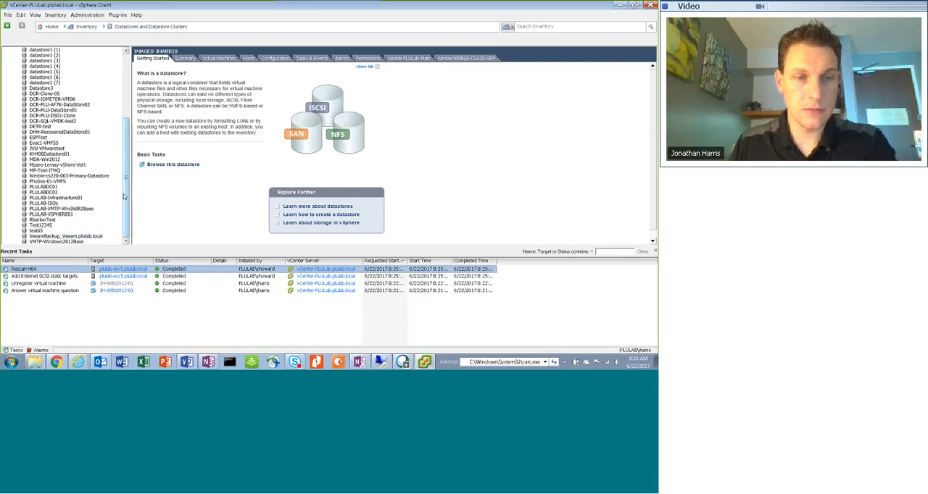
pyautogui.scroll(6, 124, 138)
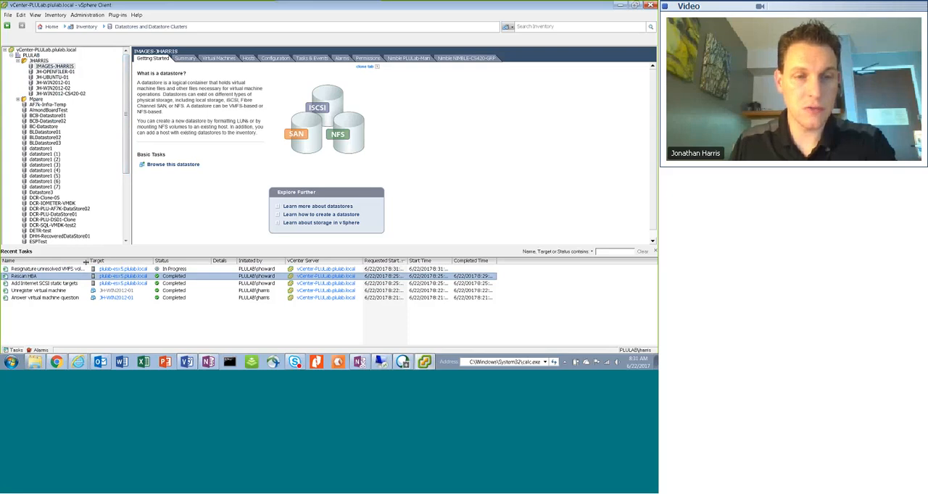
# Widen the recent tasks' Name column and check the VMFS resignature task against the Veeam recovery log and datastore list
pyautogui.moveTo(86, 261); pyautogui.dragTo(108, 261)
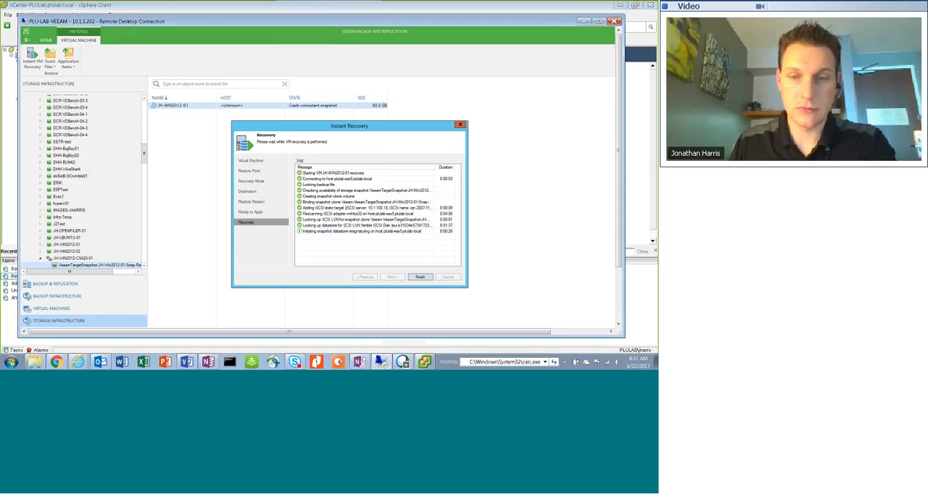
pyautogui.moveTo(380, 364)
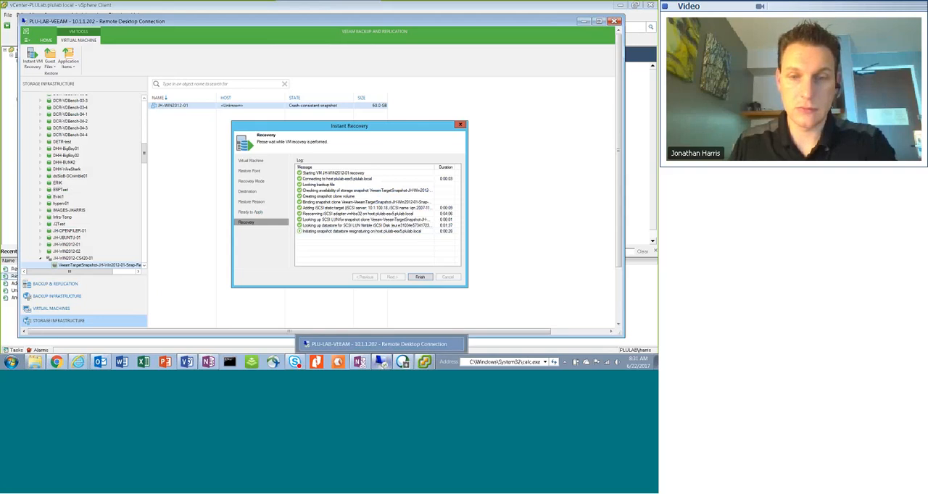
pyautogui.moveTo(424, 363)
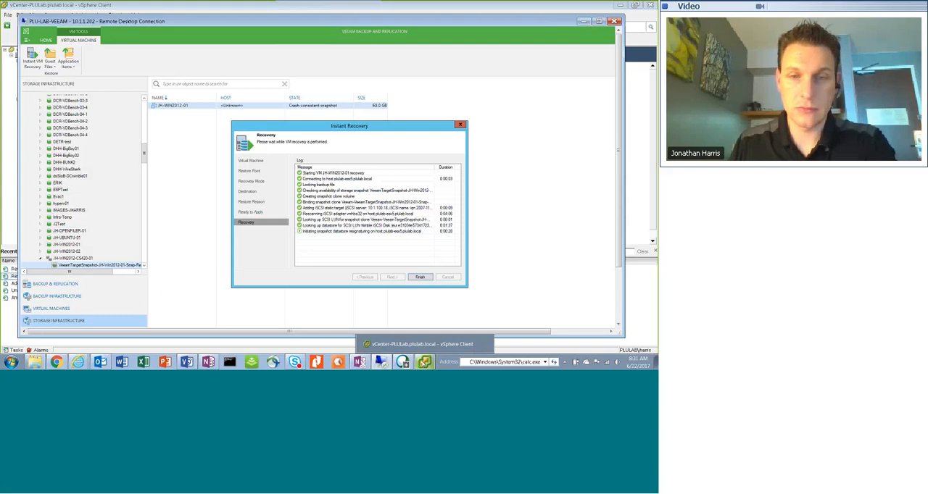
pyautogui.click(420, 344)
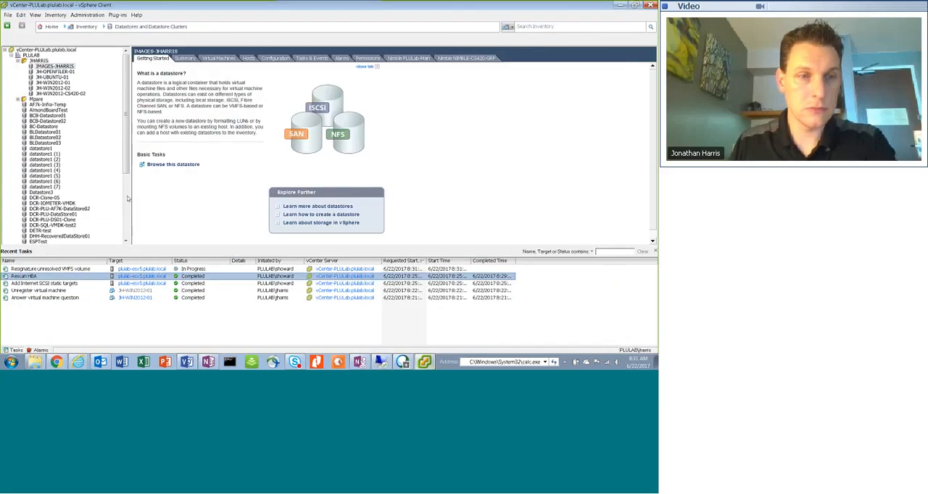
pyautogui.moveTo(126, 164); pyautogui.dragTo(122, 241)
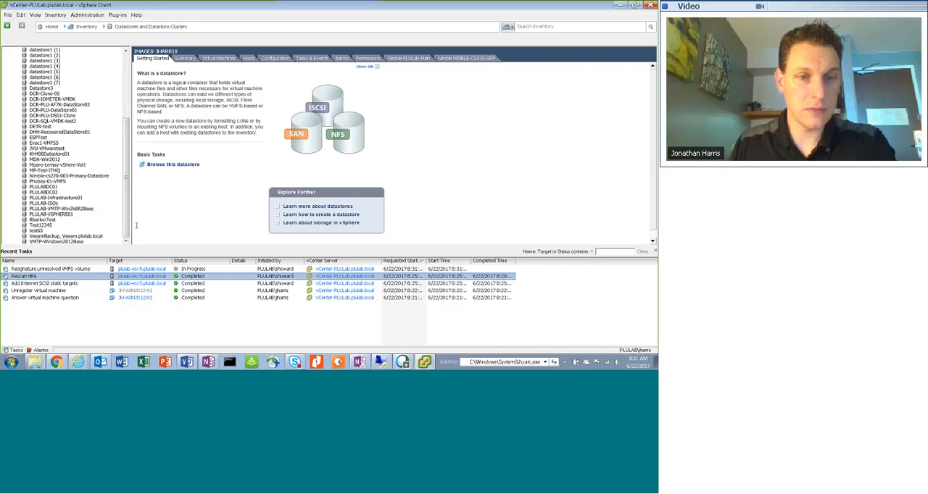
pyautogui.click(208, 270)
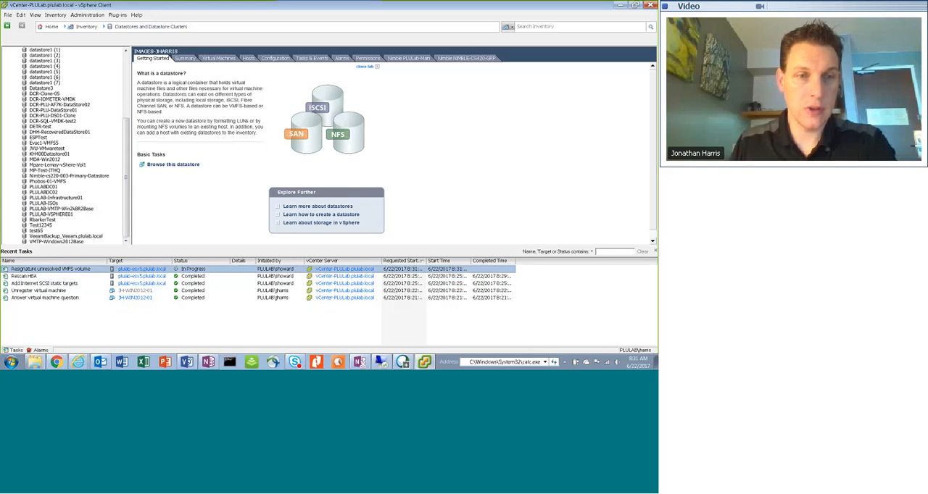
pyautogui.moveTo(126, 194); pyautogui.dragTo(132, 131)
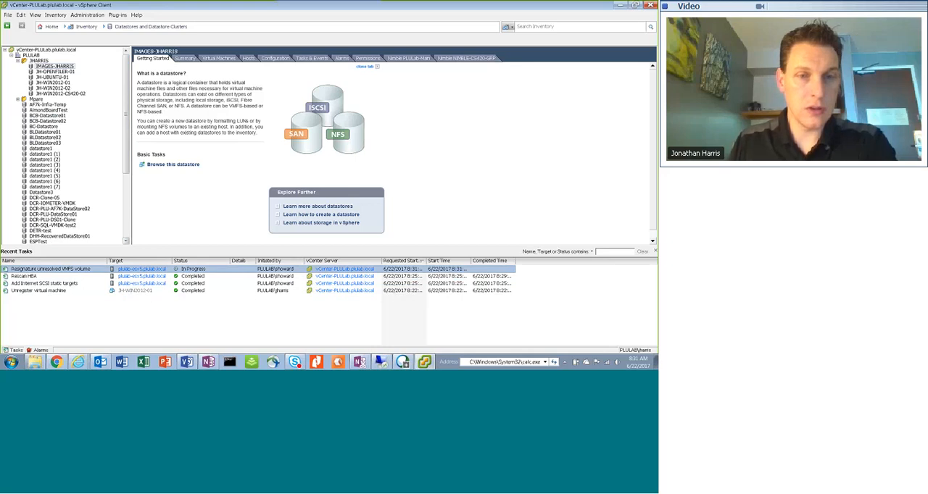
# Review steps 7 to 9 of the Veeam Test in the OneNote page Recovery Test Steps for LP, highlighting the items to verify
pyautogui.click(210, 363)
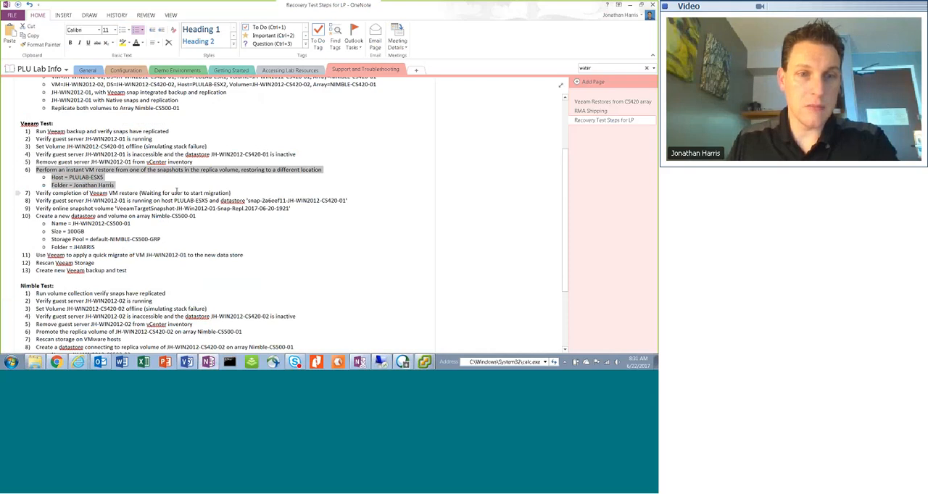
pyautogui.doubleClick(241, 193)
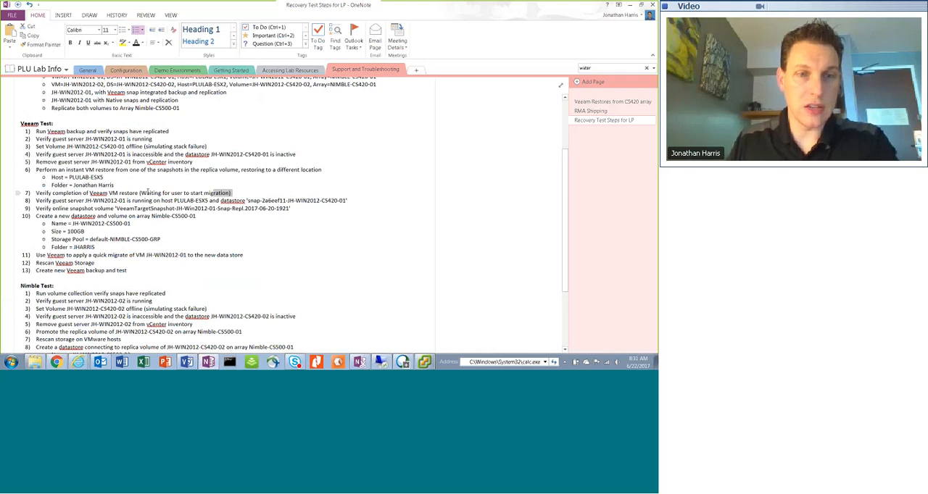
pyautogui.keyDown('shift'); pyautogui.click(148, 193); pyautogui.keyUp('shift')
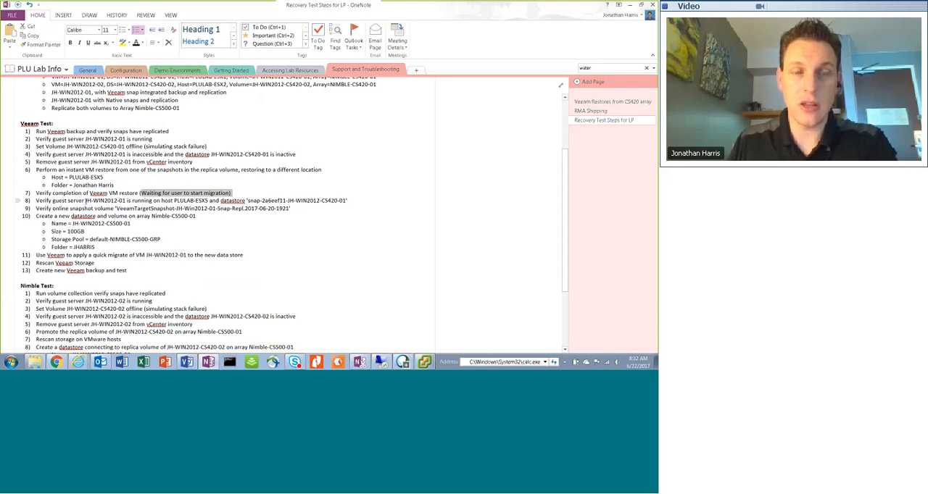
pyautogui.moveTo(85, 200); pyautogui.dragTo(126, 201)
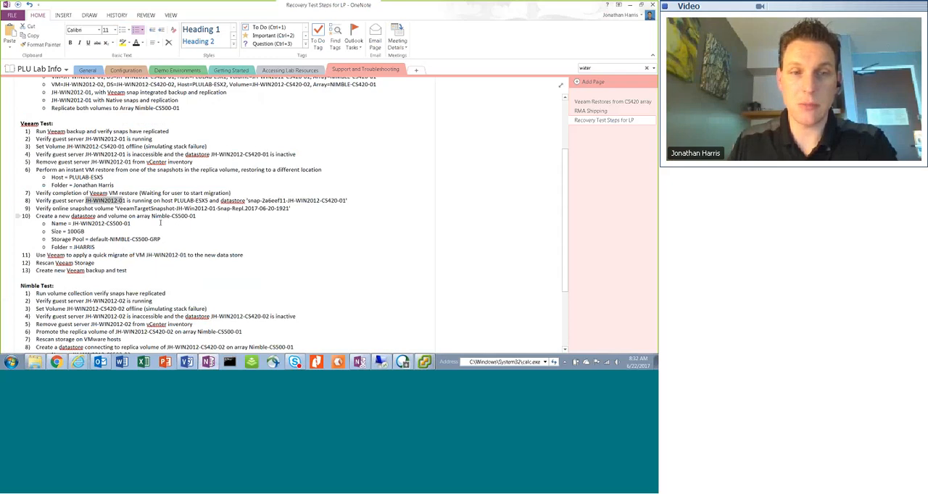
pyautogui.moveTo(289, 209); pyautogui.dragTo(116, 209)
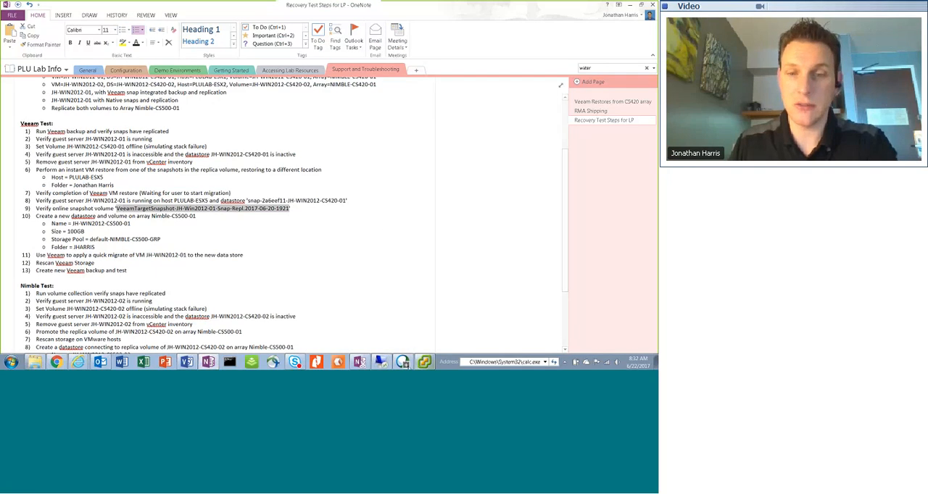
# Recheck the Instant Recovery log in the PLU-LAB-VEEAM remote session against the resignature task in the vSphere Client
pyautogui.click(384, 361)
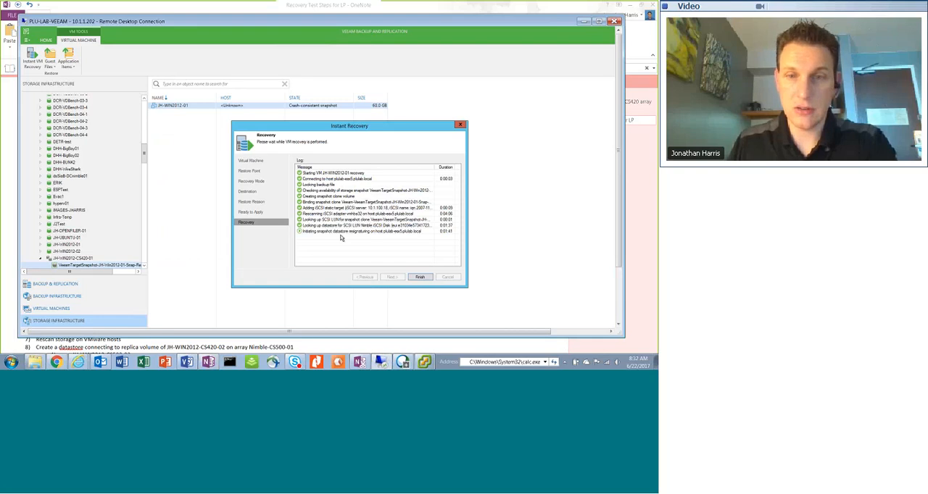
pyautogui.click(425, 362)
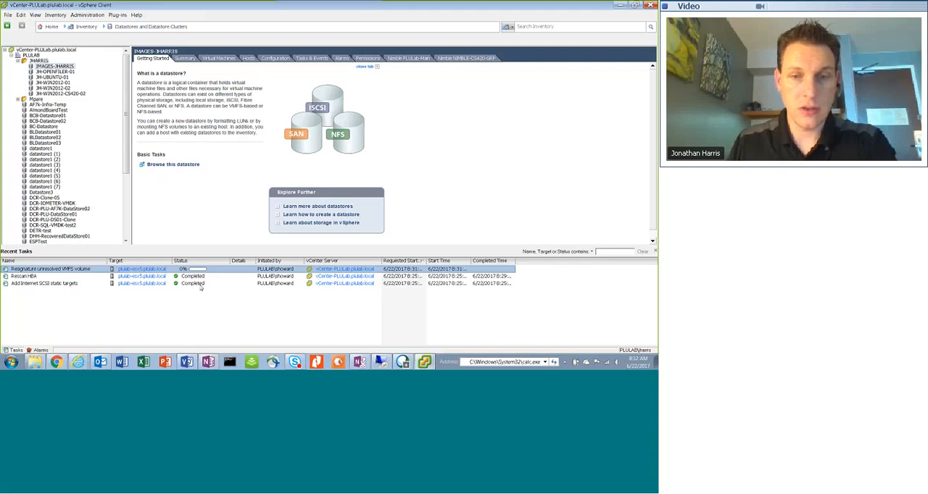
# Switch to the Nimble Storage session at 10.1.1.16 in Internet Explorer and list the data storage volumes in pool default-NIMBLE-CS500-GRP
pyautogui.click(78, 362)
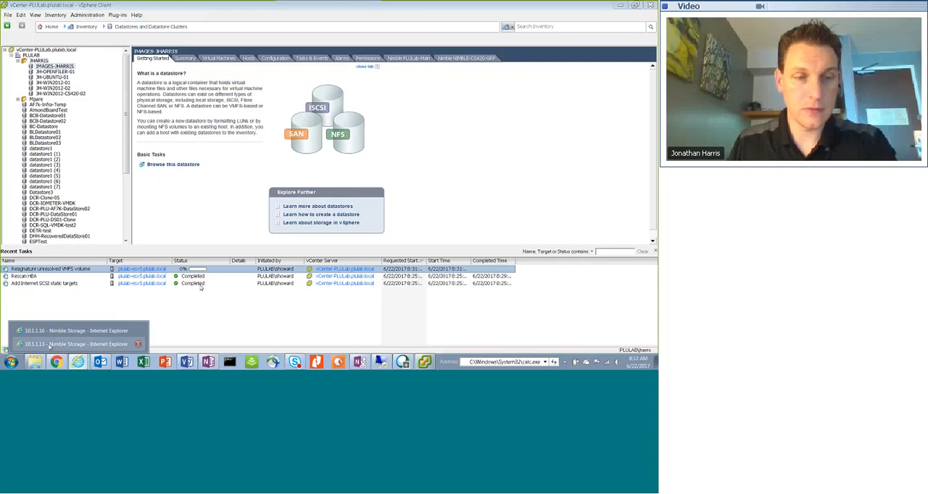
pyautogui.click(49, 345)
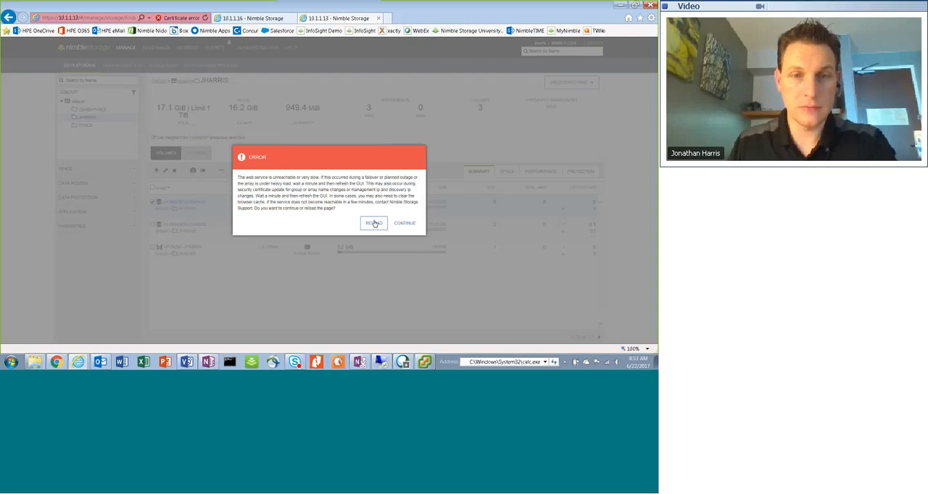
pyautogui.click(375, 224)
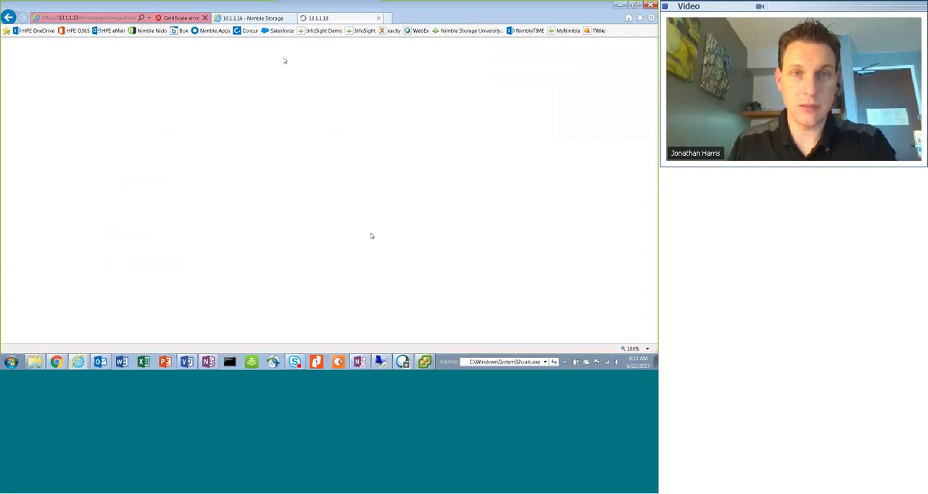
pyautogui.click(267, 20)
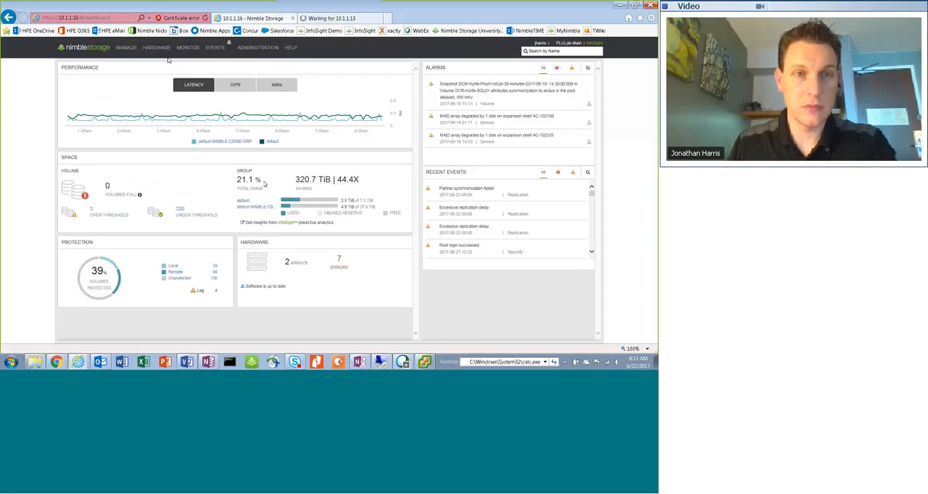
pyautogui.click(126, 47)
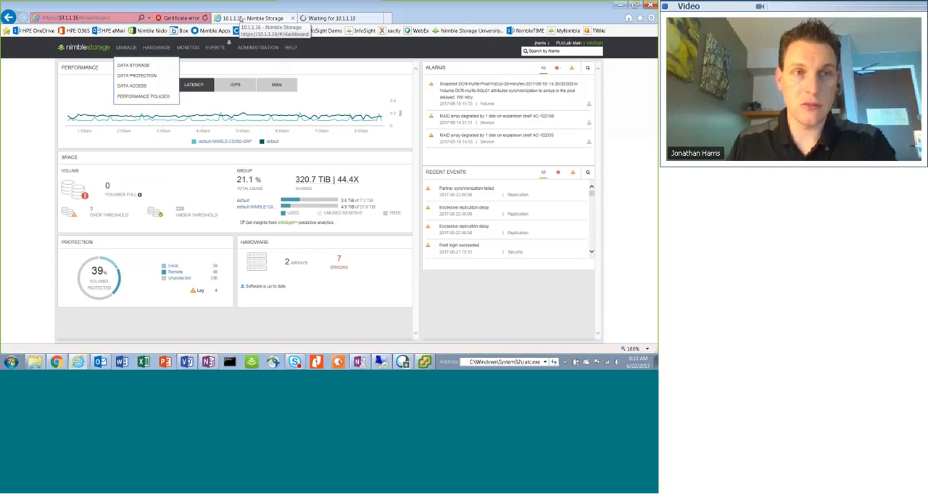
pyautogui.click(136, 65)
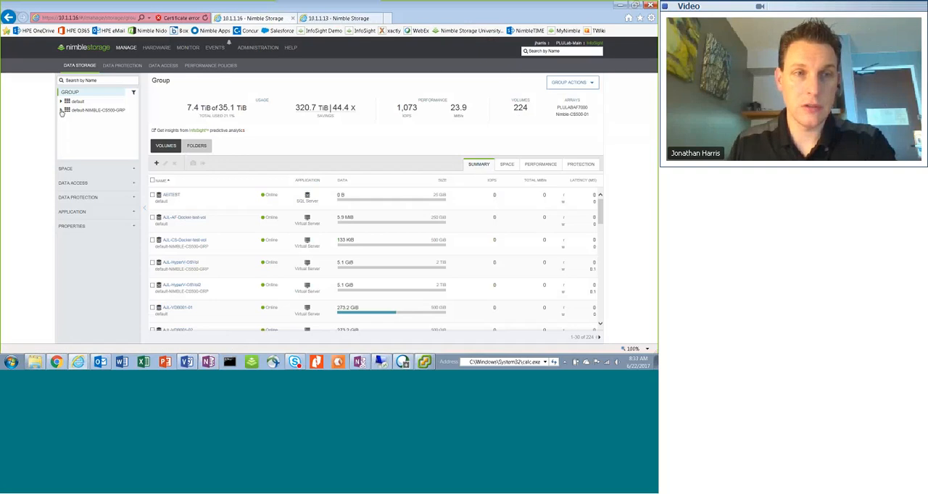
pyautogui.click(62, 111)
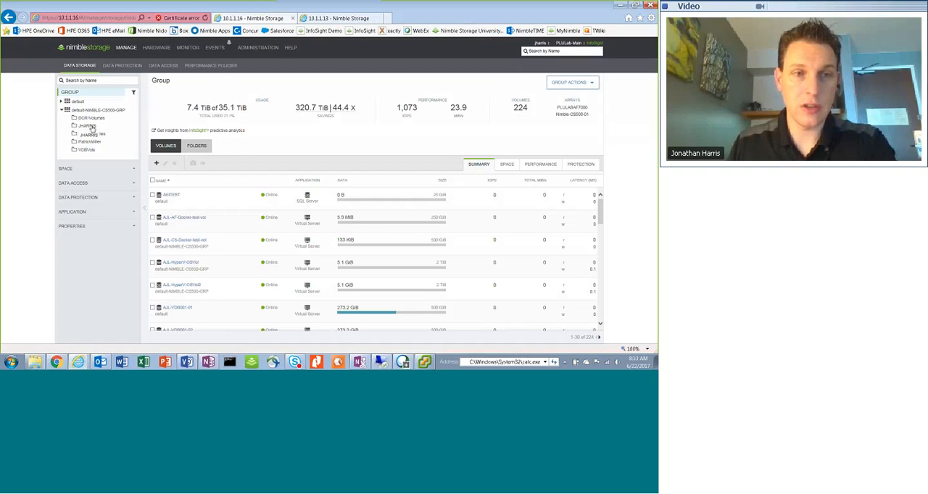
pyautogui.click(92, 127)
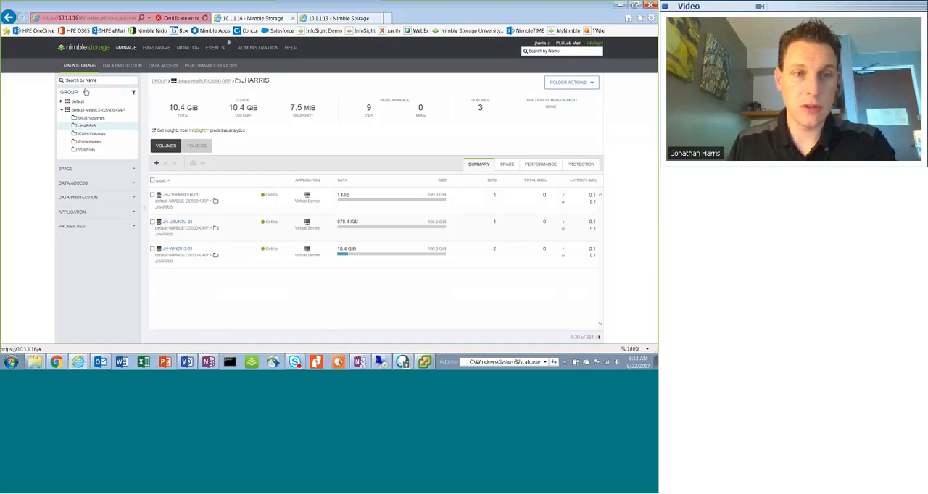
pyautogui.click(87, 111)
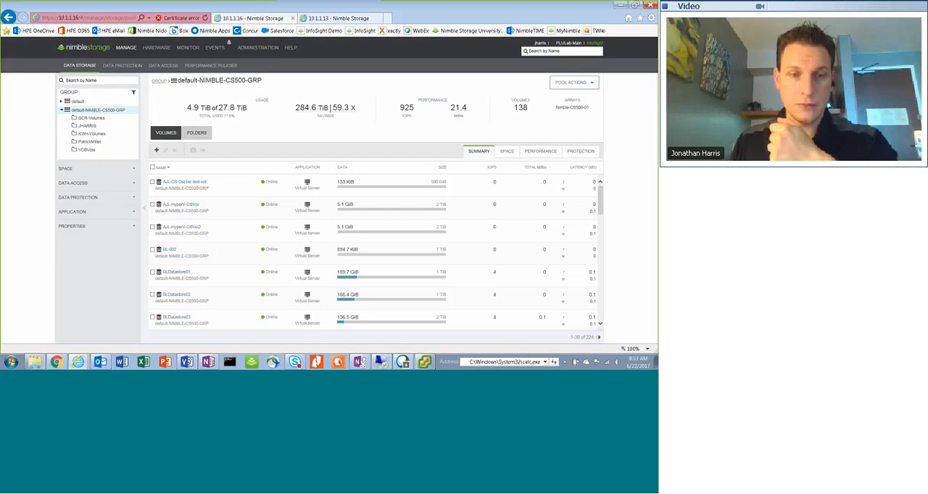
# Search the pool's volumes for "ve" and open the details of the Veeam-VeeamTargetSnapshot volume for JH-Win2012-01
pyautogui.click(209, 361)
pyautogui.click(208, 362)
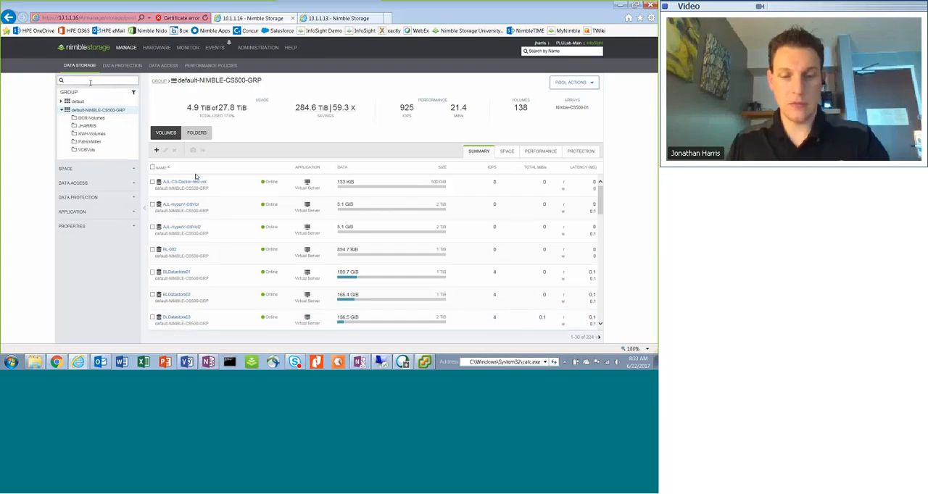
pyautogui.write('ve')
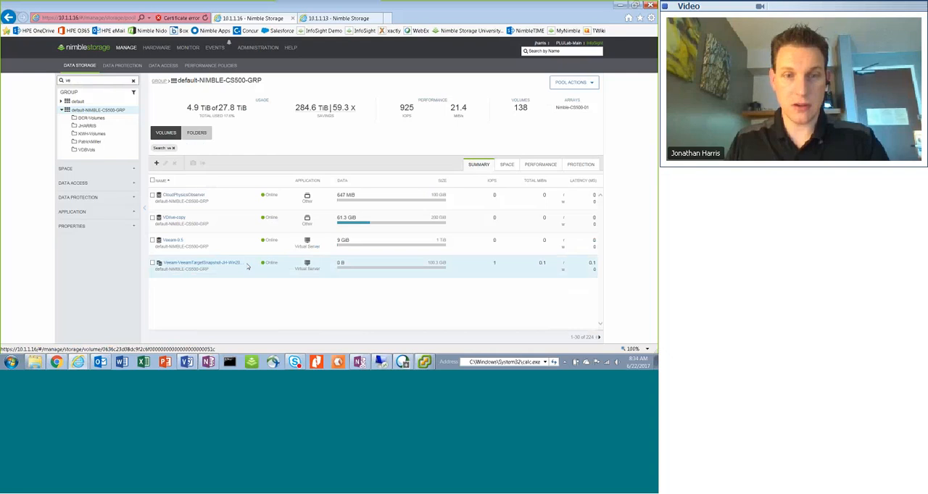
pyautogui.scroll(-1, 248, 267)
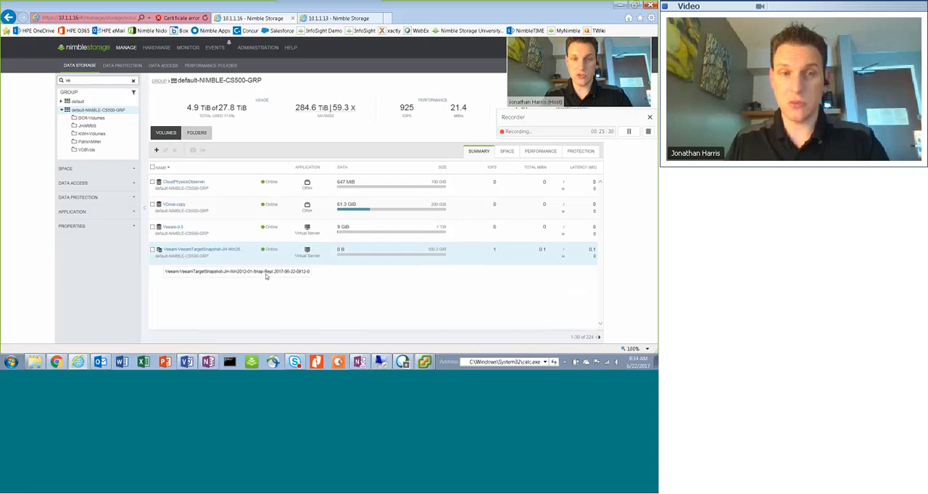
pyautogui.click(216, 249)
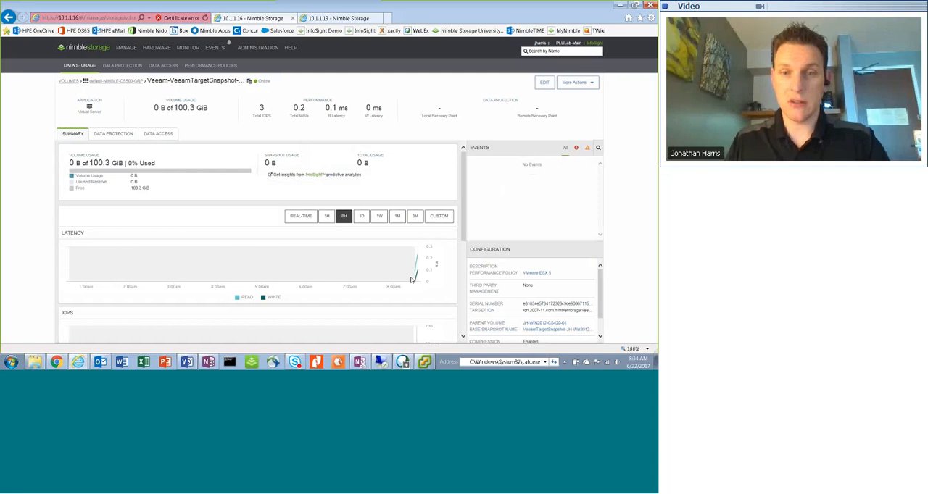
pyautogui.moveTo(403, 274)
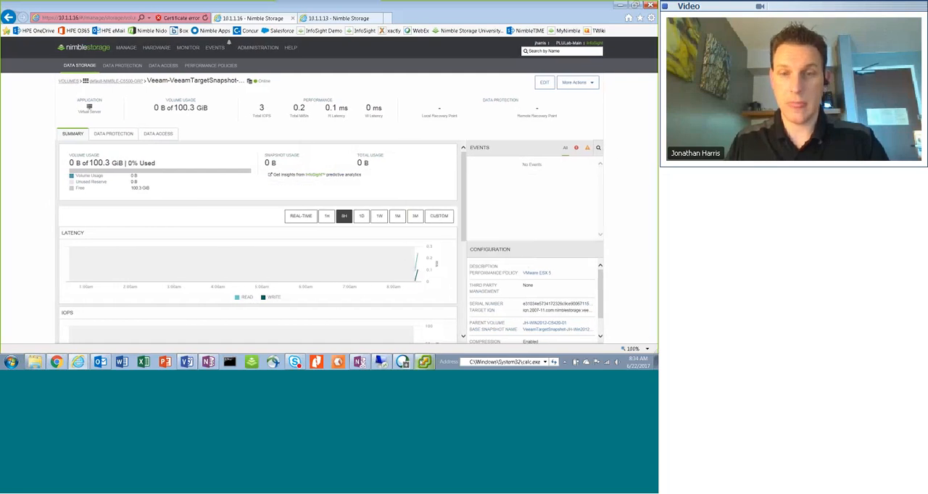
# In the vSphere Client, move datastore snap-57eb9aab-JH-WIN2012-CS420-01 into the folder that holds the other JH- datastores
pyautogui.click(425, 361)
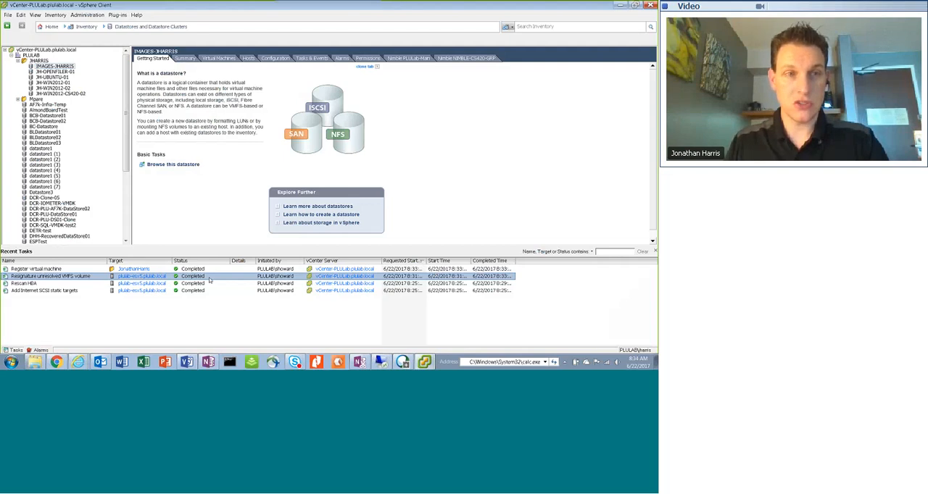
pyautogui.moveTo(124, 128); pyautogui.dragTo(124, 193)
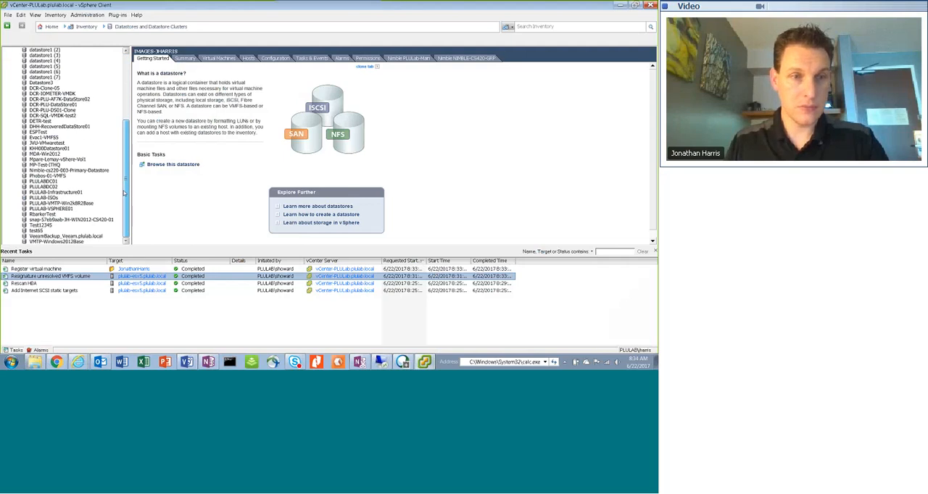
pyautogui.click(85, 220)
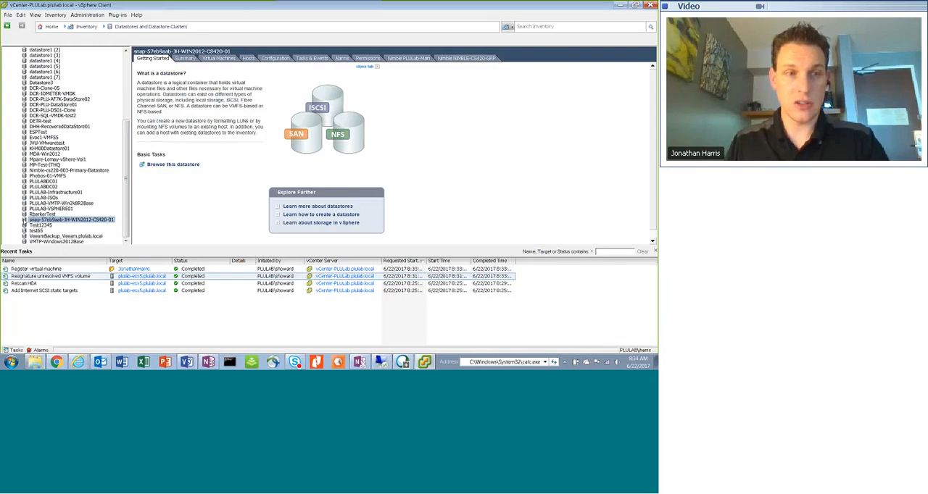
pyautogui.scroll(7, 87, 65)
pyautogui.click(45, 61)
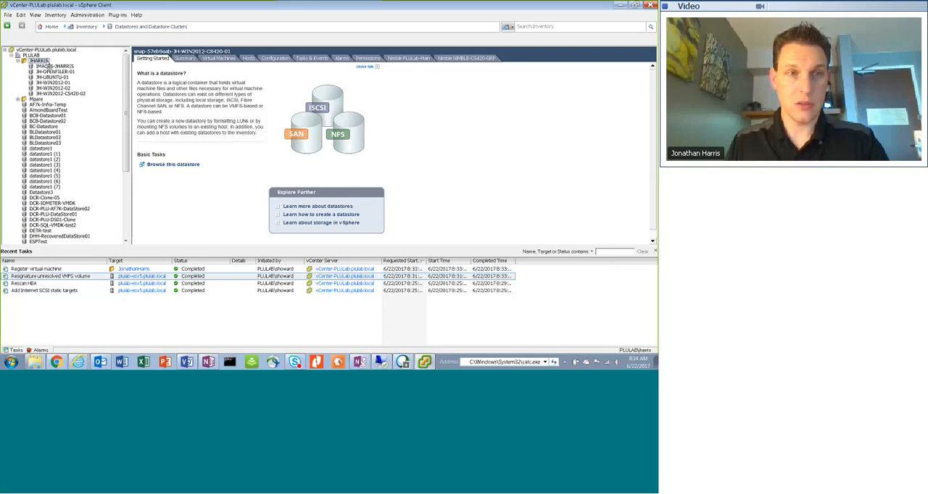
pyautogui.moveTo(48, 63); pyautogui.dragTo(47, 62)
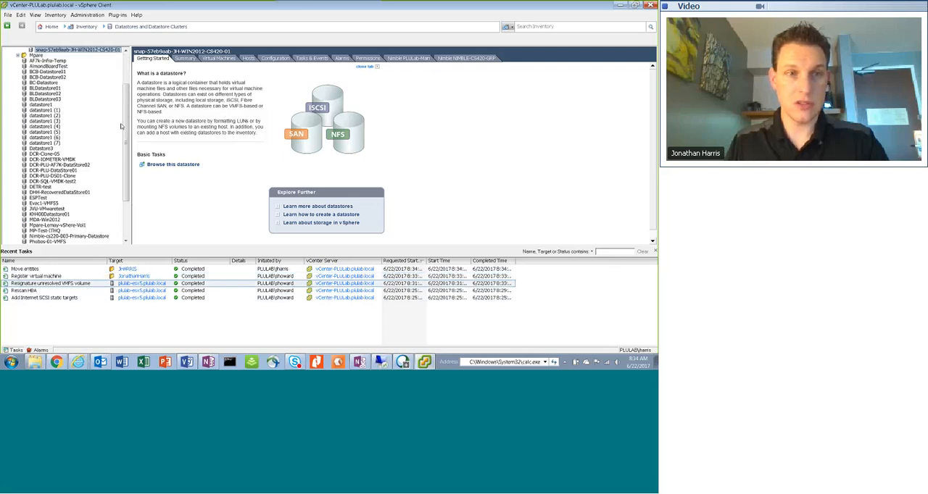
pyautogui.scroll(3, 126, 131)
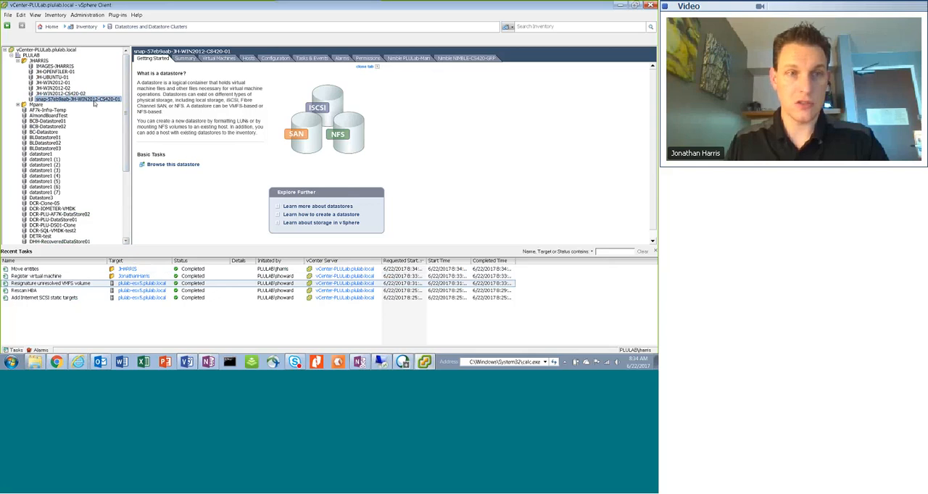
# Check the virtual machines on the snapshot datastore and finish the Instant Recovery wizard in the PLU-LAB-VEEAM remote session
pyautogui.click(217, 59)
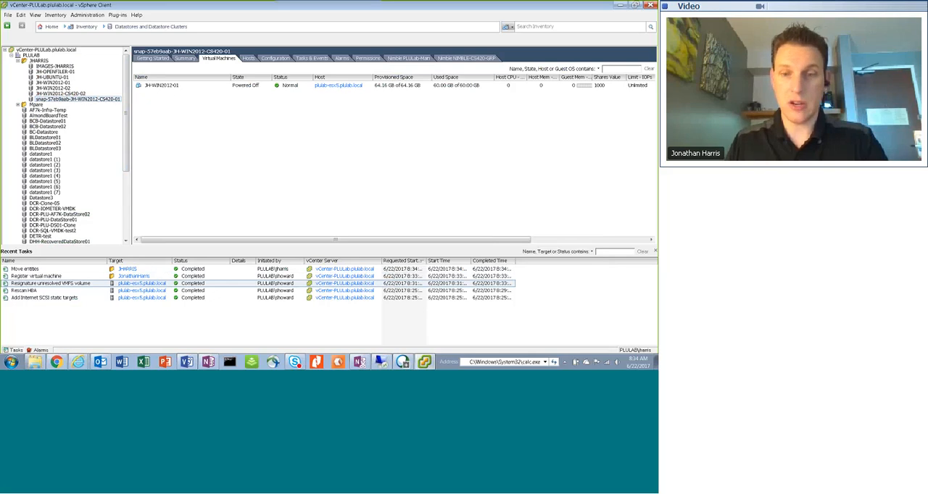
pyautogui.click(381, 362)
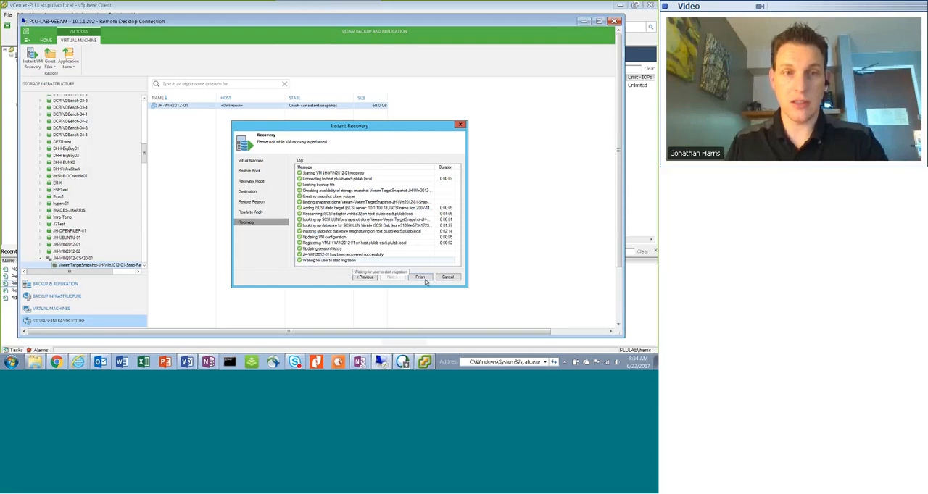
pyautogui.click(424, 279)
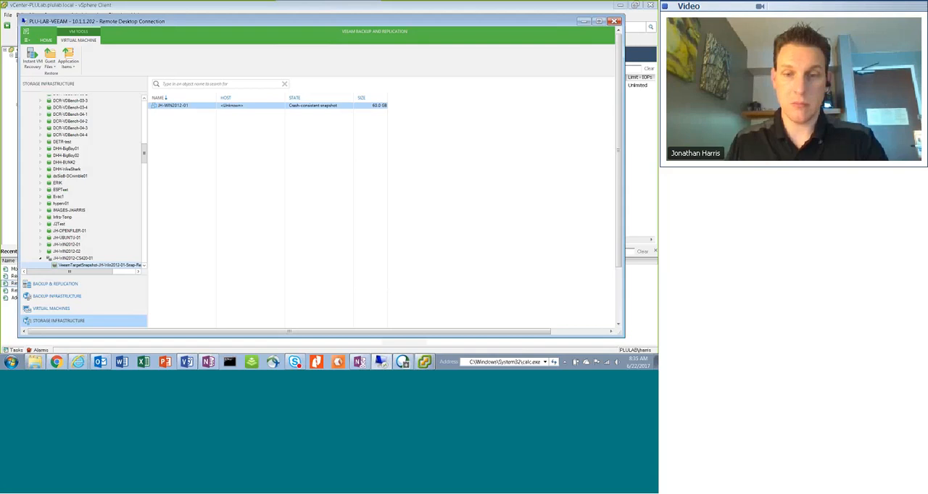
pyautogui.click(584, 21)
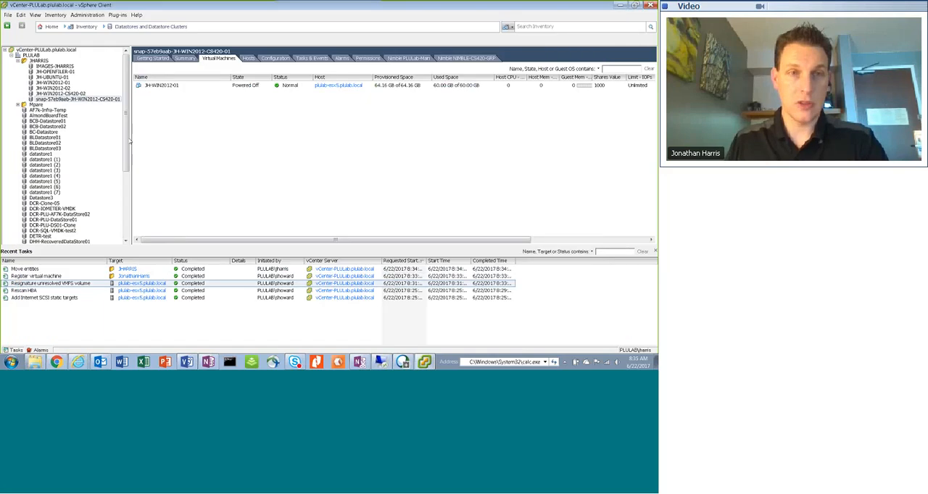
# Power on the recovered virtual machine JH-WIN2012-01 from the snapshot datastore in the vSphere Client and open its console
pyautogui.click(141, 87)
pyautogui.rightClick(142, 88)
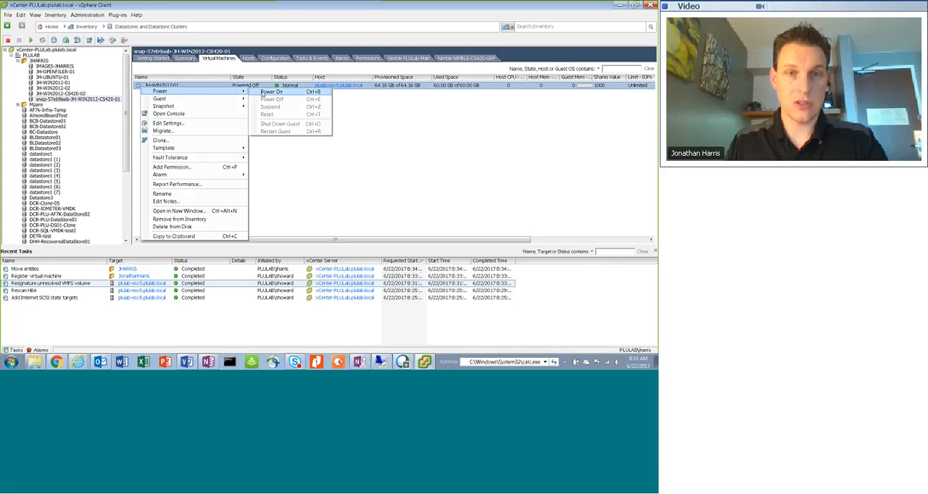
pyautogui.click(269, 92)
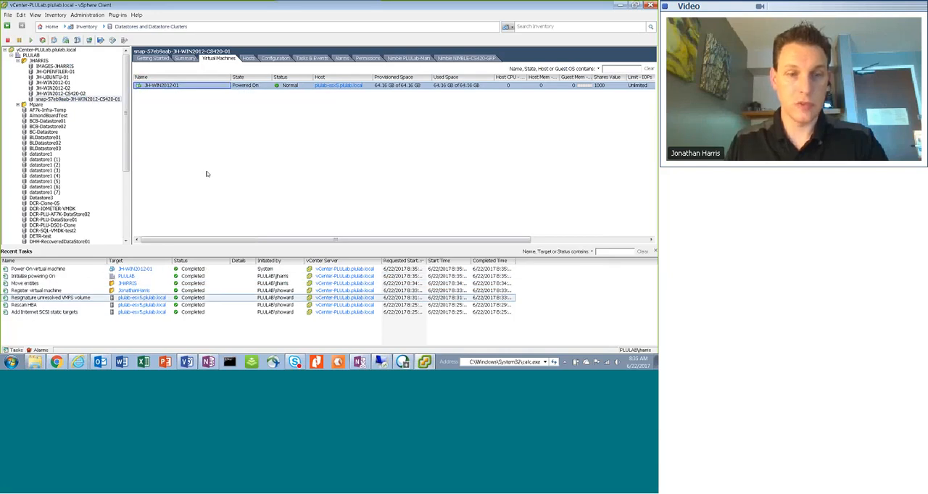
pyautogui.rightClick(147, 87)
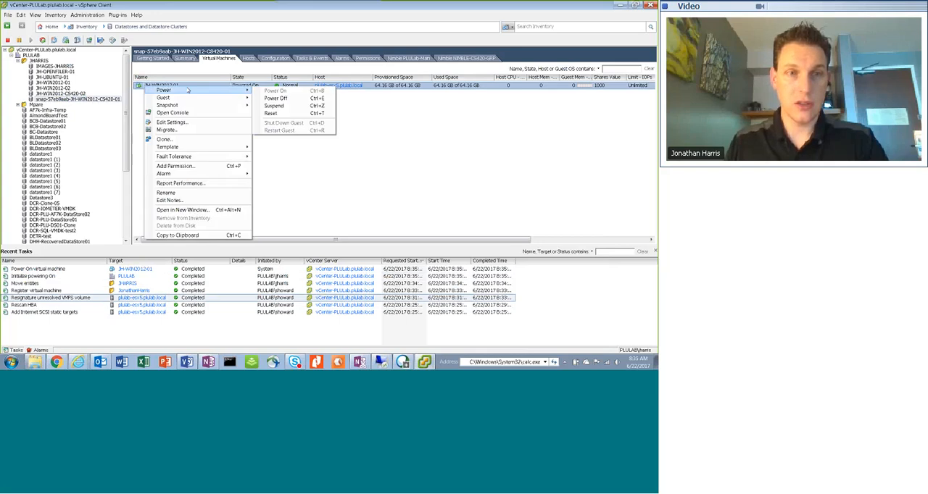
pyautogui.click(280, 155)
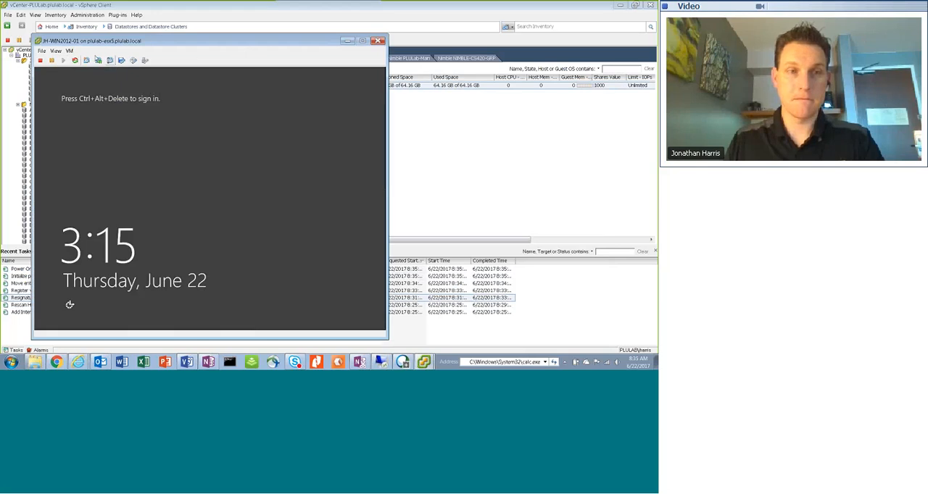
# Unlock the guest's lock screen from the JH-WIN2012-01 console and sign in as Administrator with the account password
pyautogui.click(69, 51)
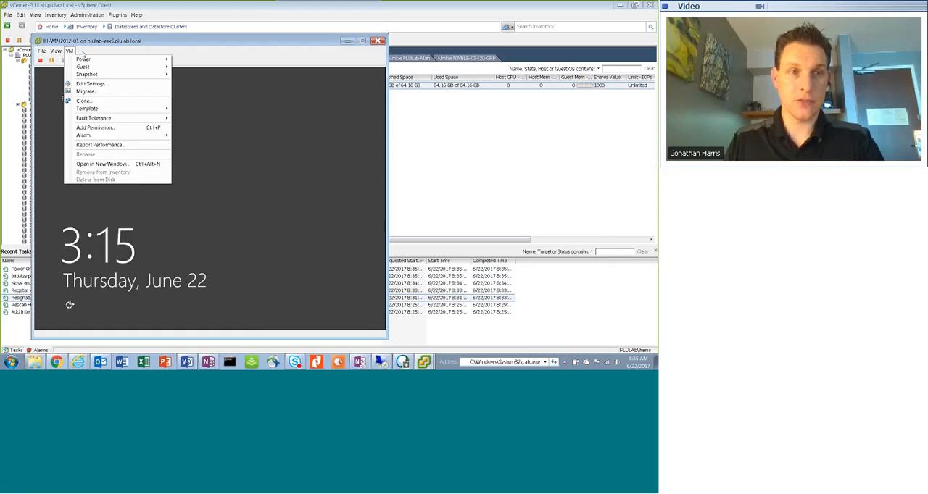
pyautogui.moveTo(97, 60)
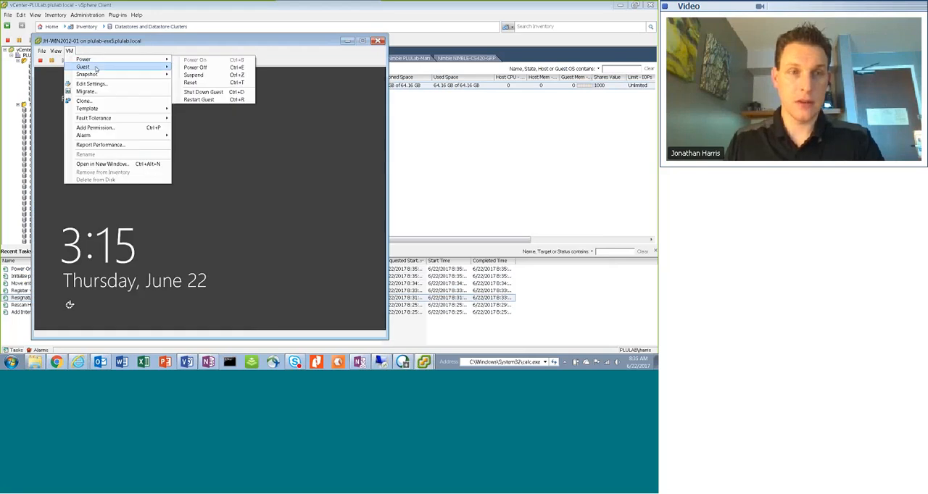
pyautogui.click(222, 75)
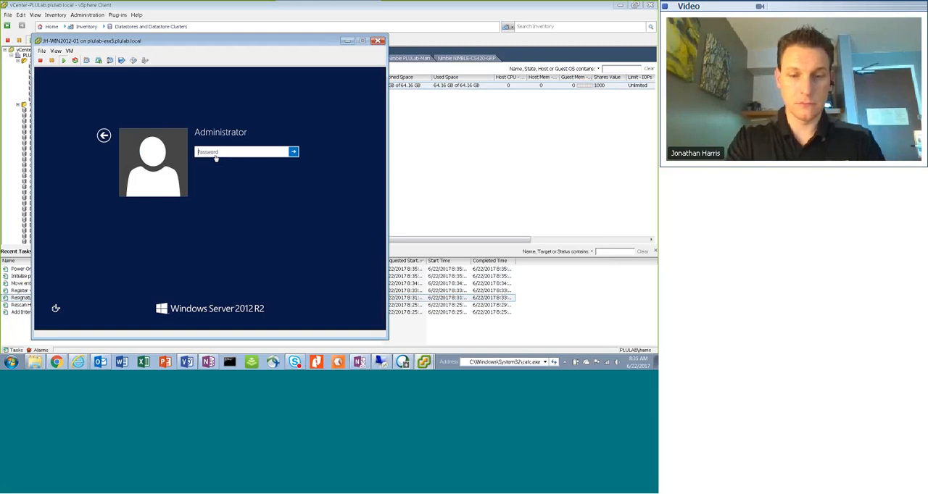
pyautogui.click(206, 193)
pyautogui.write('********')
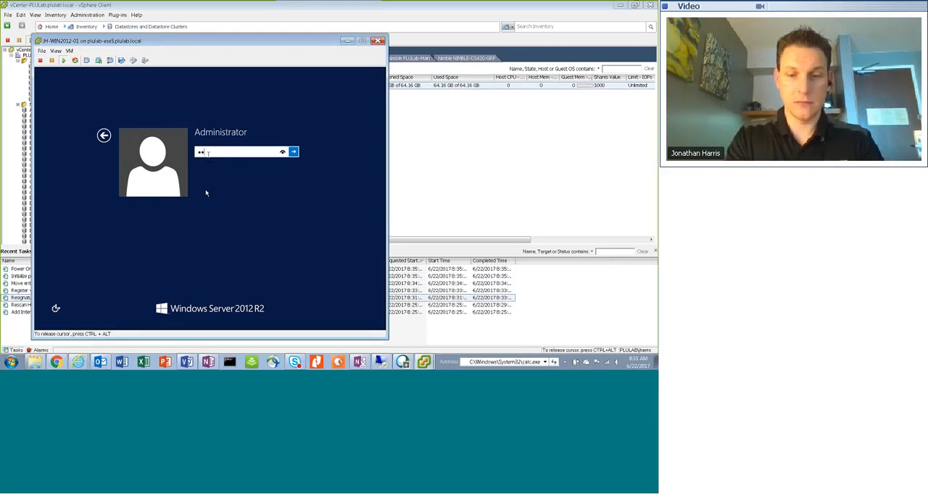
pyautogui.write('**')
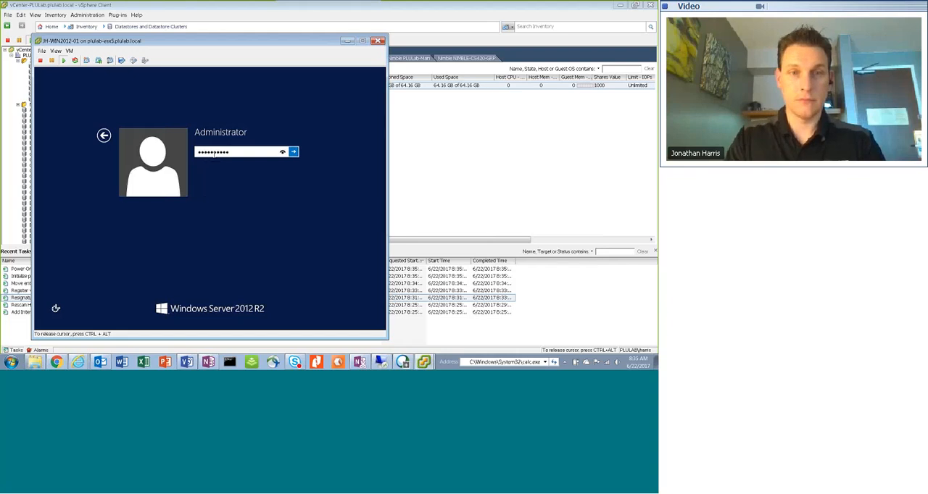
pyautogui.press('Return')
pyautogui.click(212, 162)
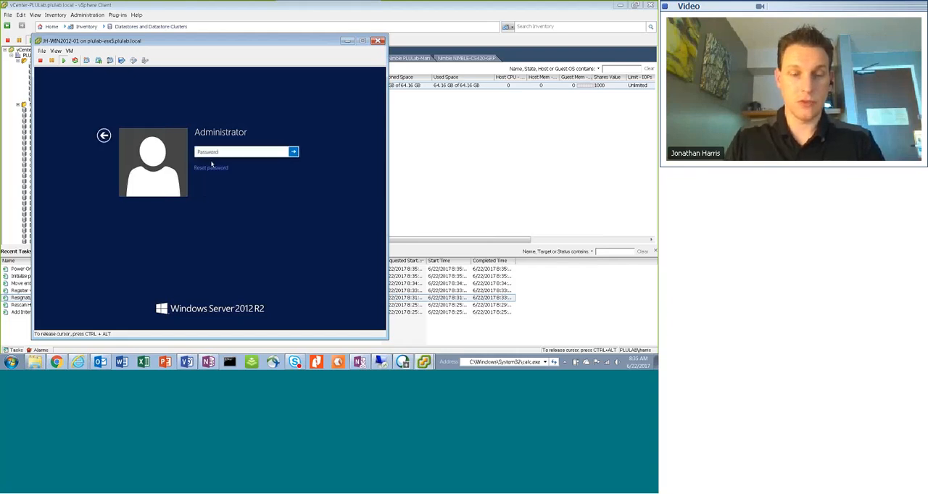
pyautogui.write('*****')
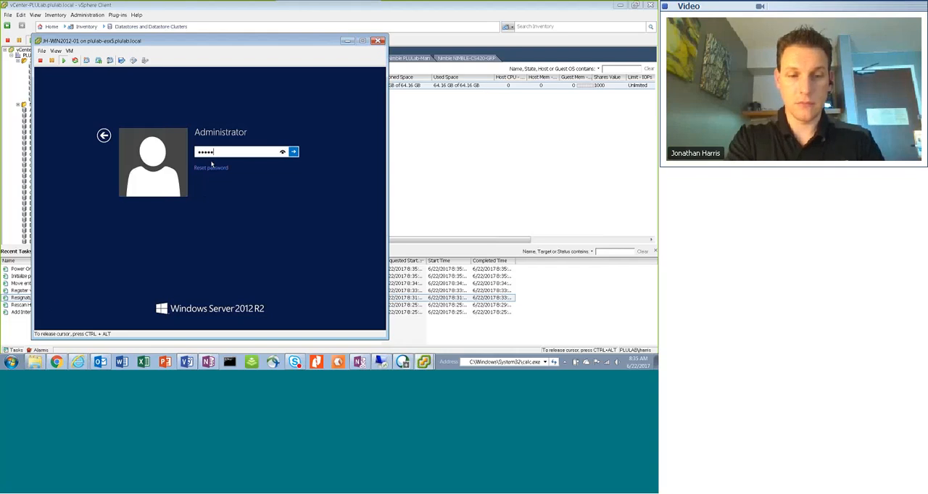
pyautogui.write('*****')
pyautogui.press('Return')
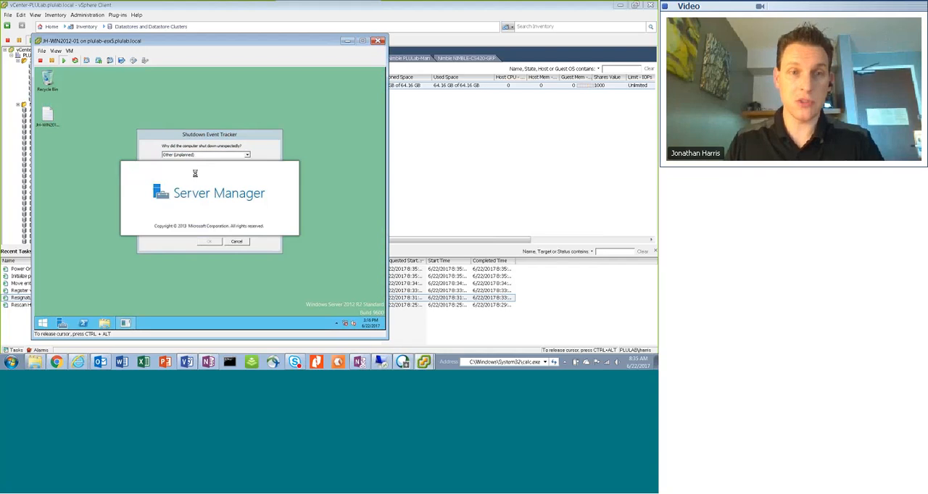
# Submit the guest's unexpected-shutdown report with the comment "test" and close Server Manager
pyautogui.click(227, 147)
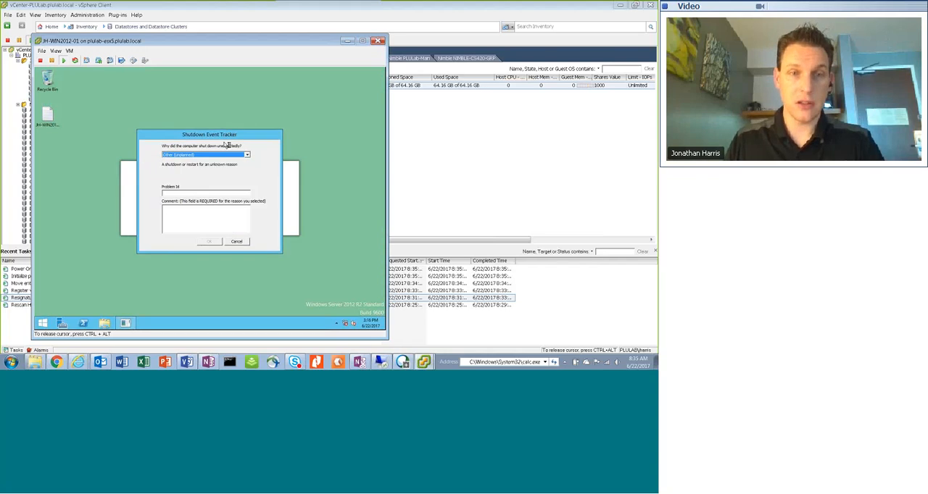
pyautogui.click(166, 220)
pyautogui.write('test')
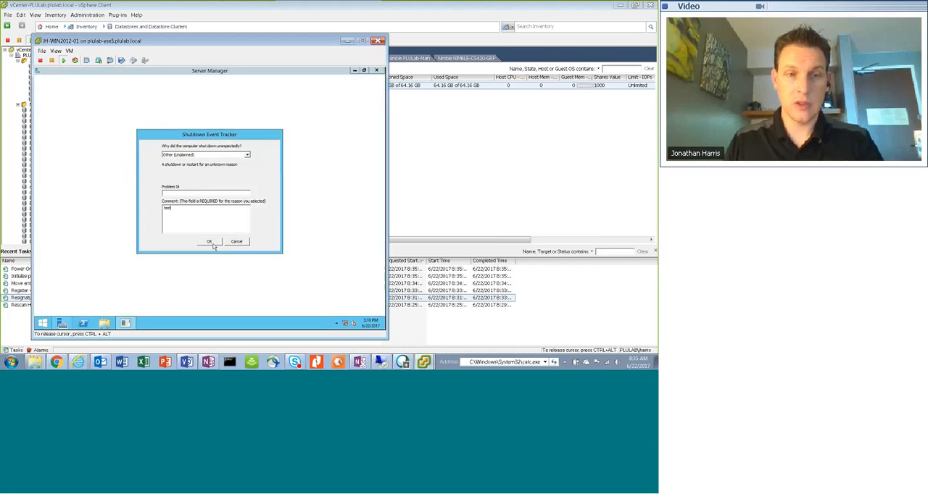
pyautogui.click(210, 242)
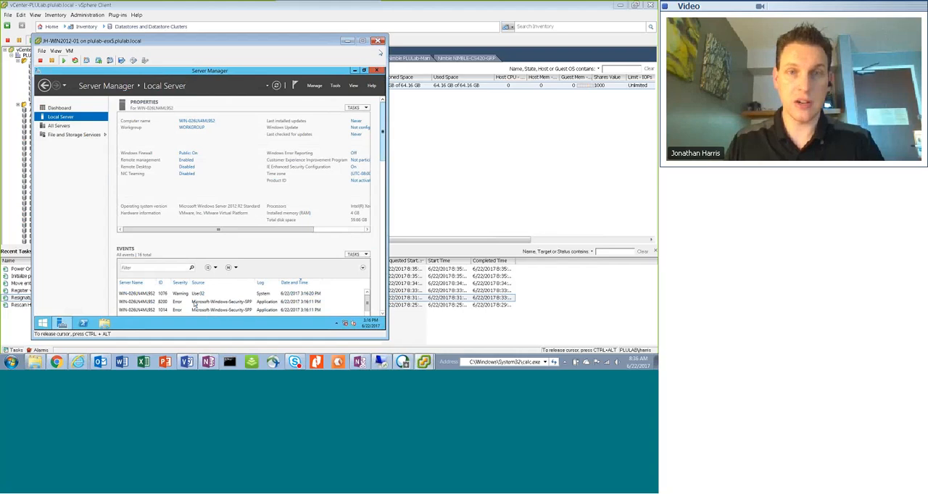
pyautogui.click(375, 70)
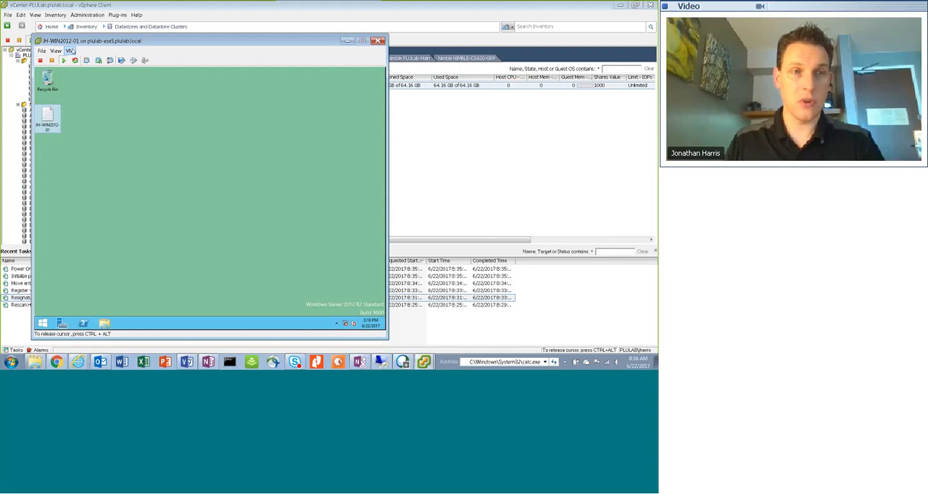
# Power off virtual machine JH-WIN2012-01 from its console and confirm the power-off
pyautogui.click(71, 51)
pyautogui.moveTo(90, 60)
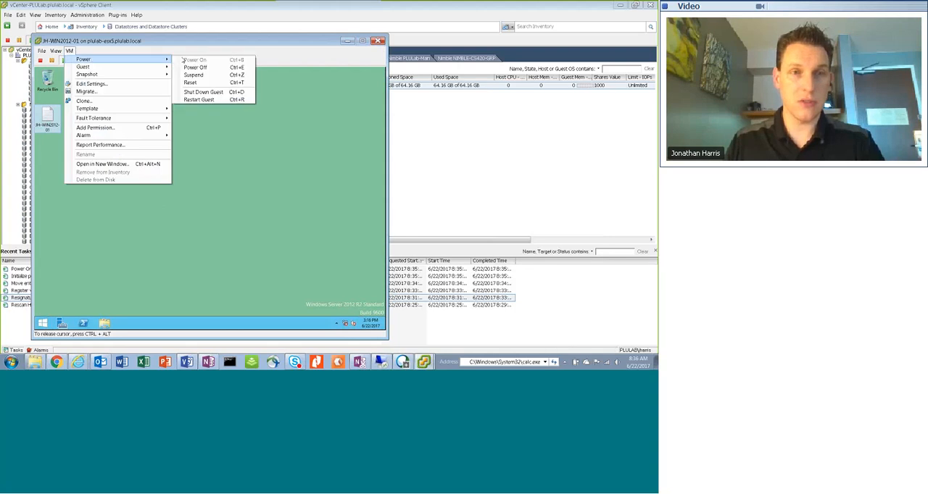
pyautogui.click(208, 67)
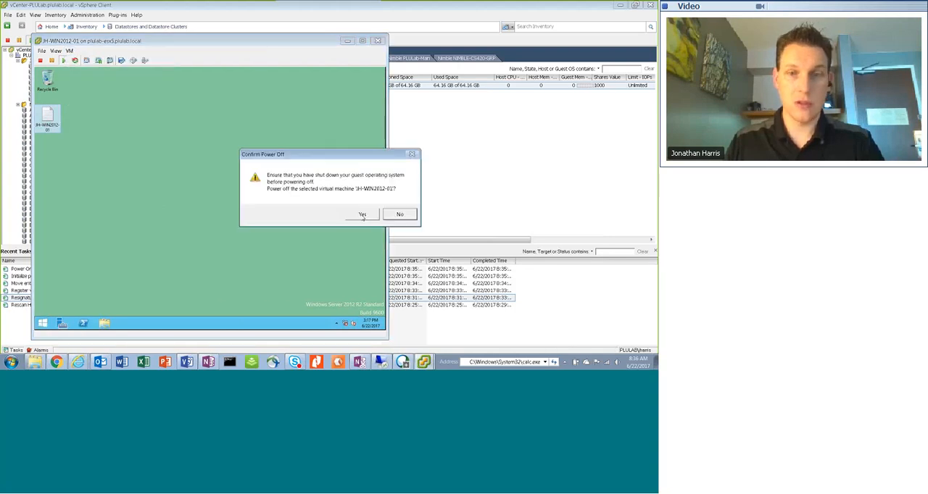
pyautogui.click(362, 214)
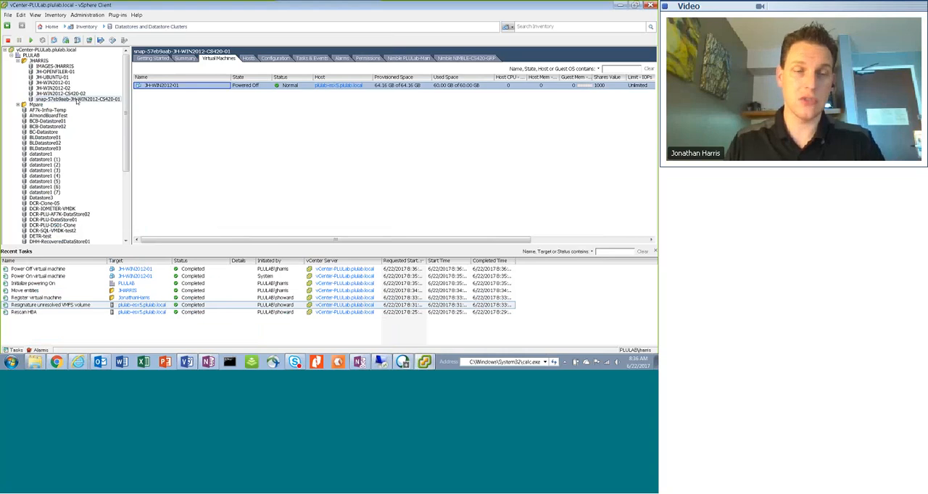
# Review step 10 of the Veeam Test in the OneNote recovery steps for the new datastore's name, size, pool and folder
pyautogui.click(208, 362)
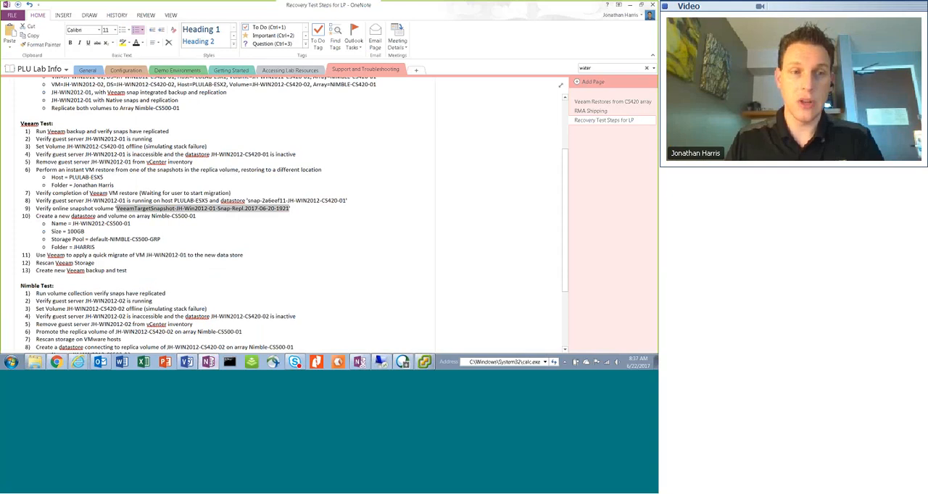
pyautogui.moveTo(197, 217); pyautogui.dragTo(37, 218)
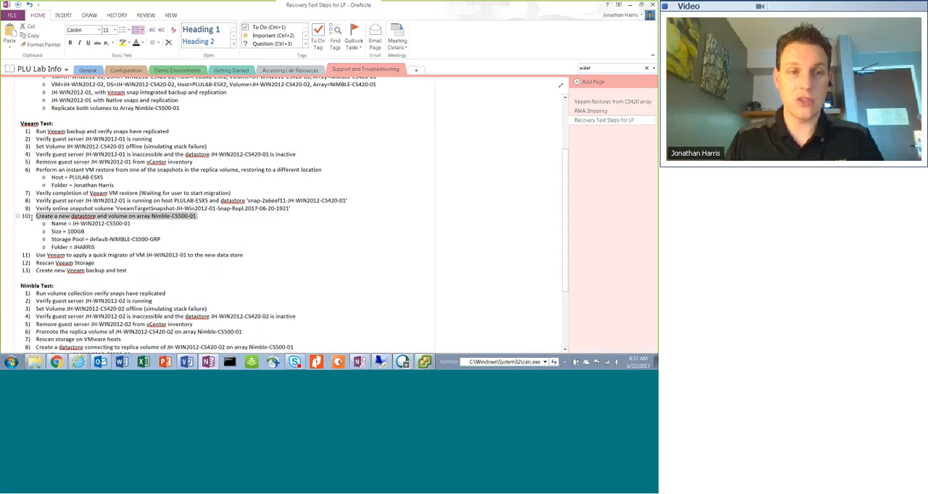
pyautogui.click(181, 220)
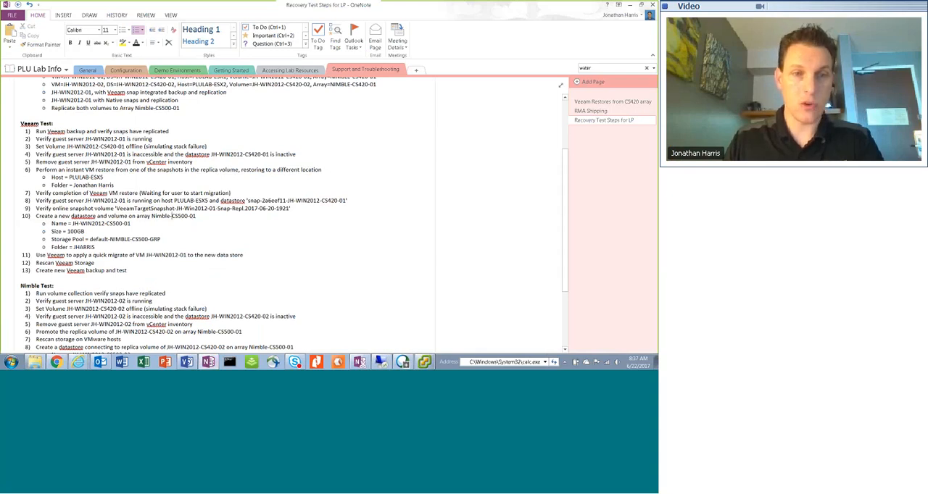
pyautogui.click(172, 216)
pyautogui.moveTo(172, 216)
pyautogui.mouseDown()
pyautogui.moveTo(171, 224)
pyautogui.moveTo(125, 229)
pyautogui.mouseUp()
pyautogui.click(173, 215)
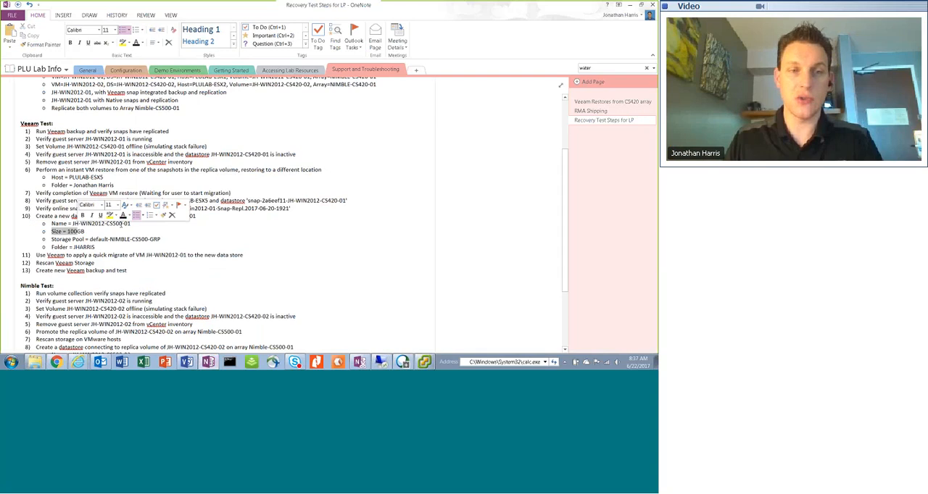
pyautogui.click(146, 230)
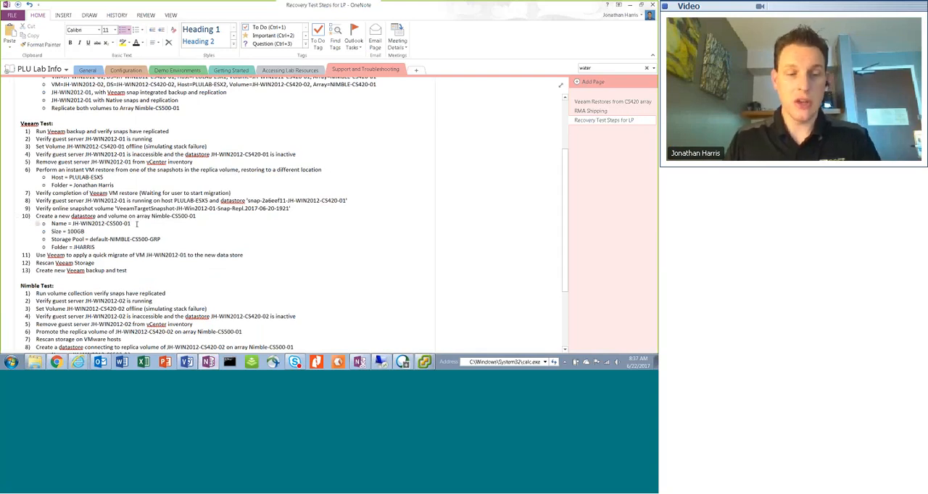
# In the vSphere Client, open the Nimble PLULab-Main datastores of datacenter PLULAB, accepting the security certificate, and start a new datastore
pyautogui.hotkey('alt', 'Tab')
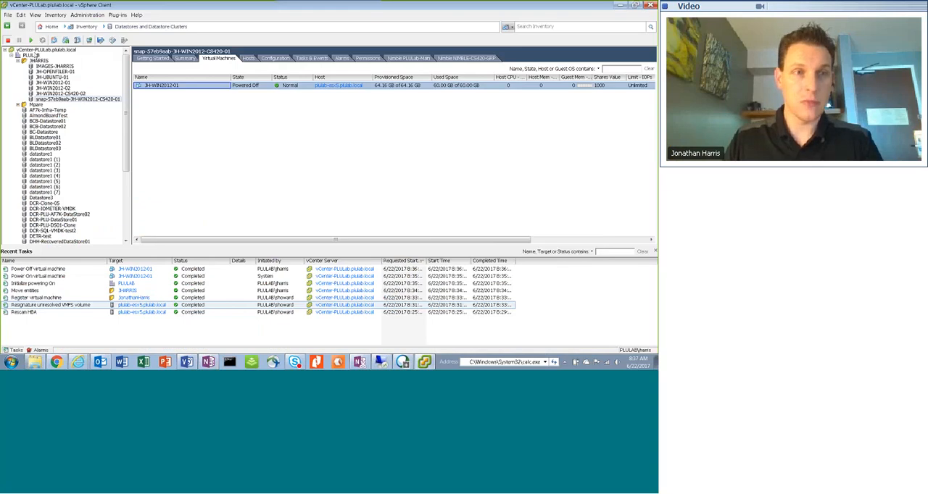
pyautogui.click(32, 55)
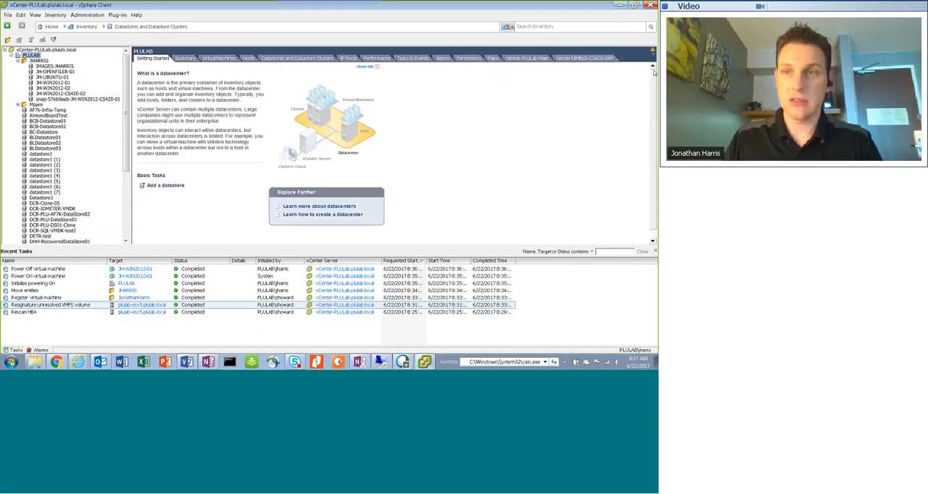
pyautogui.moveTo(596, 37); pyautogui.dragTo(596, 269)
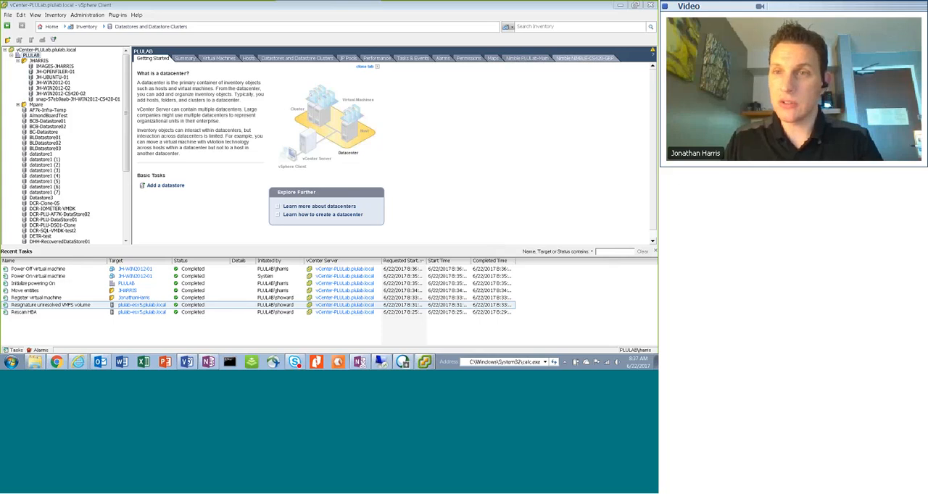
pyautogui.click(527, 58)
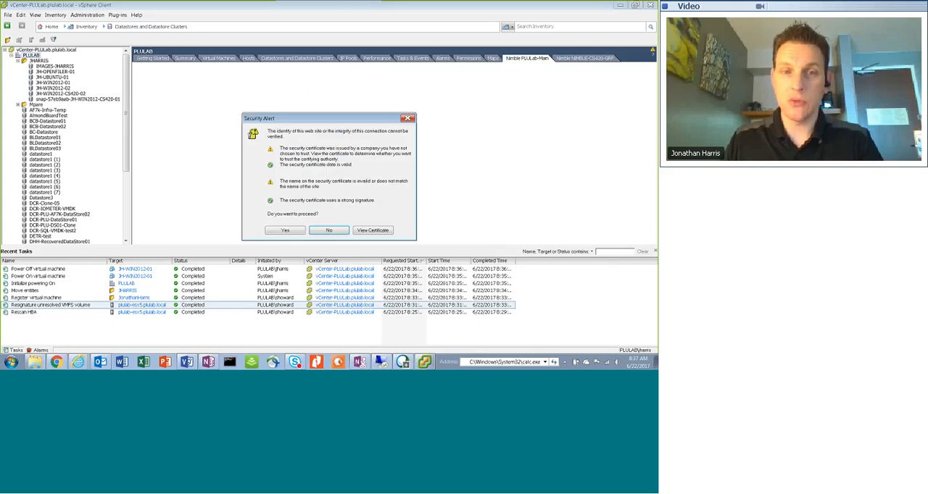
pyautogui.click(285, 231)
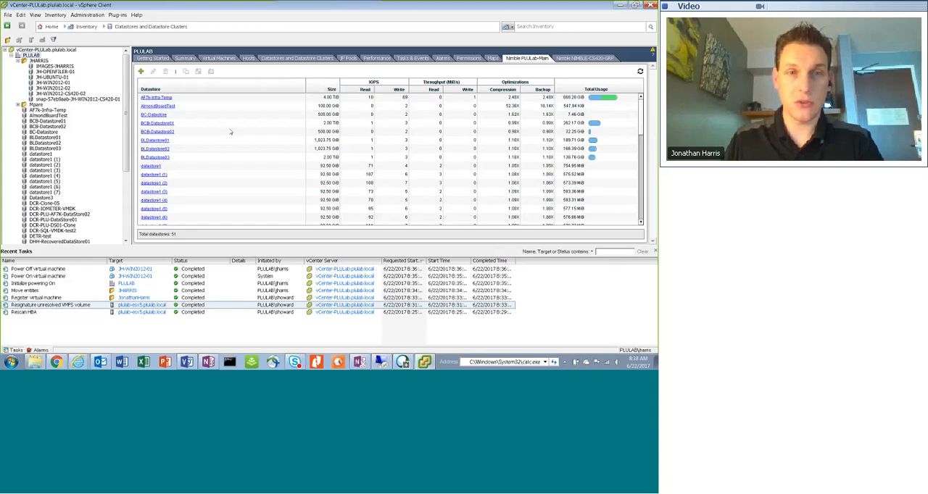
pyautogui.click(141, 71)
pyautogui.click(369, 95)
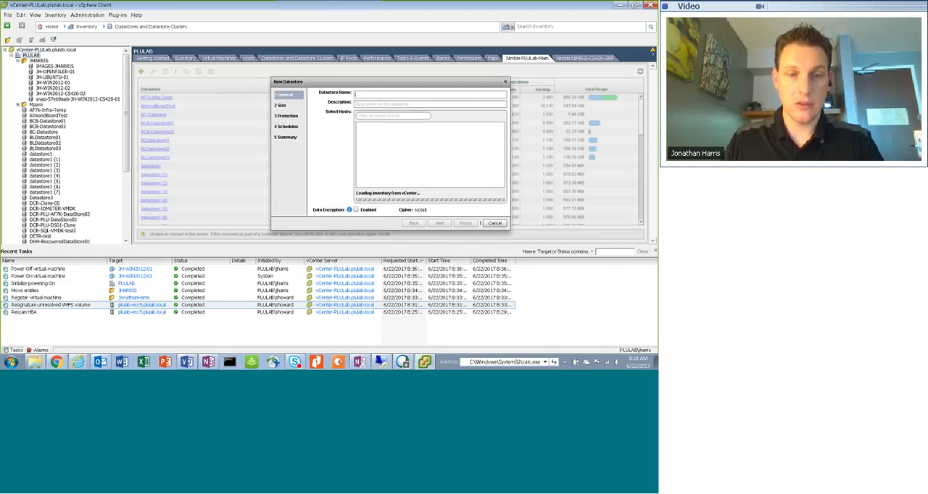
# Copy the name JH-WIN2012-CS500-01 from the OneNote test steps and use it as the new datastore's name
pyautogui.hotkey('alt', 'Tab')
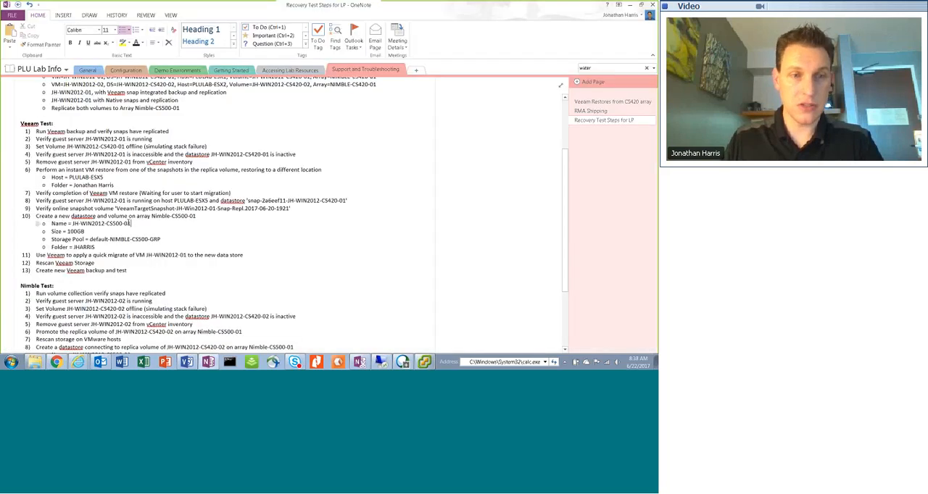
pyautogui.moveTo(131, 223); pyautogui.dragTo(71, 224)
pyautogui.hotkey('ctrl', 'c')
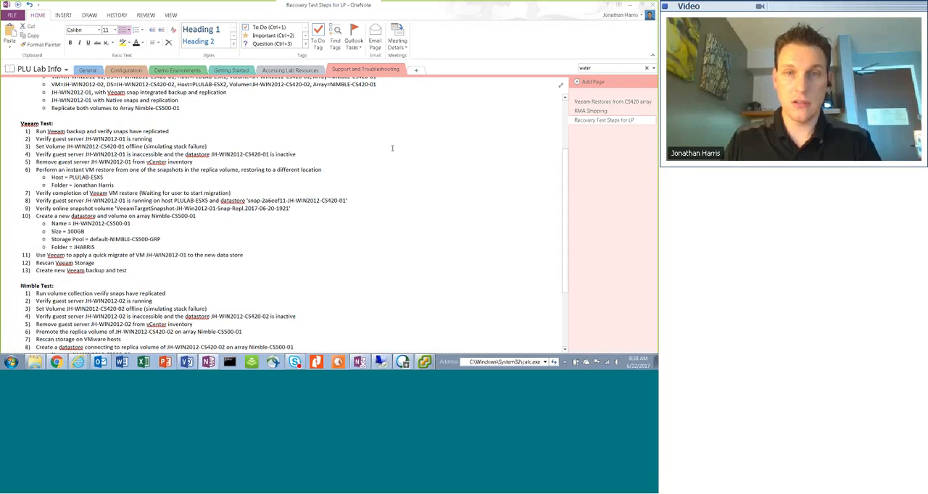
pyautogui.click(404, 361)
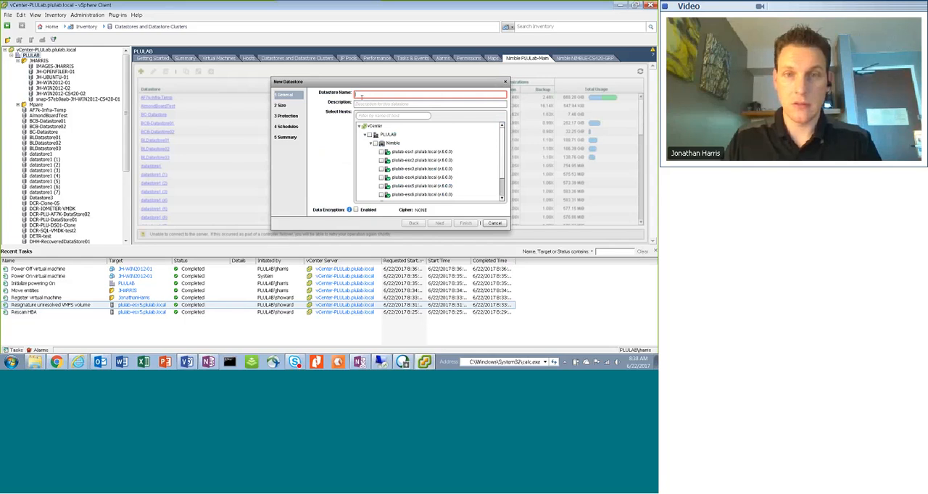
pyautogui.hotkey('ctrl', 'v')
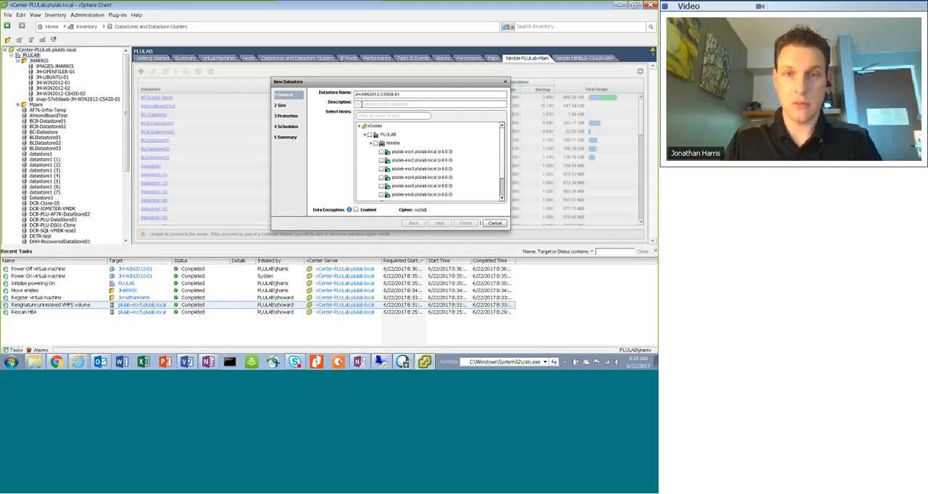
# Enter the new datastore's description: the owner's short user name followed by "Test Restore of JH-Win2012-01"
pyautogui.click(398, 103)
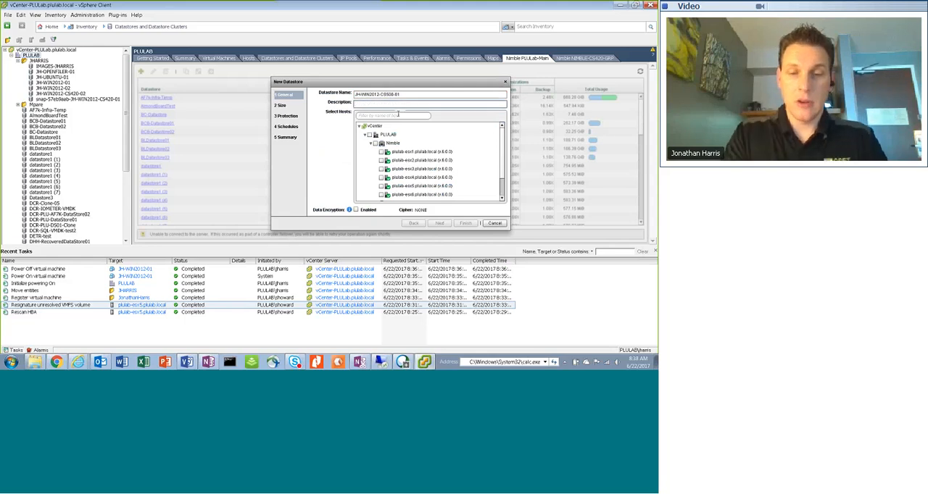
pyautogui.write('JH-W')
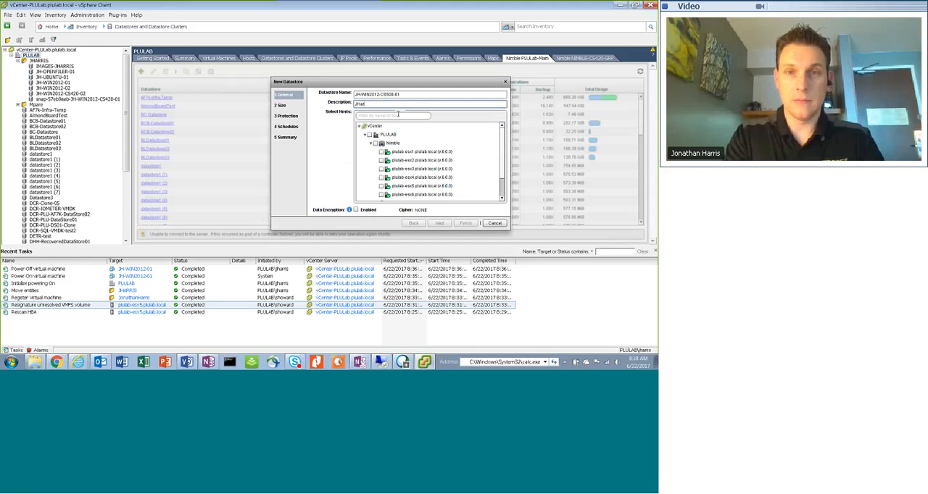
pyautogui.write('ris Tes')
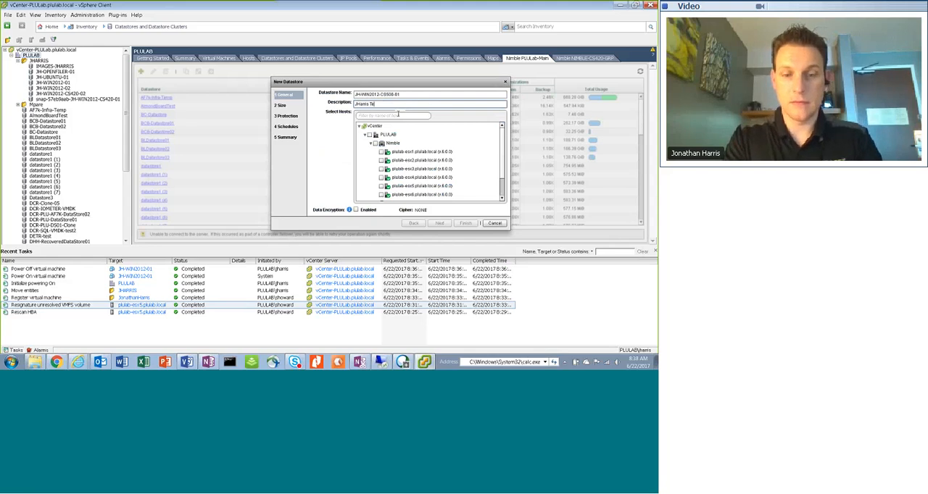
pyautogui.write('t Restore')
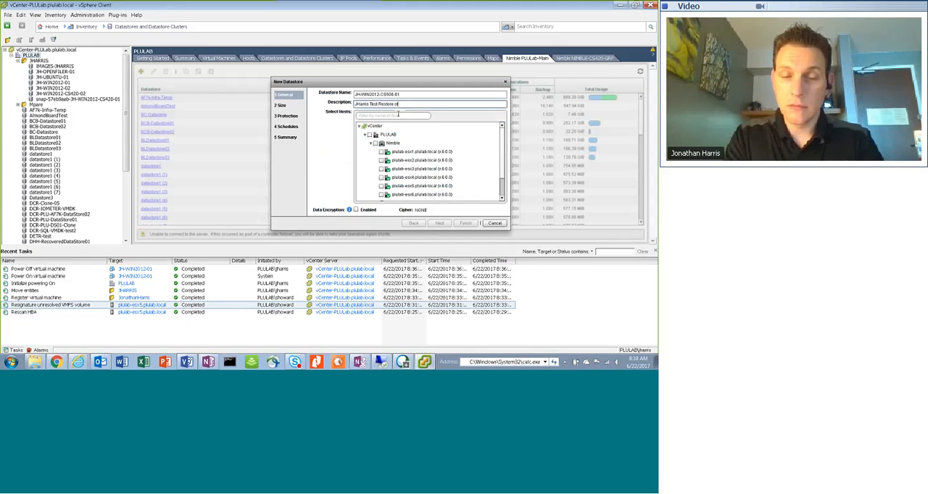
pyautogui.write(' of')
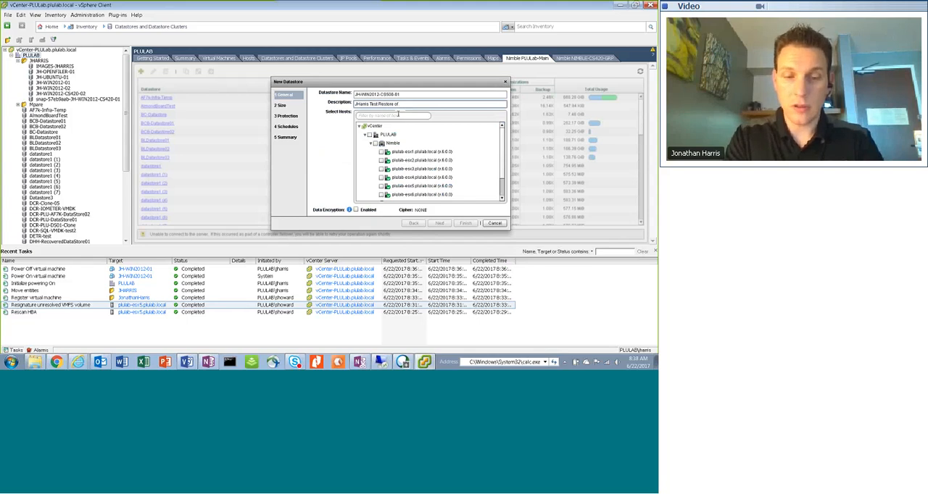
pyautogui.write(' JH')
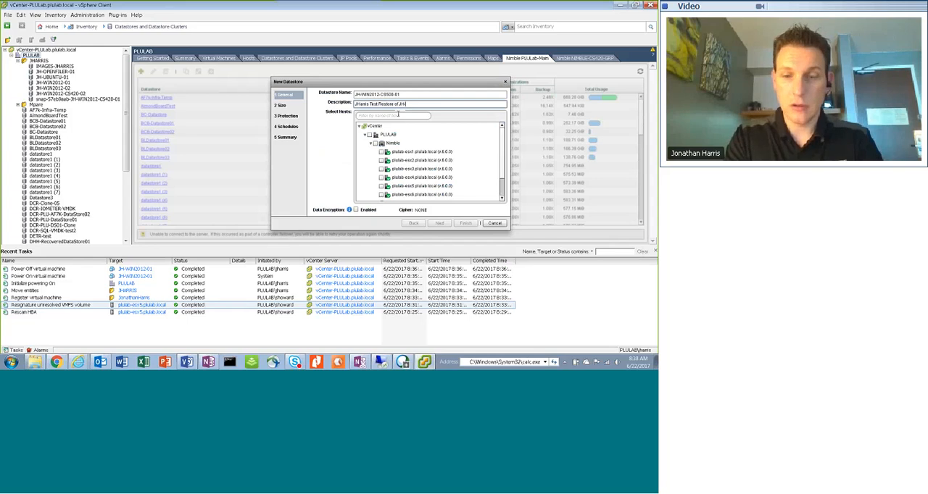
pyautogui.write('-Win2012-01')
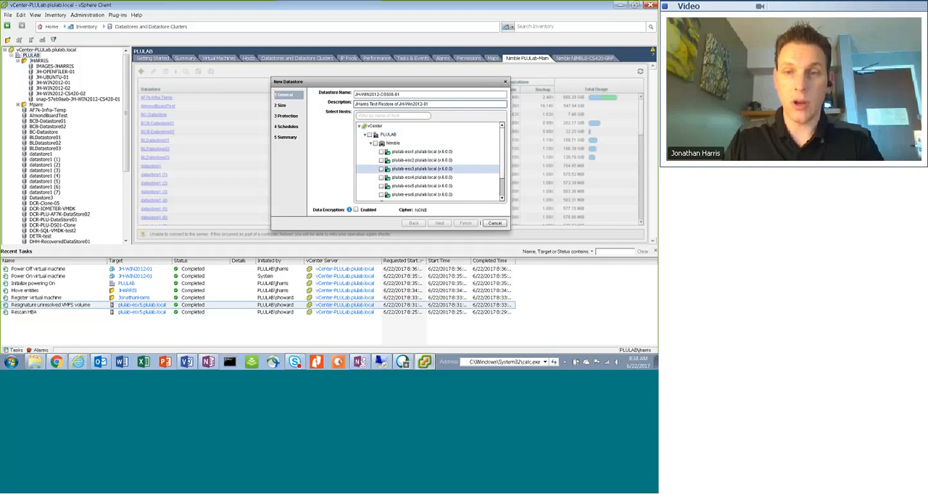
# Select all hosts of the Nimble cluster under PLULAB for the new datastore and continue to its size settings
pyautogui.scroll(-1, 376, 142)
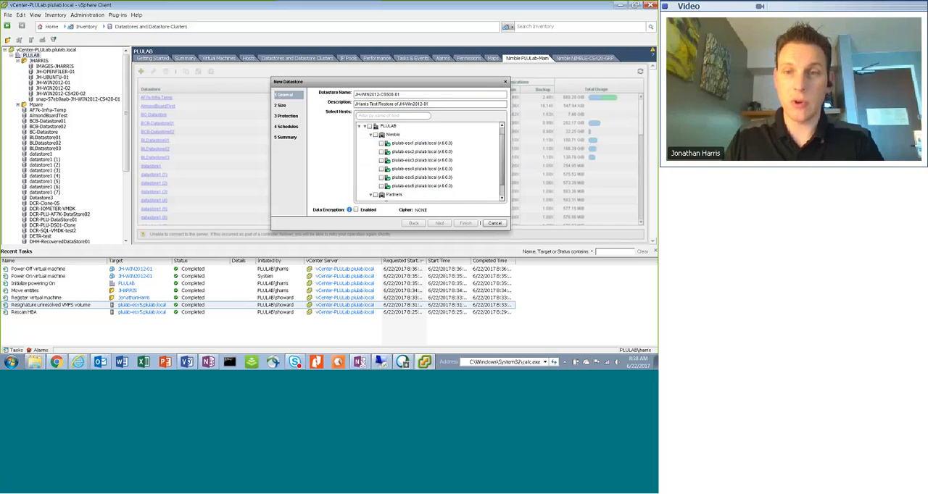
pyautogui.click(375, 136)
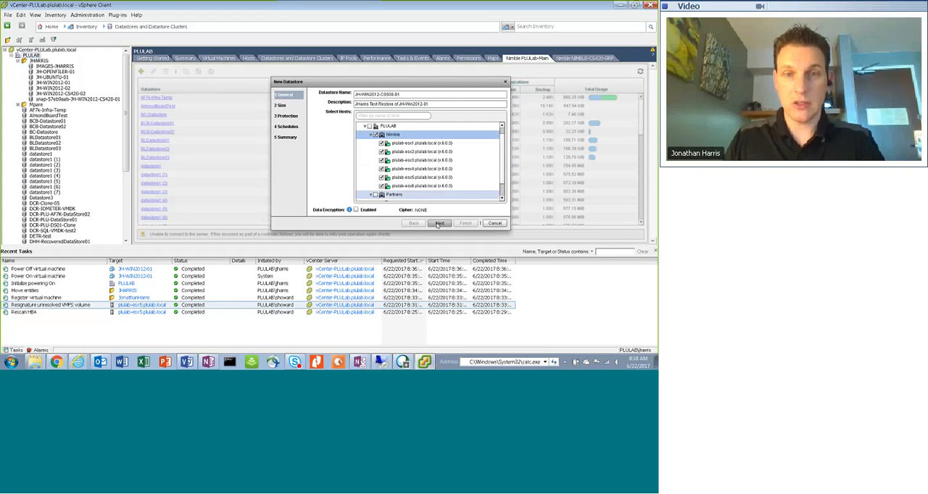
pyautogui.click(440, 223)
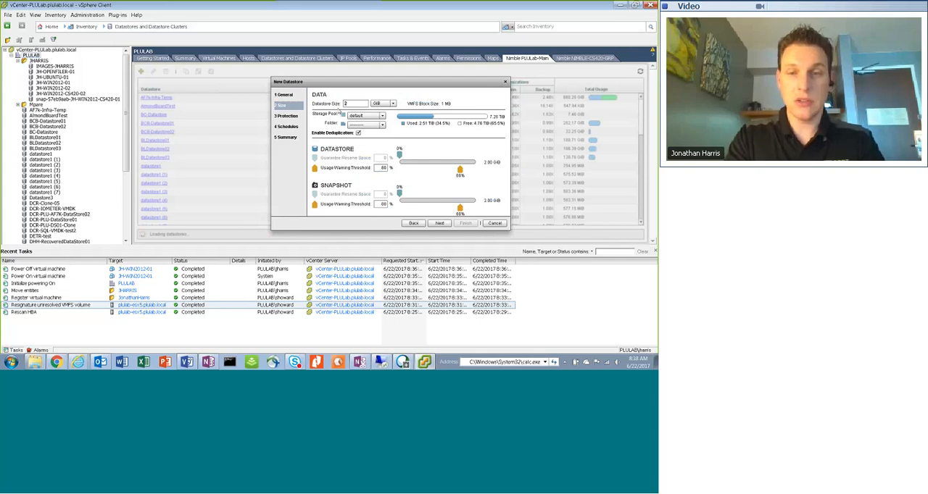
# Set the datastore size to 100 GiB, choose the default-NIMBLE-CS storage pool and the owner's personal folder, and continue
pyautogui.write('100')
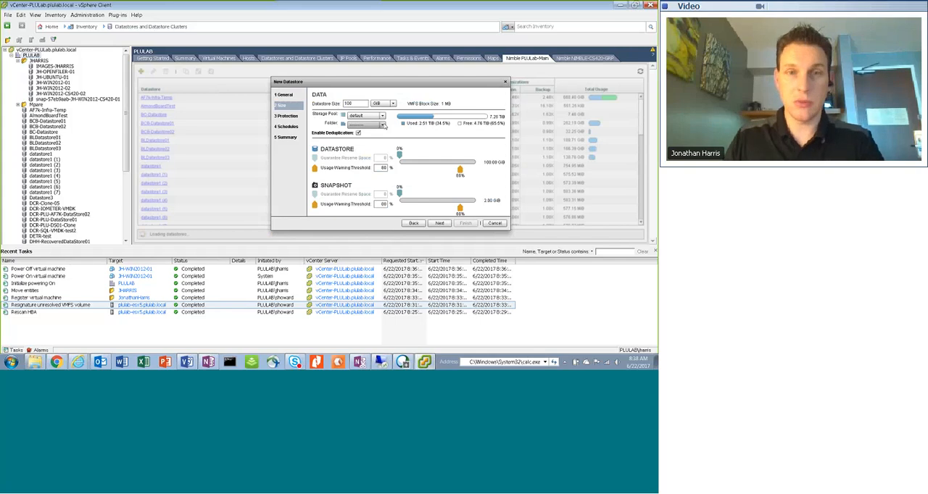
pyautogui.click(382, 116)
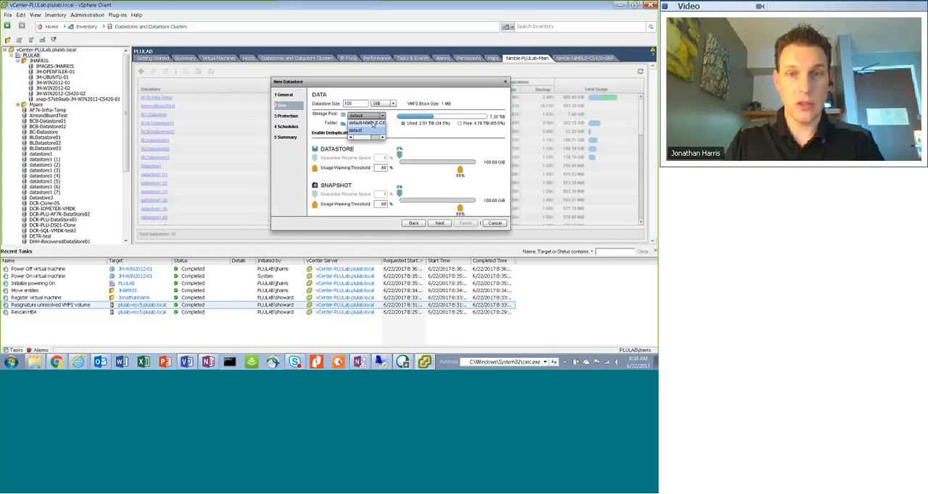
pyautogui.click(373, 124)
pyautogui.click(382, 116)
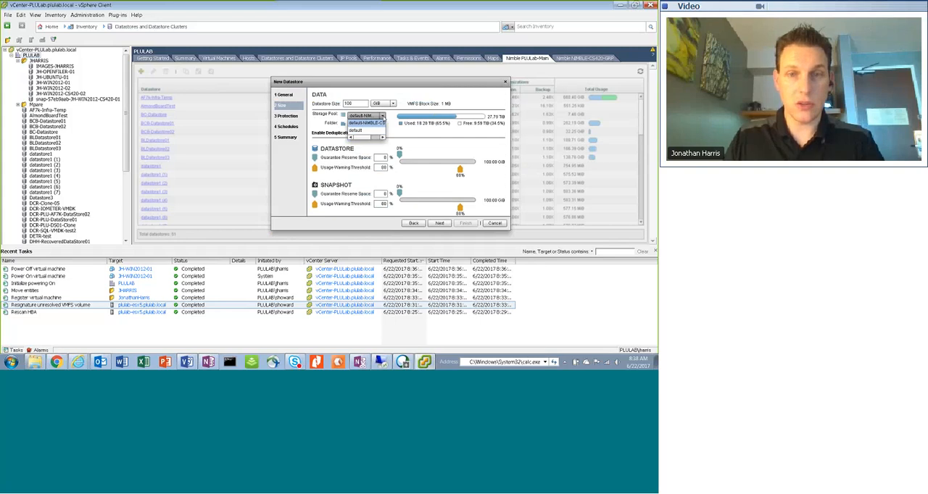
pyautogui.click(366, 123)
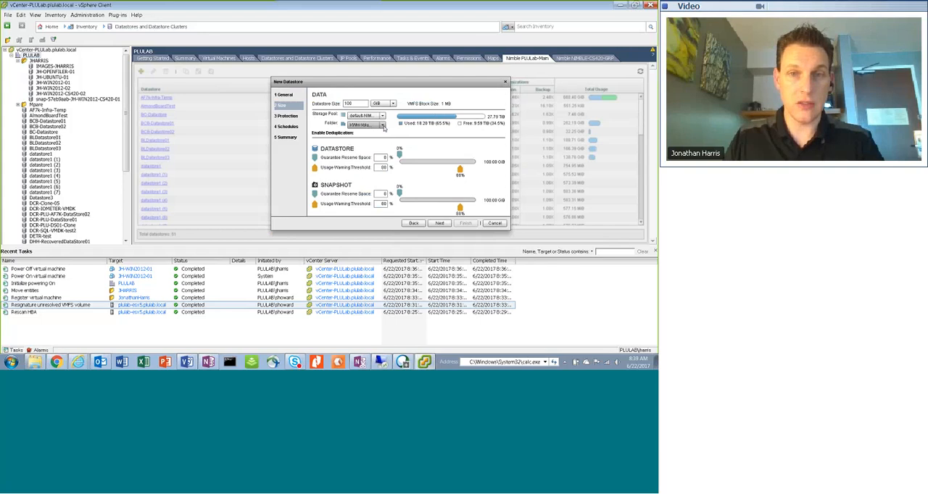
pyautogui.click(382, 125)
pyautogui.click(367, 157)
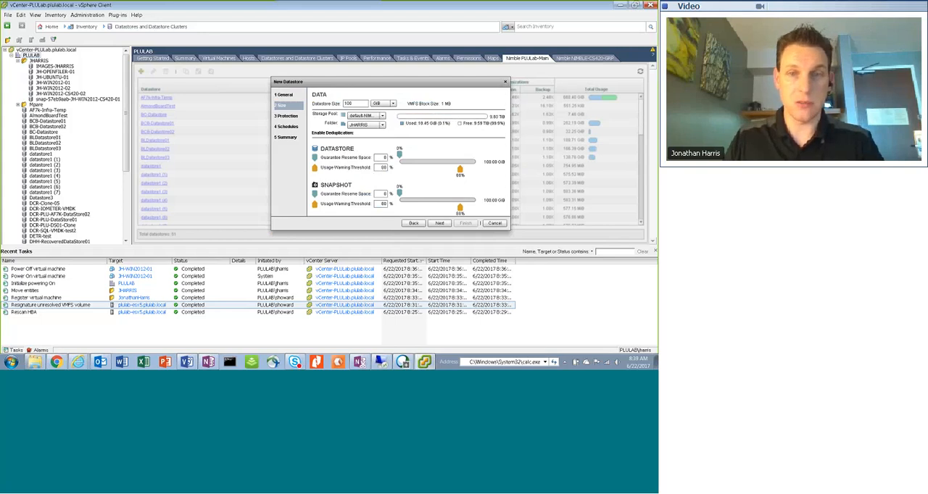
pyautogui.click(445, 224)
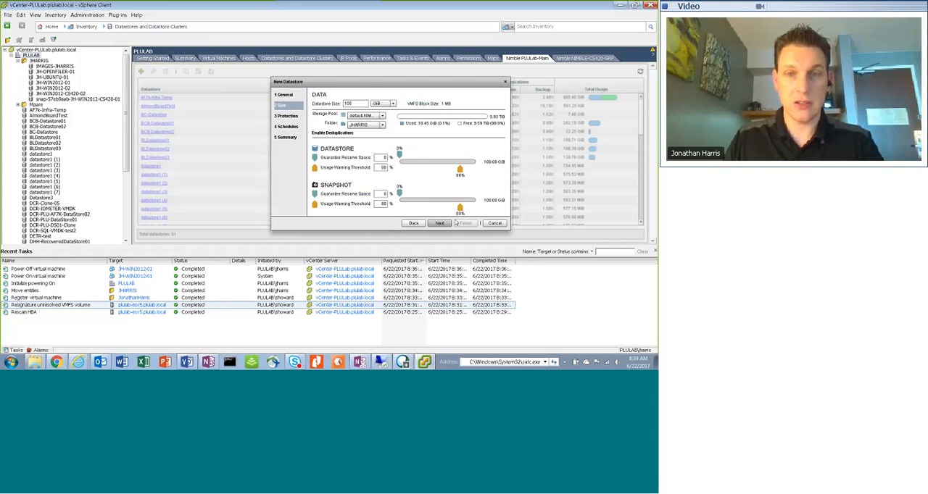
# Set the datastore's protection to None and continue past the schedules to the summary
pyautogui.click(312, 106)
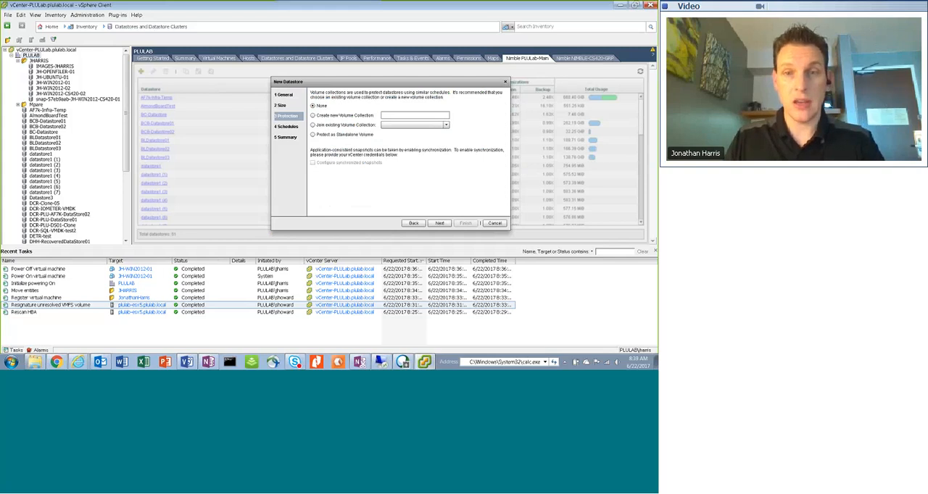
pyautogui.click(439, 224)
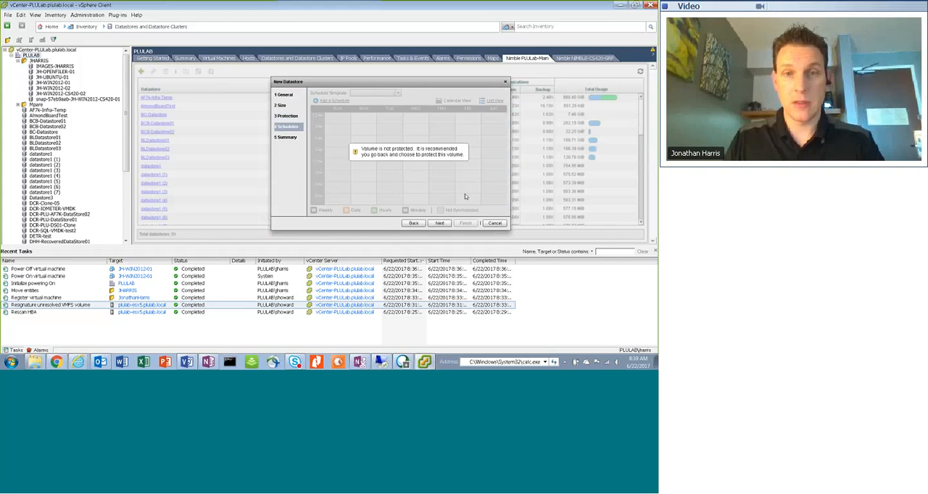
pyautogui.click(439, 223)
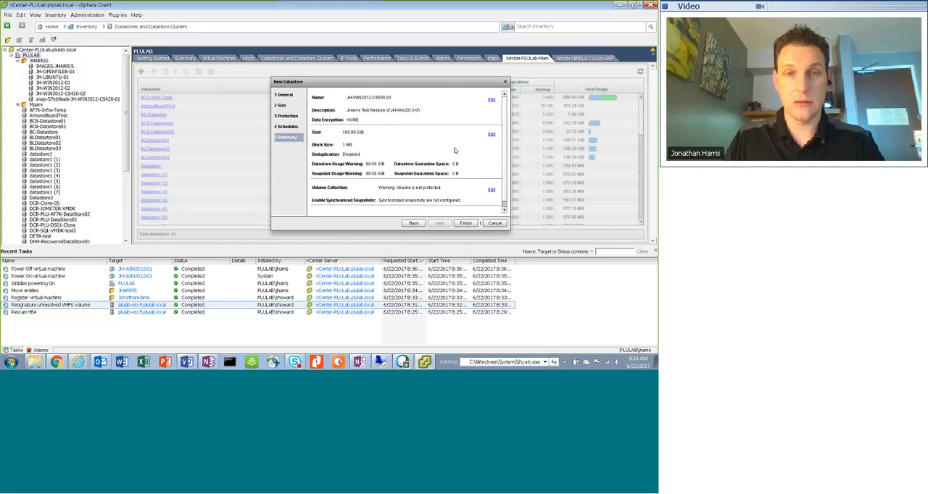
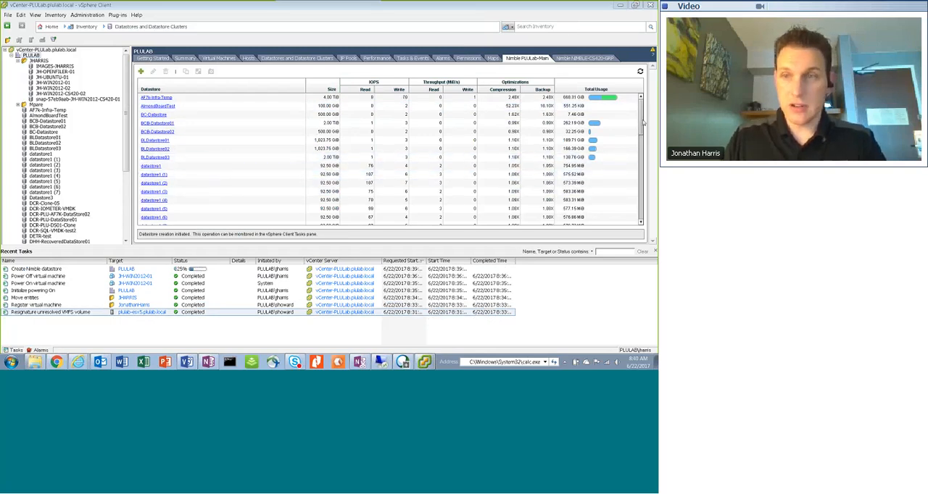
# Look through the Nimble PLULab-Main datastore list for the datastore being created
pyautogui.moveTo(642, 123); pyautogui.dragTo(647, 181)
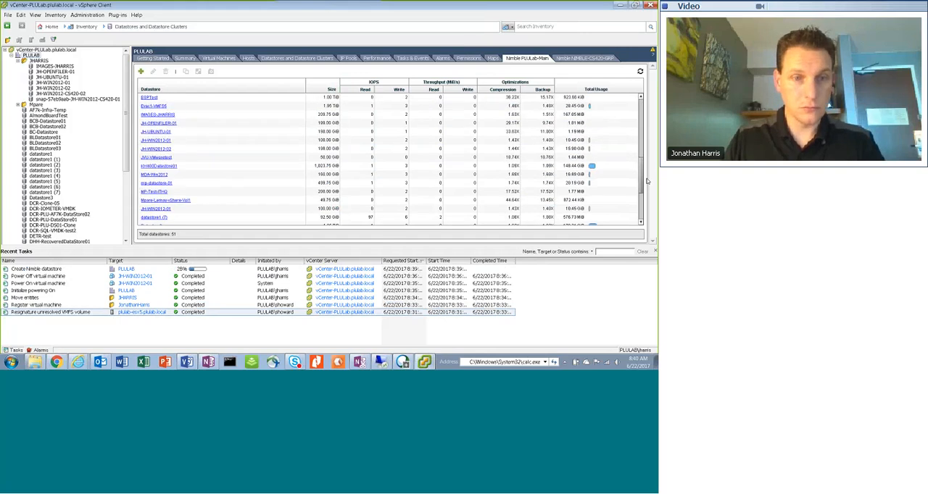
pyautogui.moveTo(647, 181); pyautogui.dragTo(648, 220)
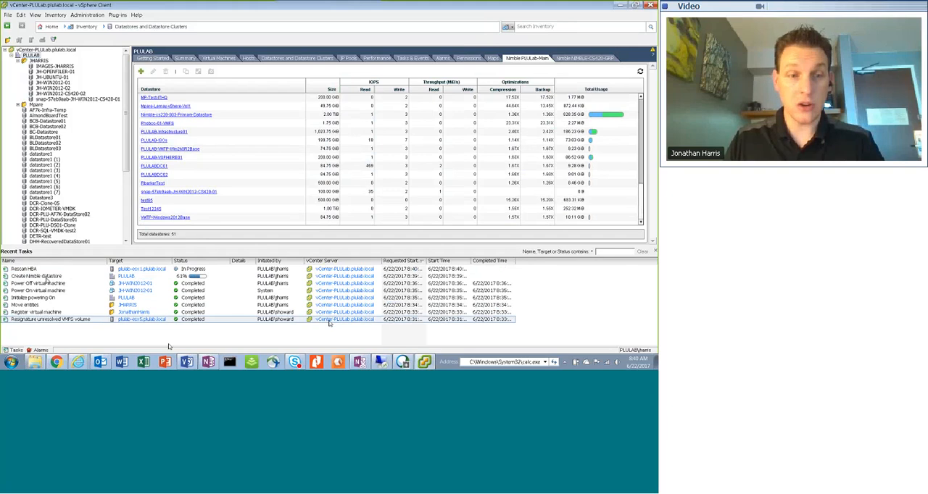
# Try to open the volumes overview of the Nimble console at 10.1.1.16 in Internet Explorer, reload it, and return to the vSphere Client
pyautogui.click(78, 361)
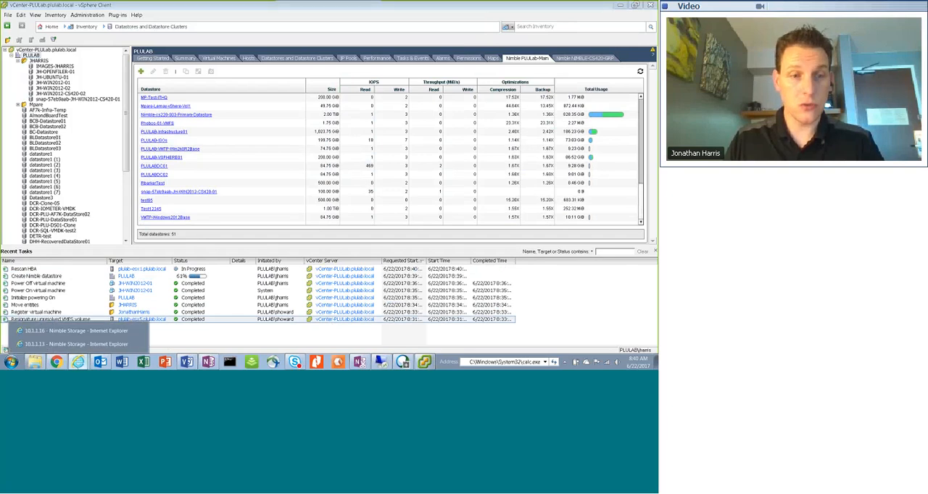
pyautogui.click(72, 331)
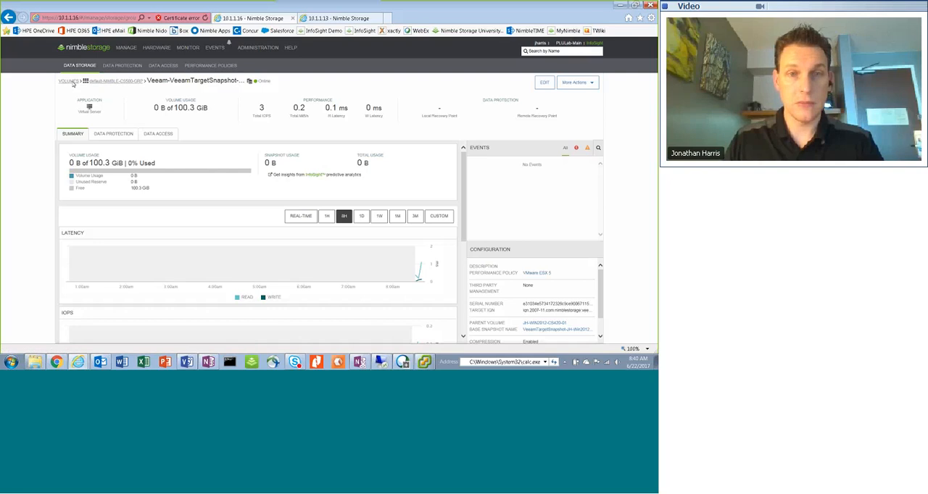
pyautogui.click(73, 84)
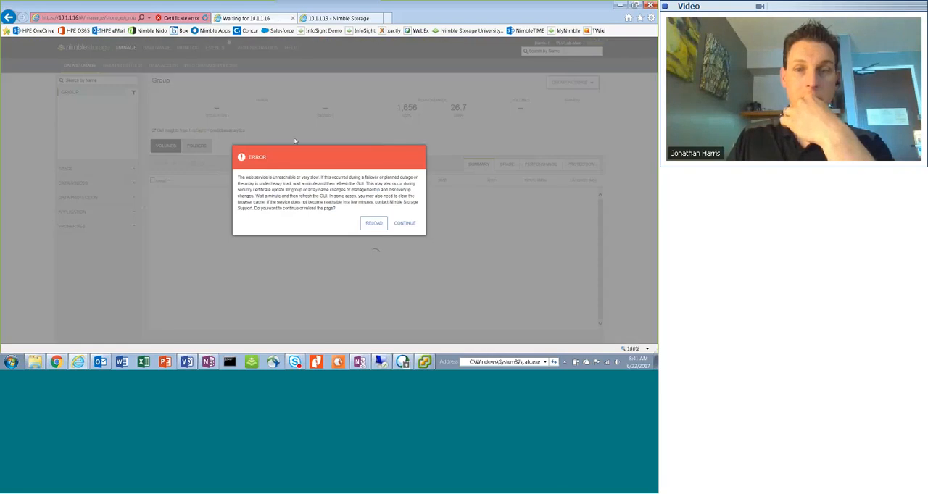
pyautogui.click(373, 224)
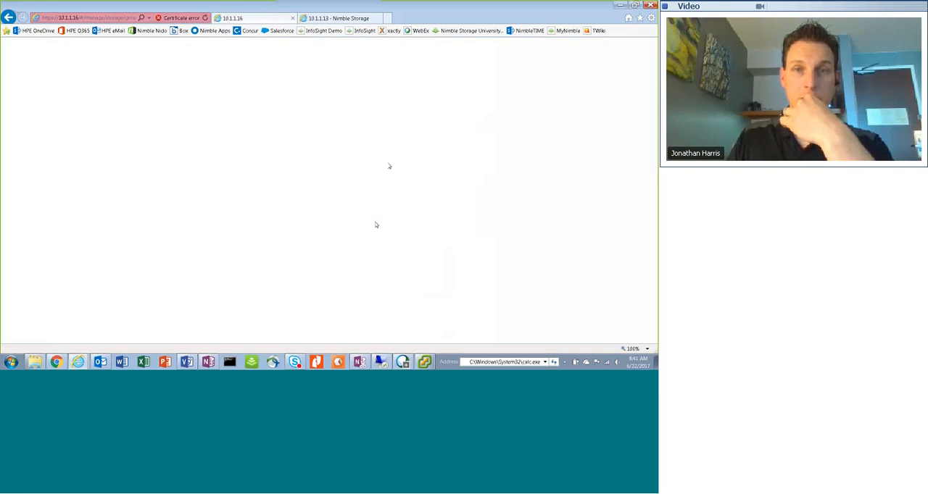
pyautogui.click(337, 20)
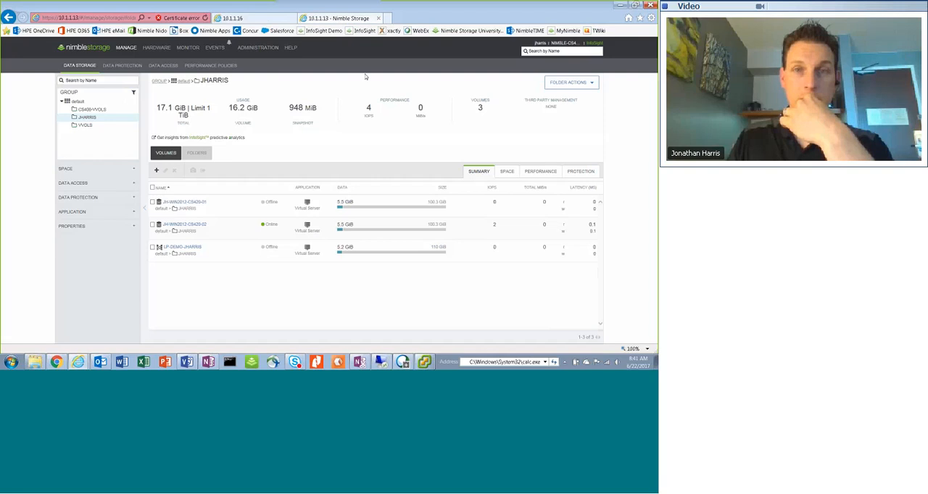
pyautogui.click(275, 20)
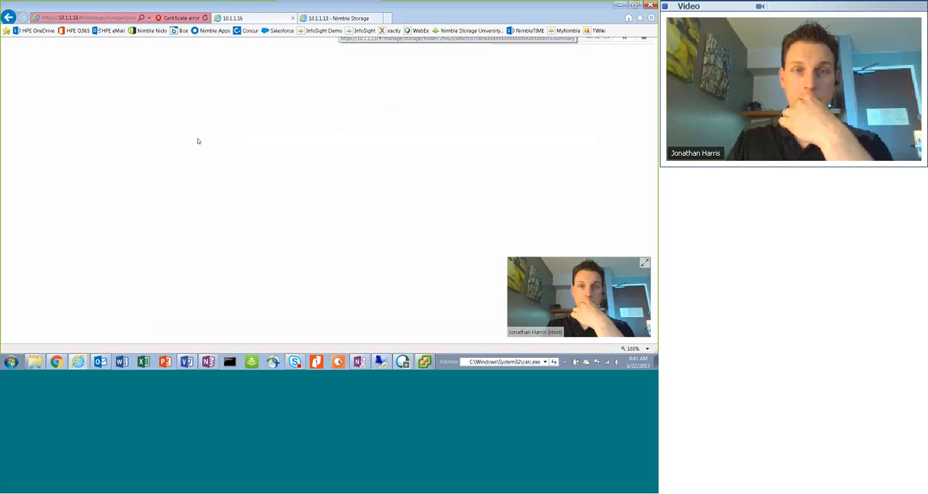
pyautogui.click(206, 18)
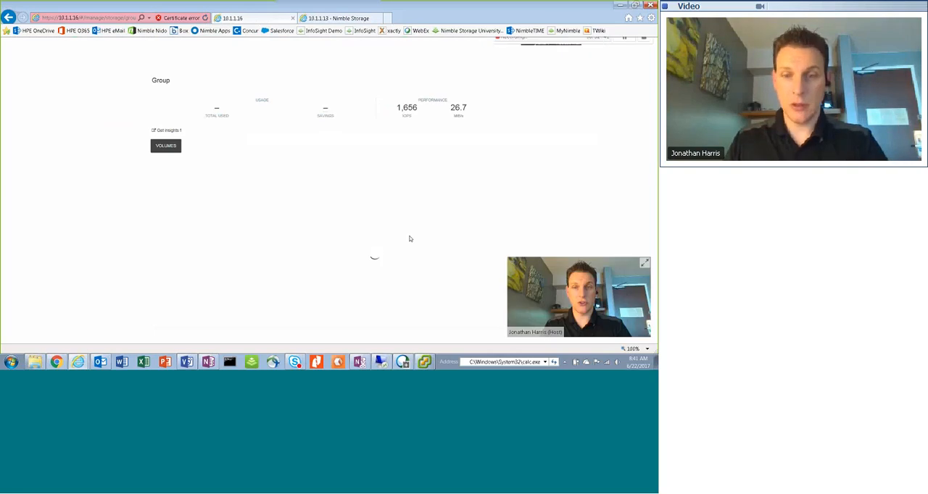
pyautogui.click(426, 363)
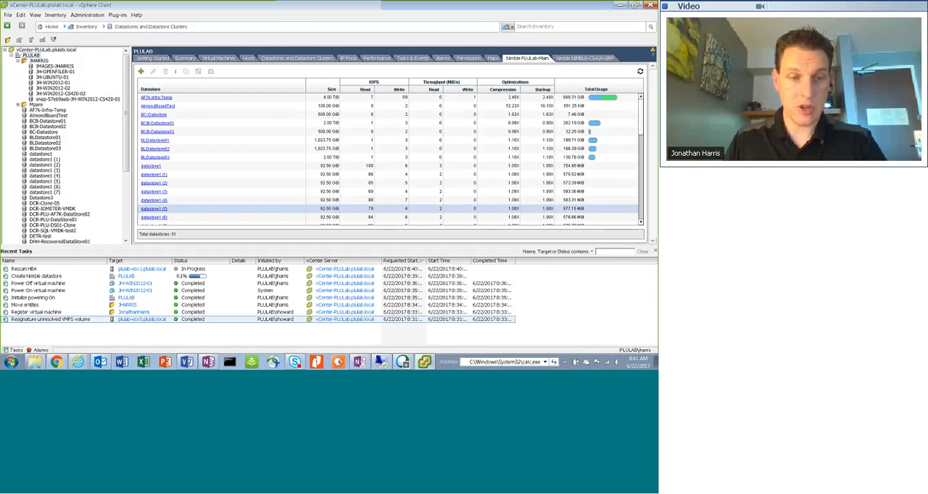
# Switch to Internet Explorer, reload the Nimble console at 10.1.1.13 and close the 10.1.1.16 tab
pyautogui.moveTo(77, 362)
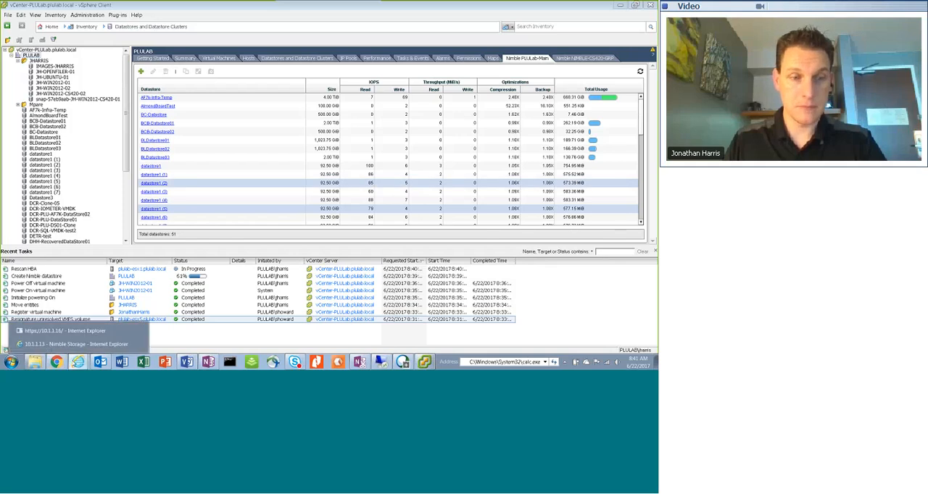
pyautogui.click(77, 344)
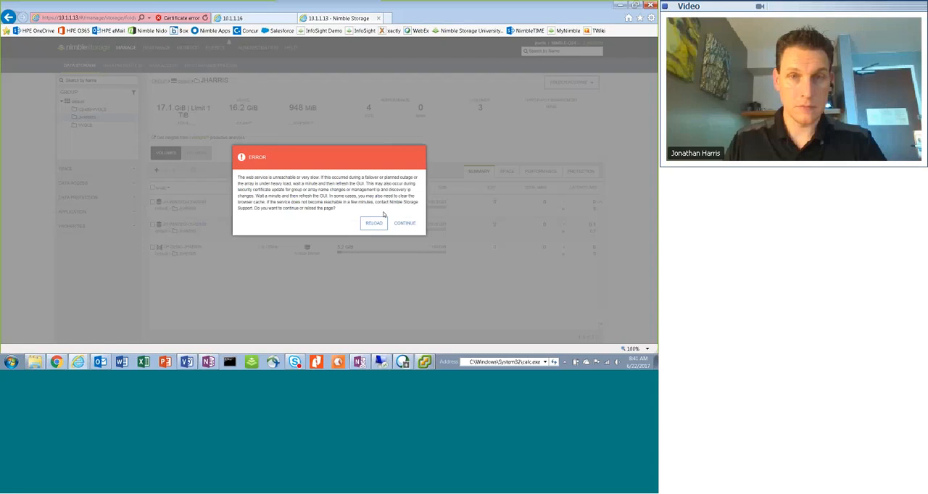
pyautogui.click(373, 223)
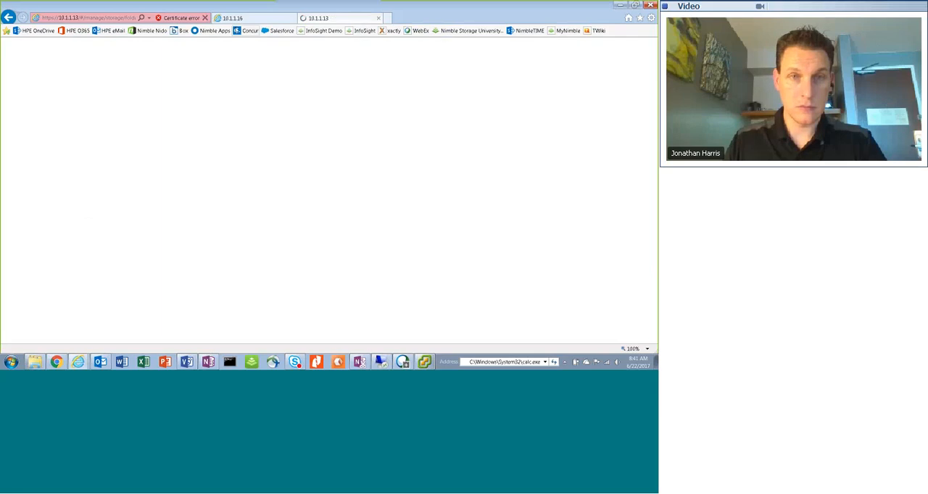
pyautogui.click(245, 18)
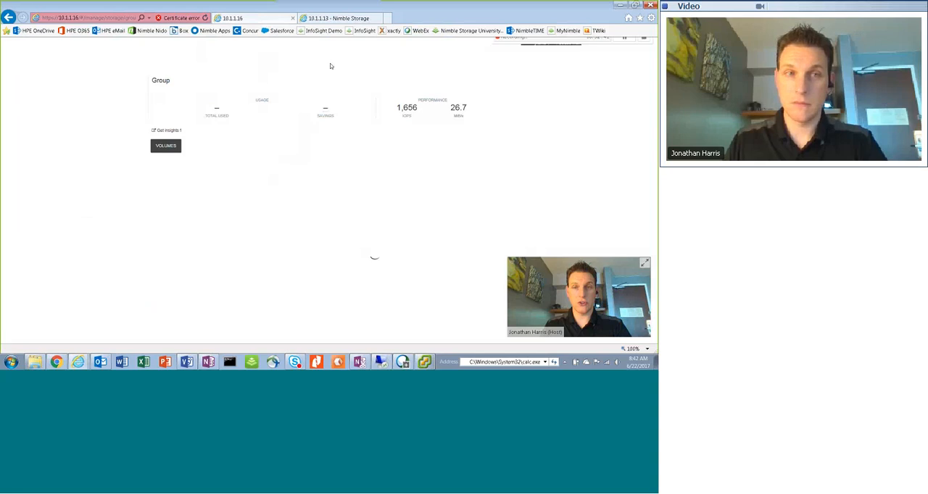
pyautogui.click(293, 20)
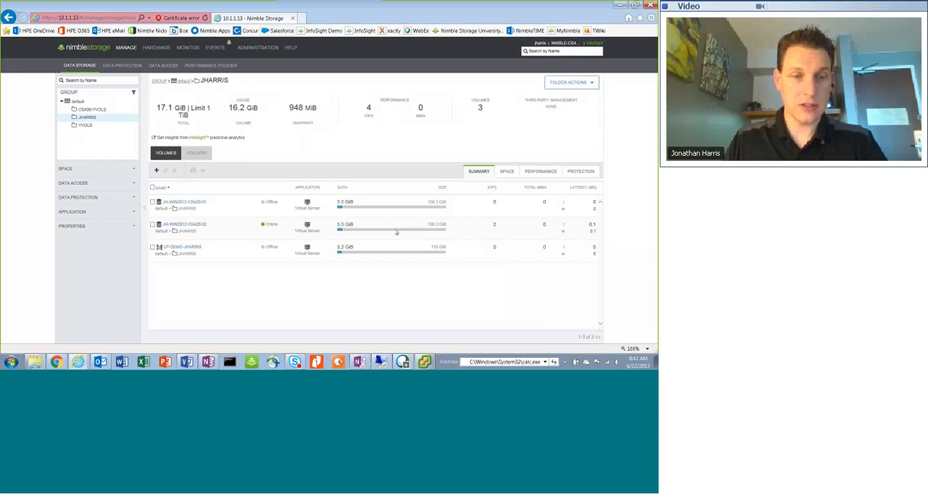
# Open the 10.1.1.16 Nimble login link from OneNote's Resource IP List page and proceed past the browser's certificate warnings
pyautogui.hotkey('alt', 'Tab')
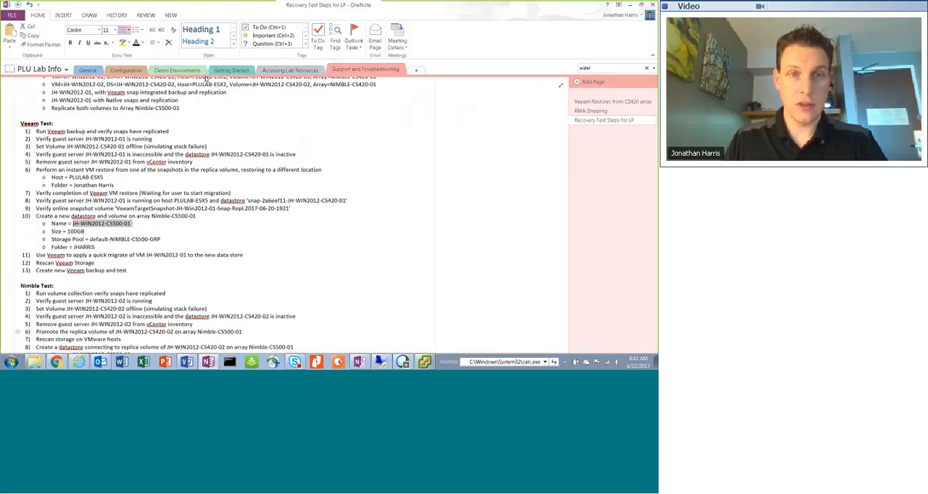
pyautogui.click(279, 71)
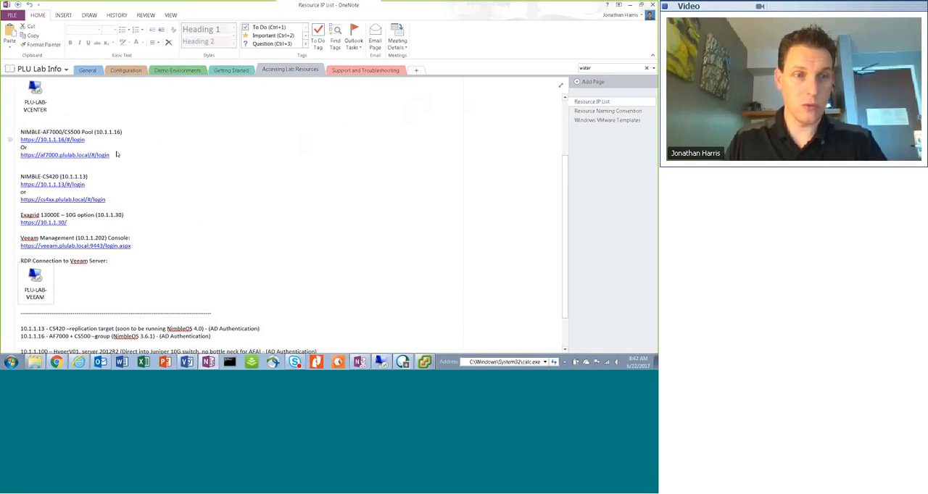
pyautogui.hotkey('alt', 'Tab')
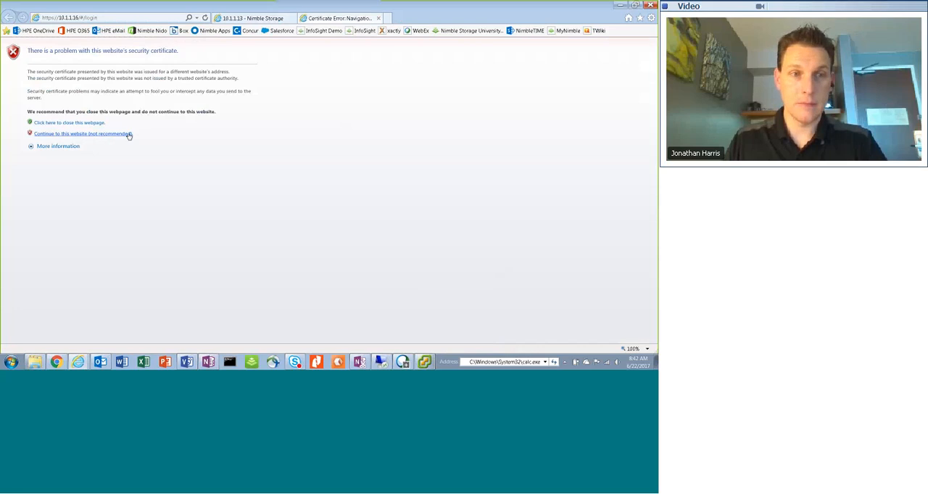
pyautogui.click(129, 134)
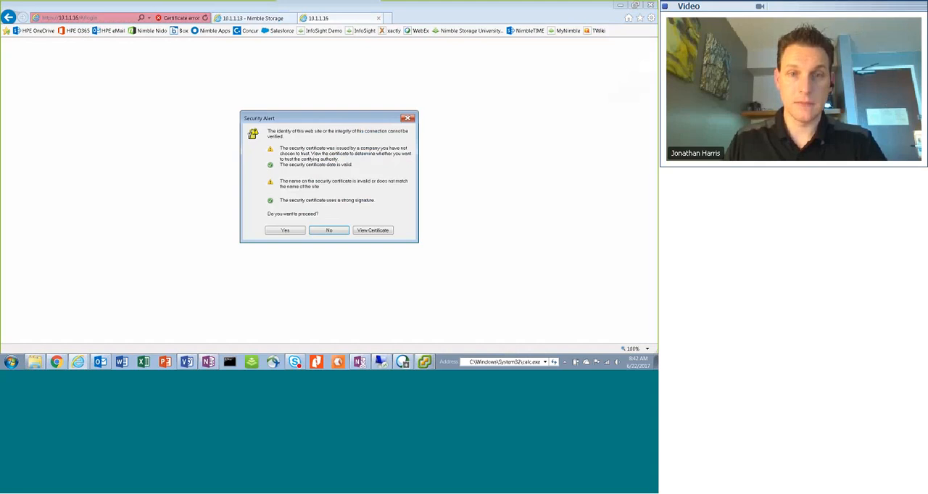
pyautogui.click(275, 233)
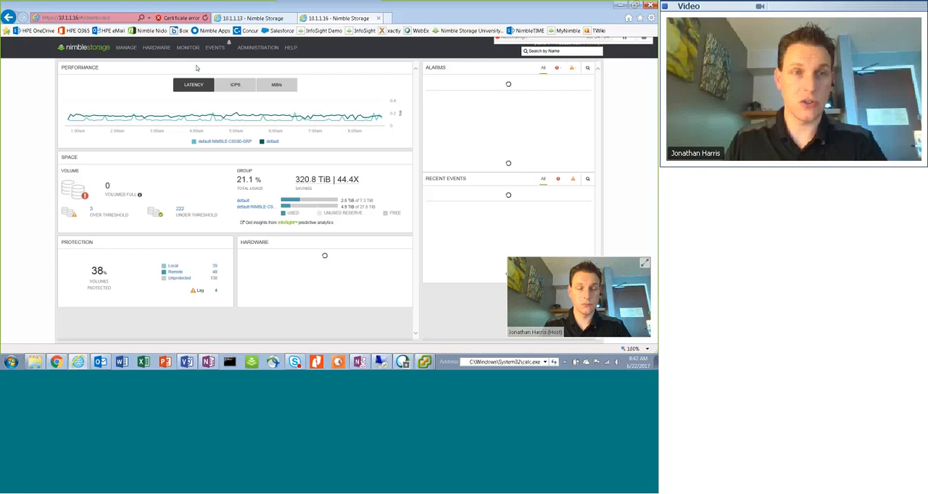
# Show the volumes in the owner's personal folder under the default-NIMBLE-CS500-GRP pool on the 10.1.1.16 array
pyautogui.click(130, 51)
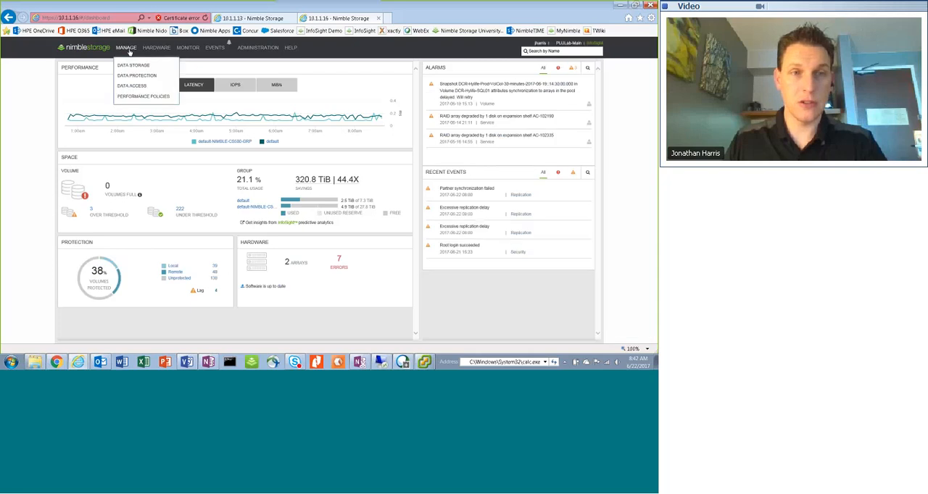
pyautogui.click(135, 67)
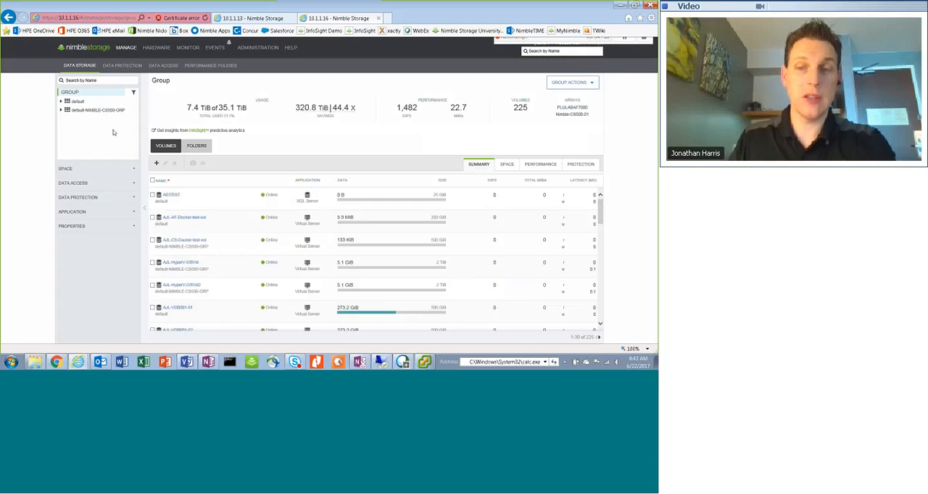
pyautogui.click(62, 110)
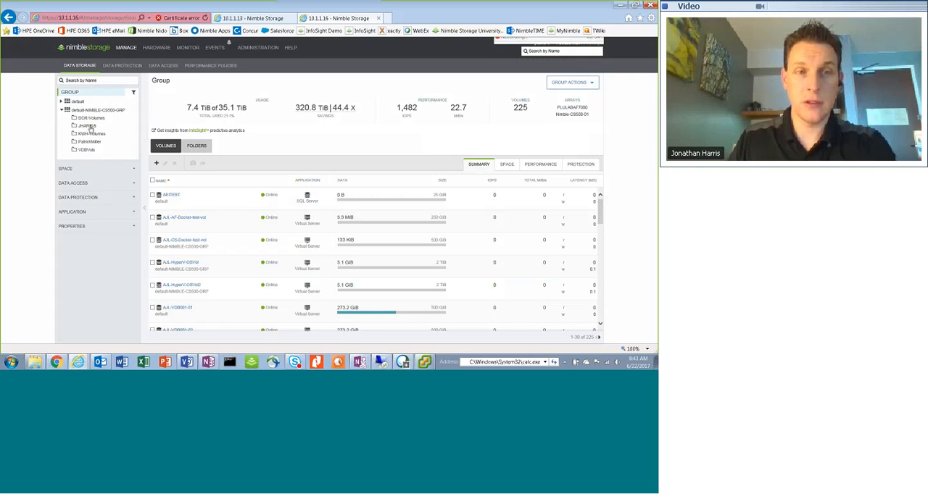
pyautogui.click(88, 127)
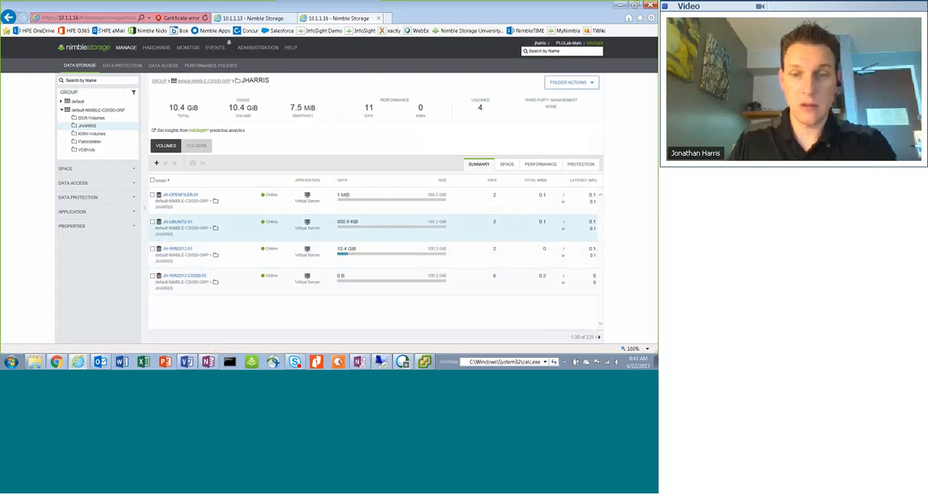
# Switch to the vSphere Client, locate the datastore JH-WIN2012-CS500-01 and move it into the owner's personal folder under PLULAB
pyautogui.hotkey('alt', 'Tab')
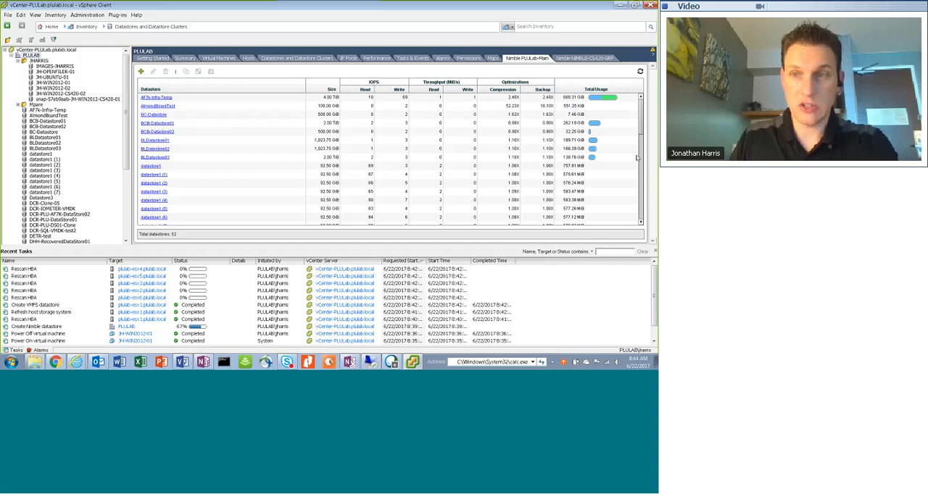
pyautogui.moveTo(643, 129); pyautogui.dragTo(642, 176)
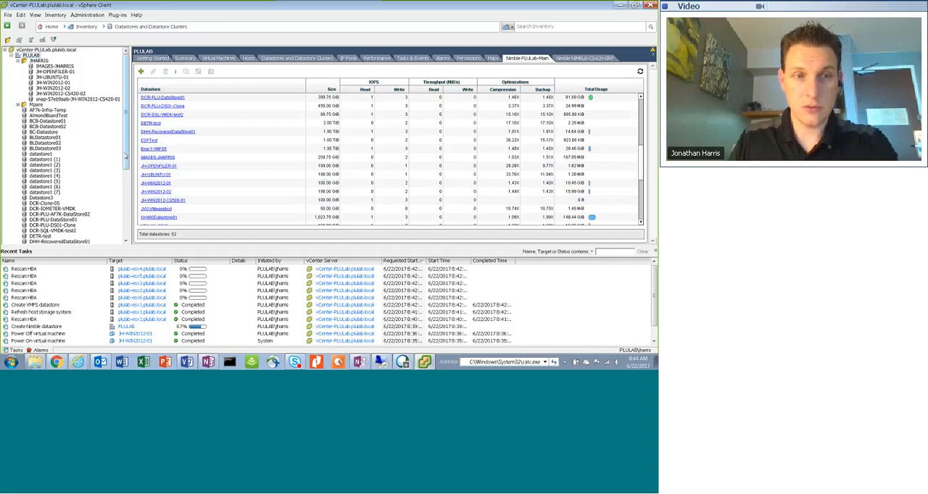
pyautogui.scroll(-6, 116, 215)
pyautogui.scroll(-1, 116, 221)
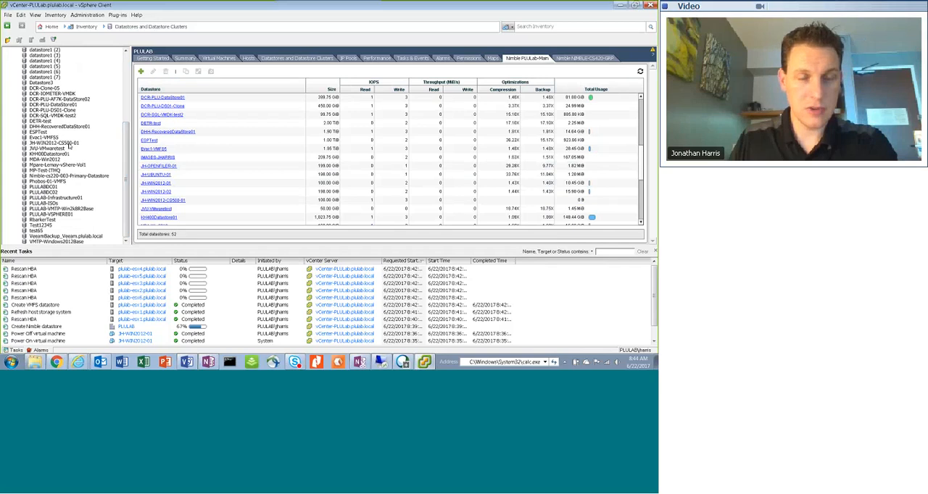
pyautogui.click(69, 144)
pyautogui.scroll(3, 122, 139)
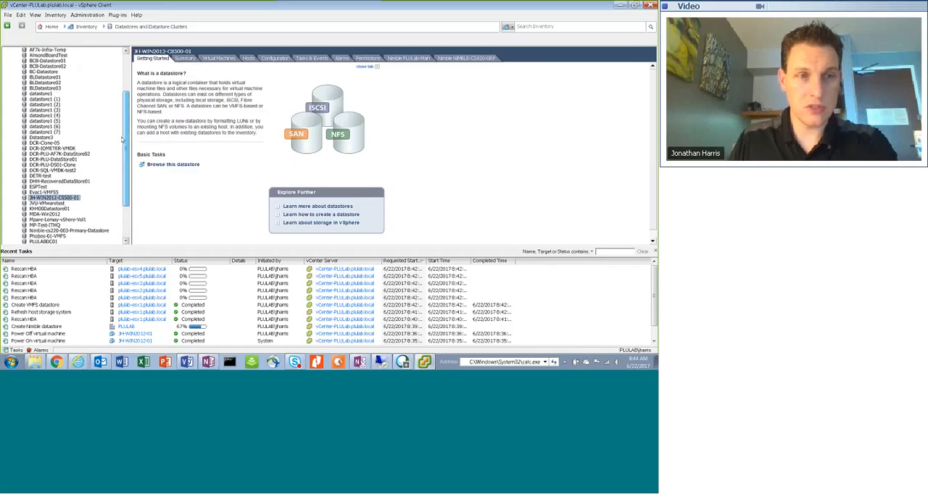
pyautogui.scroll(1, 122, 136)
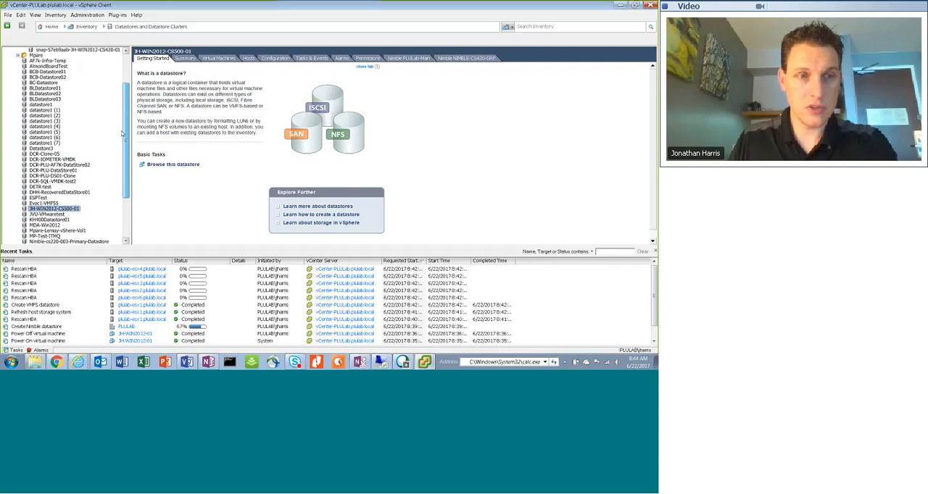
pyautogui.scroll(3, 47, 65)
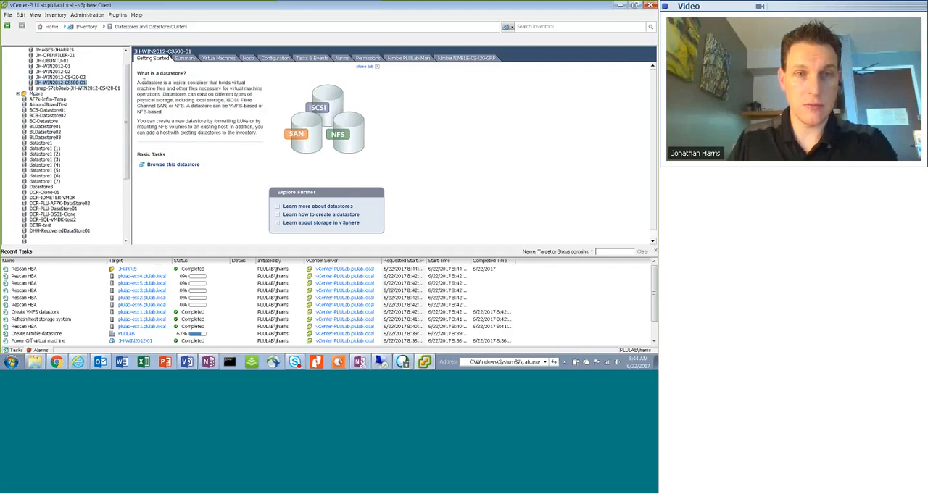
# Check the virtual machines on datastores JH-WIN2012-CS500-01, snap-57eb9aab-JH-WIN2012-CS420-01 and JH-WIN2012-CS420-02
pyautogui.click(218, 58)
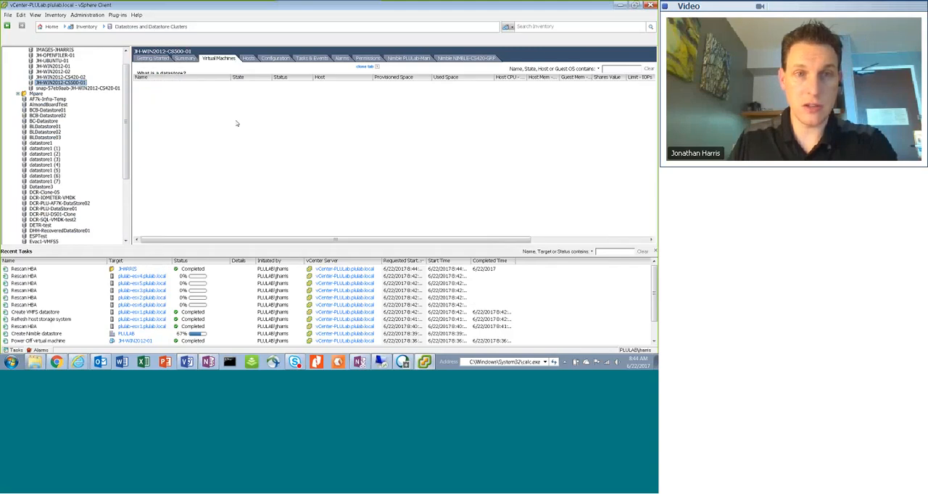
pyautogui.click(90, 87)
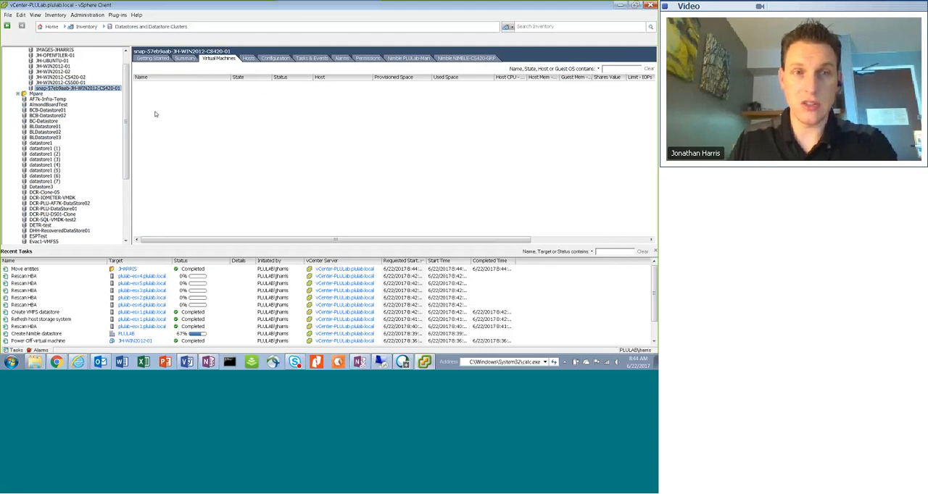
pyautogui.click(194, 123)
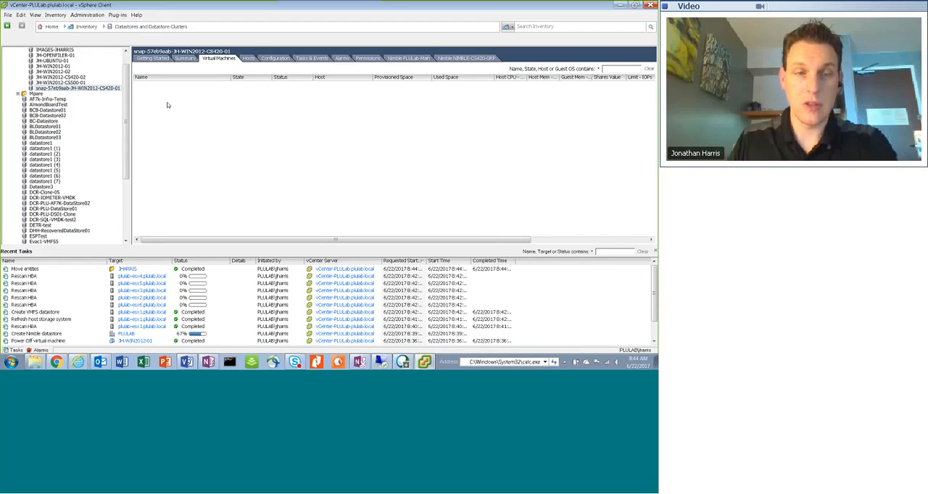
pyautogui.click(77, 87)
pyautogui.press('Up')
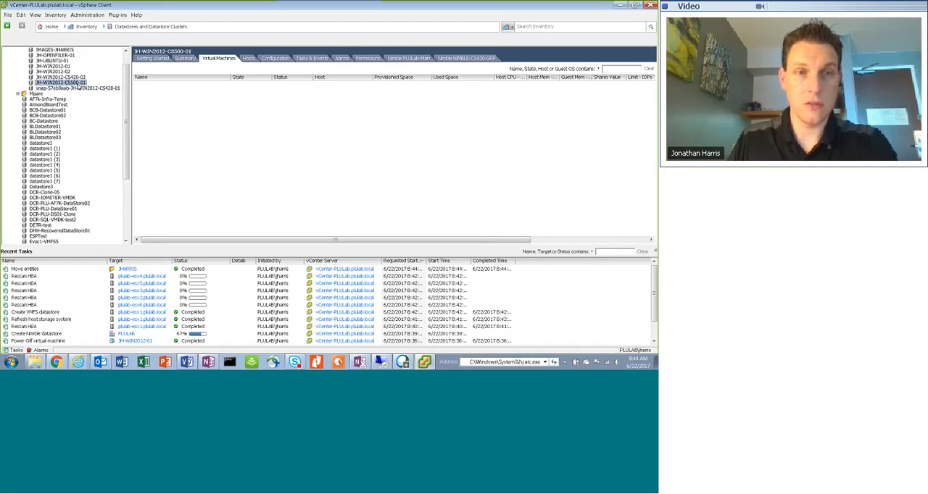
pyautogui.press('Up')
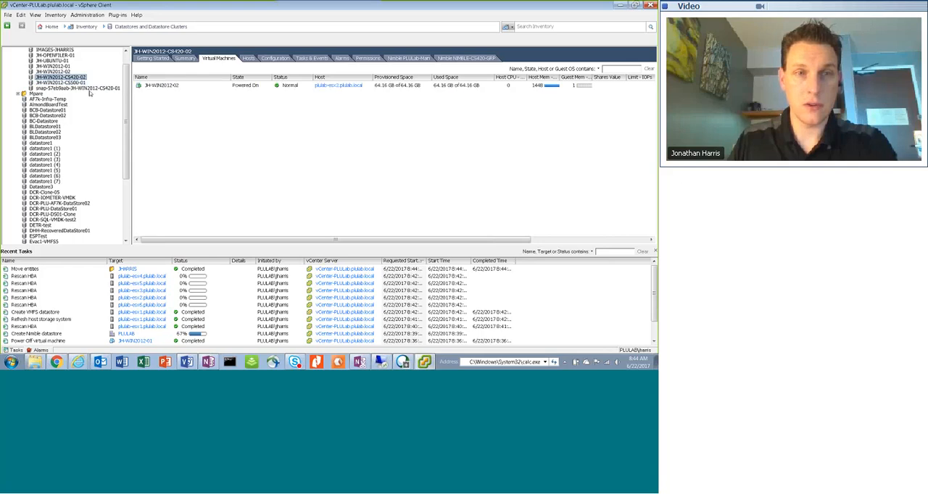
# Check the virtual machine on datastore snap-57eb9aab-JH-WIN2012-CS420-01 and view its available actions
pyautogui.click(92, 89)
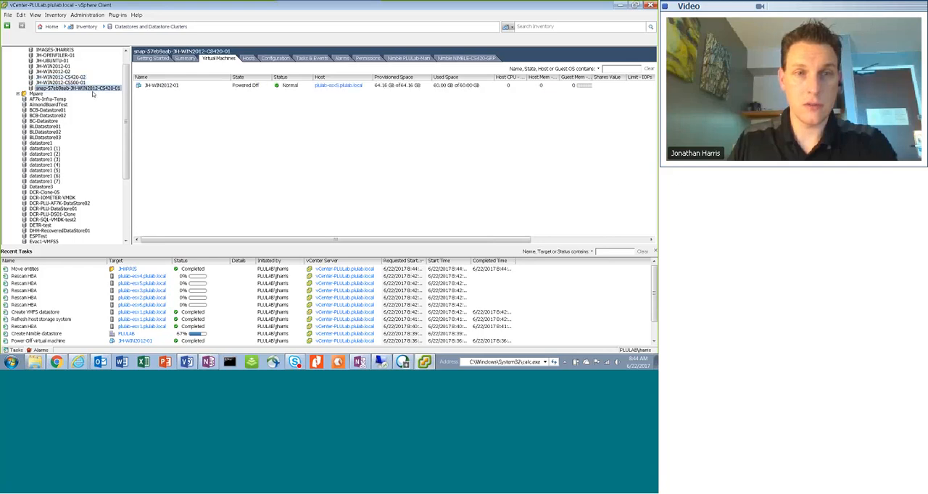
pyautogui.click(161, 85)
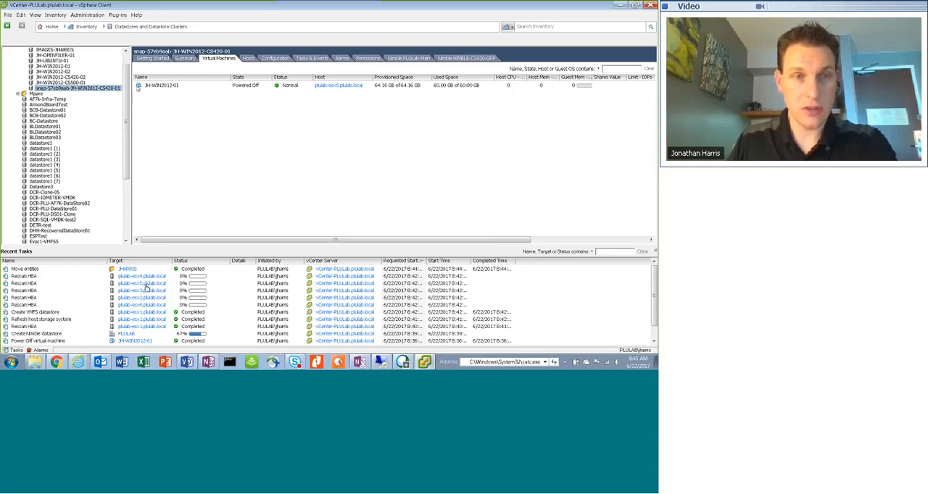
pyautogui.click(139, 86)
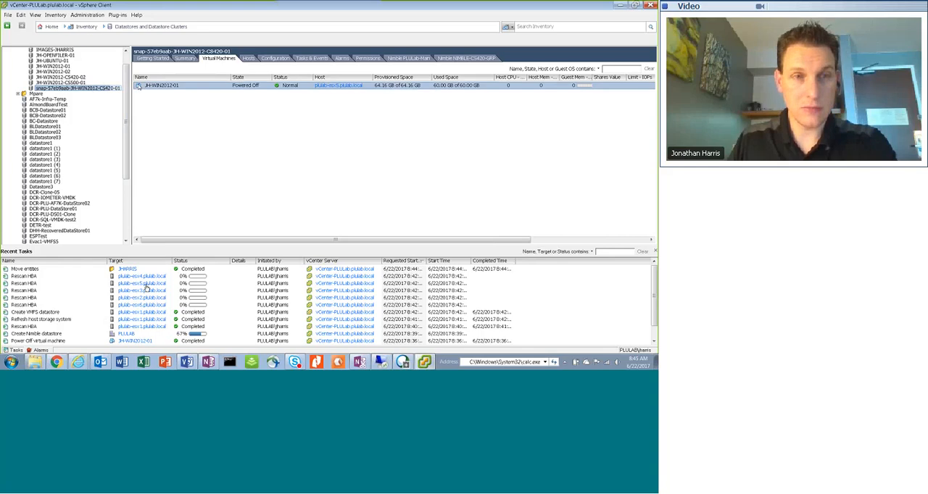
pyautogui.rightClick(138, 86)
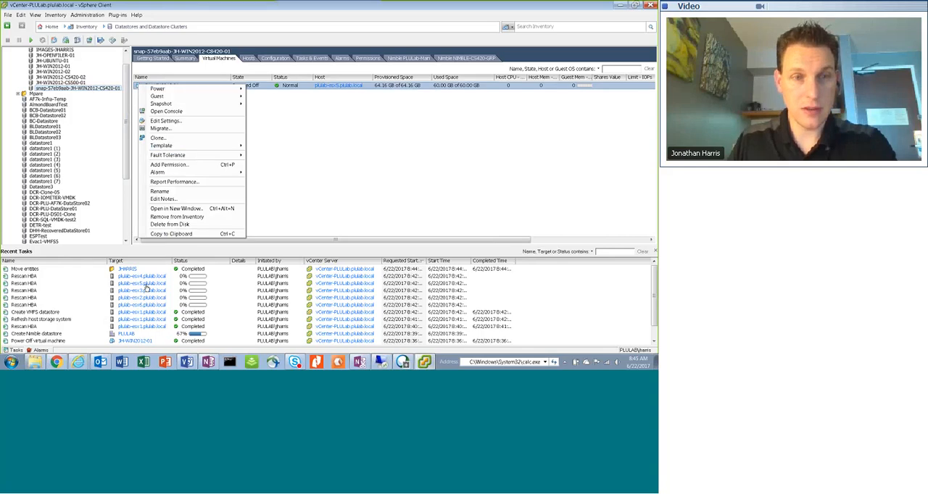
pyautogui.click(300, 154)
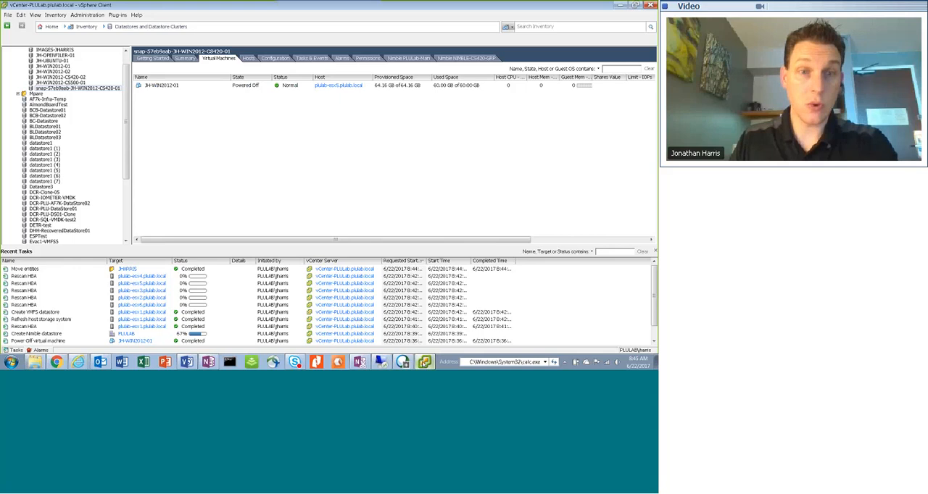
# Switch to the PLU-LAB-VEEAM remote session and view the available actions of the Nimble node in the storage infrastructure
pyautogui.moveTo(424, 361)
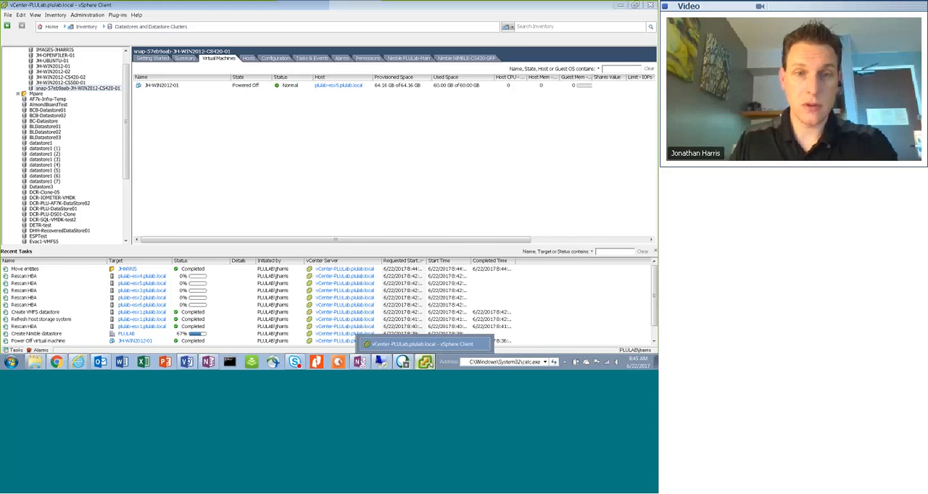
pyautogui.click(425, 361)
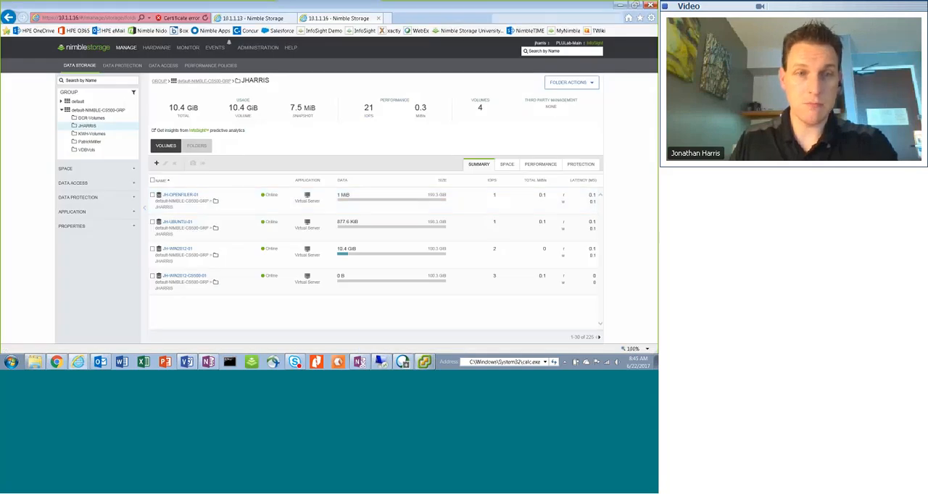
pyautogui.click(381, 362)
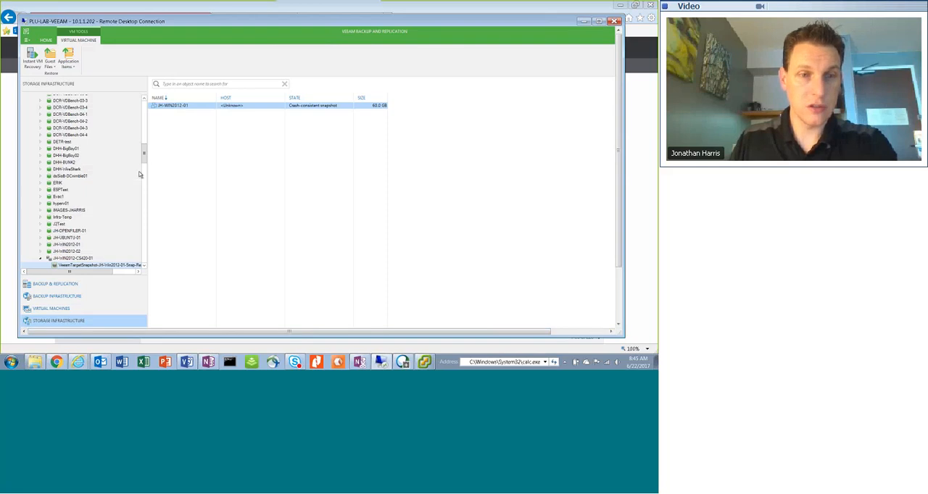
pyautogui.moveTo(145, 157); pyautogui.dragTo(144, 167)
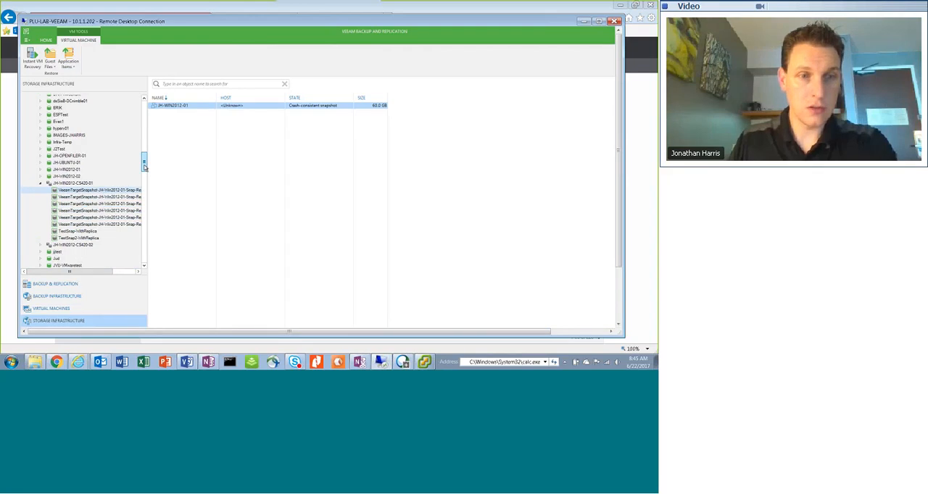
pyautogui.moveTo(144, 167); pyautogui.dragTo(144, 110)
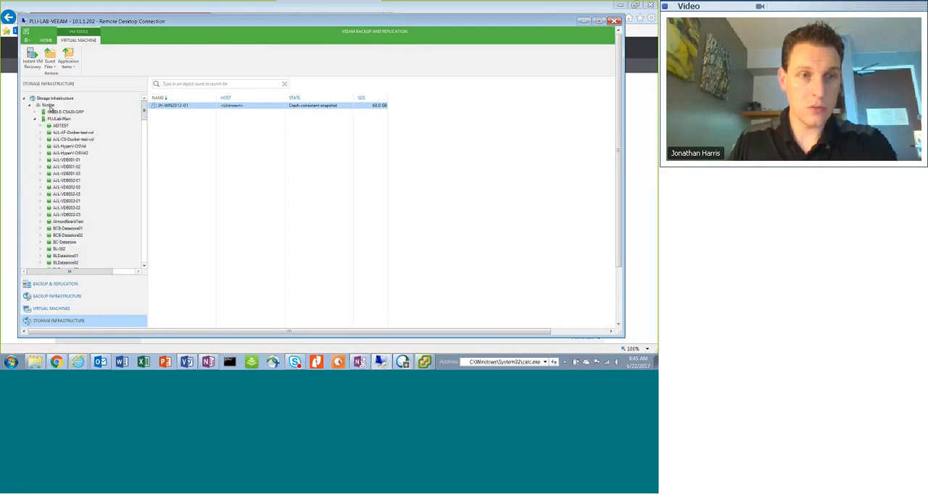
pyautogui.rightClick(49, 106)
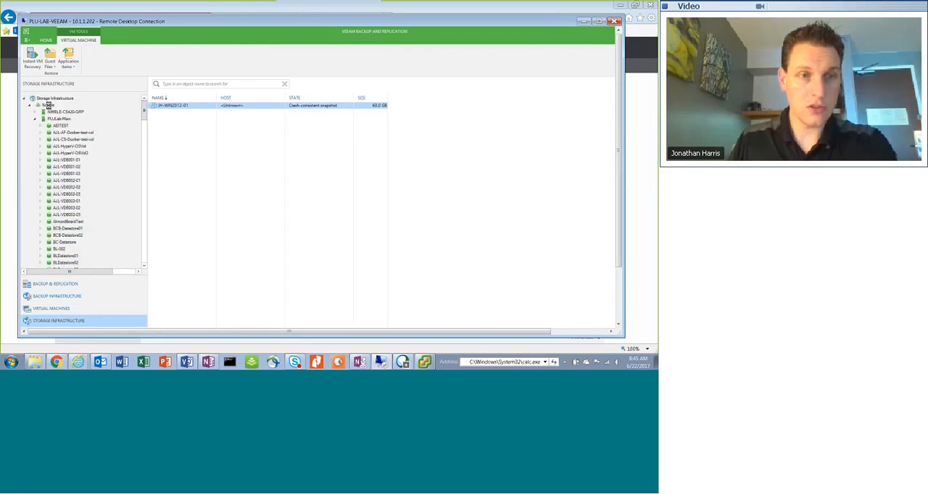
pyautogui.click(113, 121)
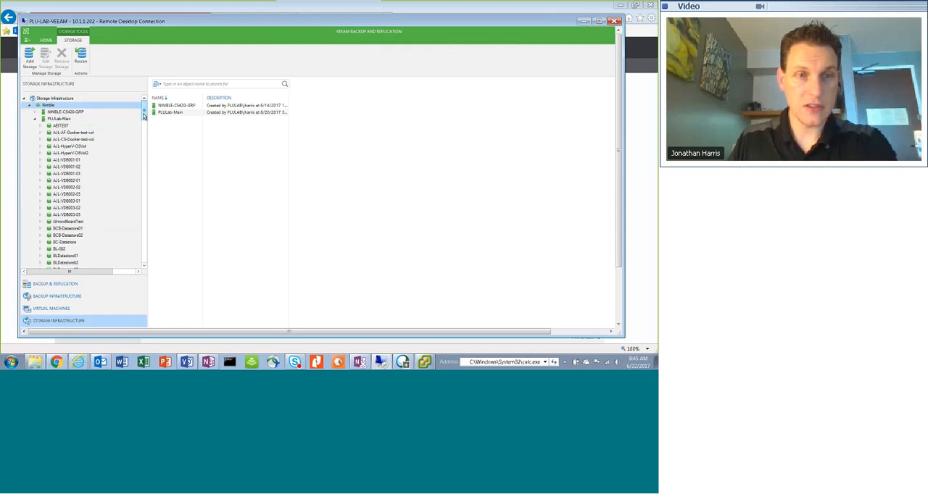
# Look through the storage volumes under PLULab-Main for the JH-WIN2012 volumes
pyautogui.moveTo(144, 116); pyautogui.dragTo(145, 169)
pyautogui.click(41, 119)
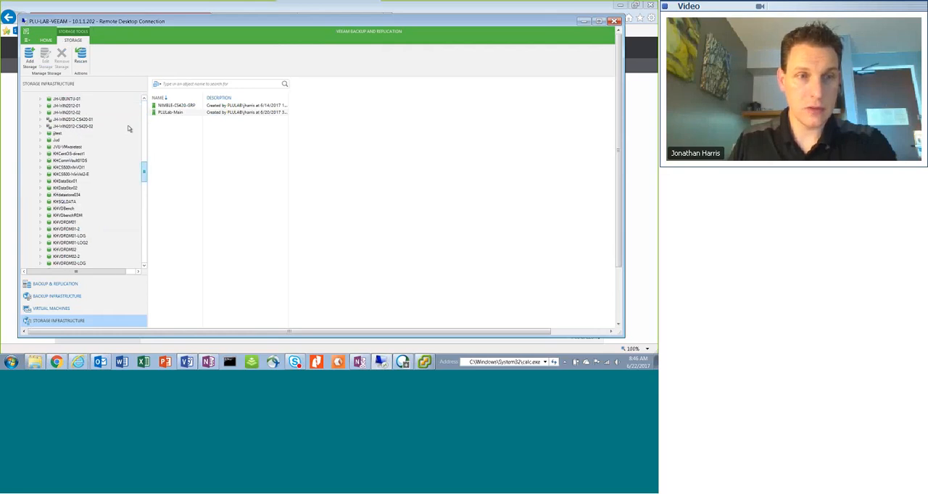
pyautogui.scroll(10, 124, 108)
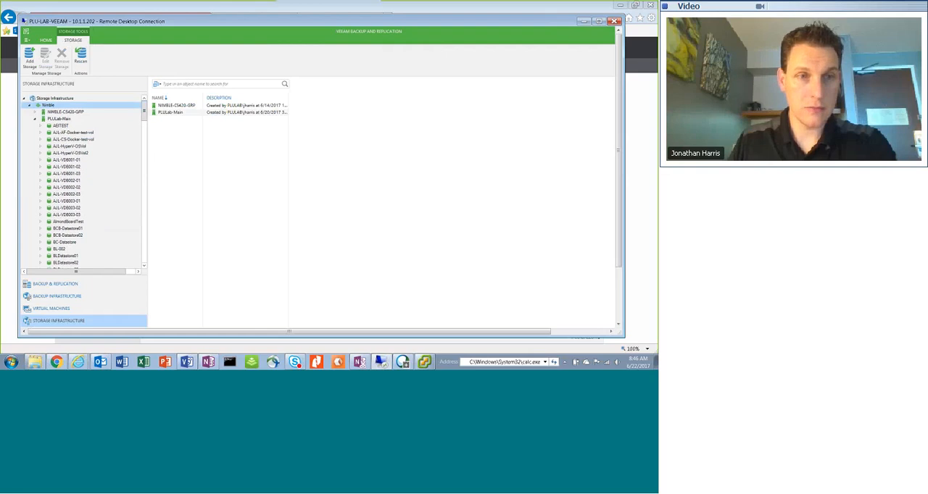
pyautogui.moveTo(145, 121); pyautogui.dragTo(149, 159)
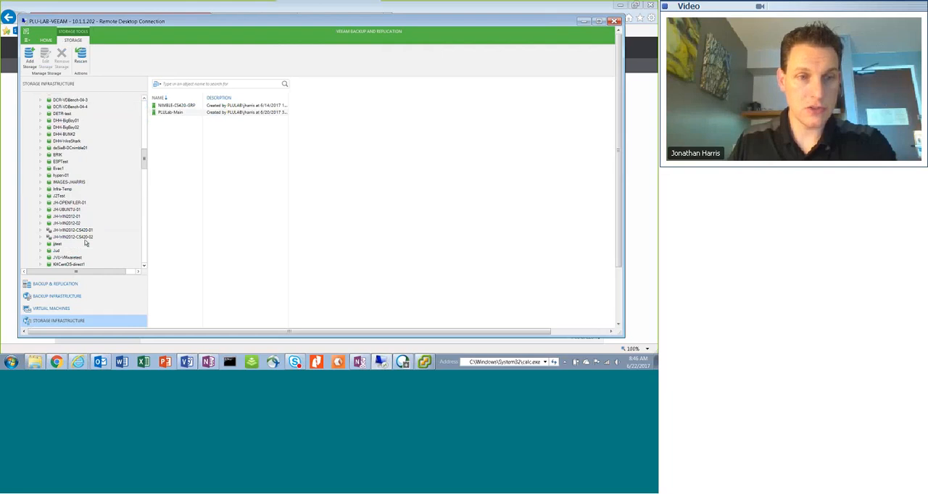
pyautogui.moveTo(146, 164); pyautogui.dragTo(146, 164)
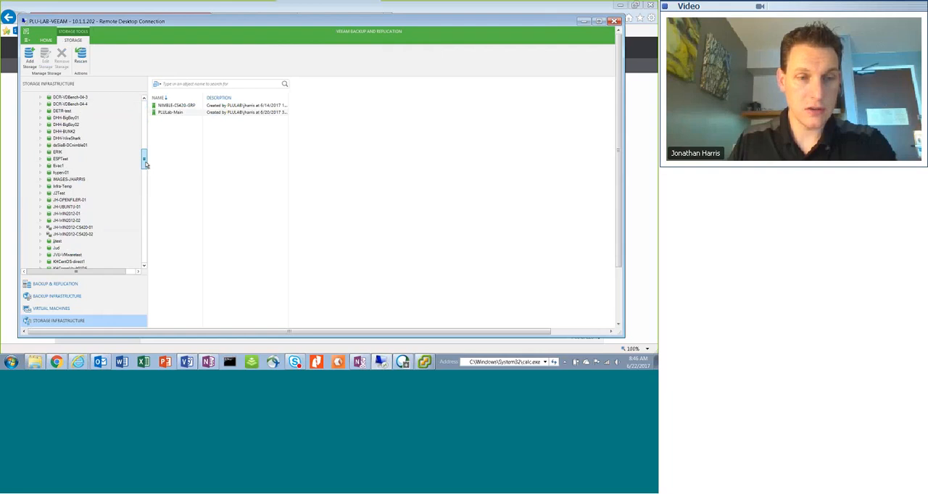
pyautogui.moveTo(145, 164); pyautogui.dragTo(142, 259)
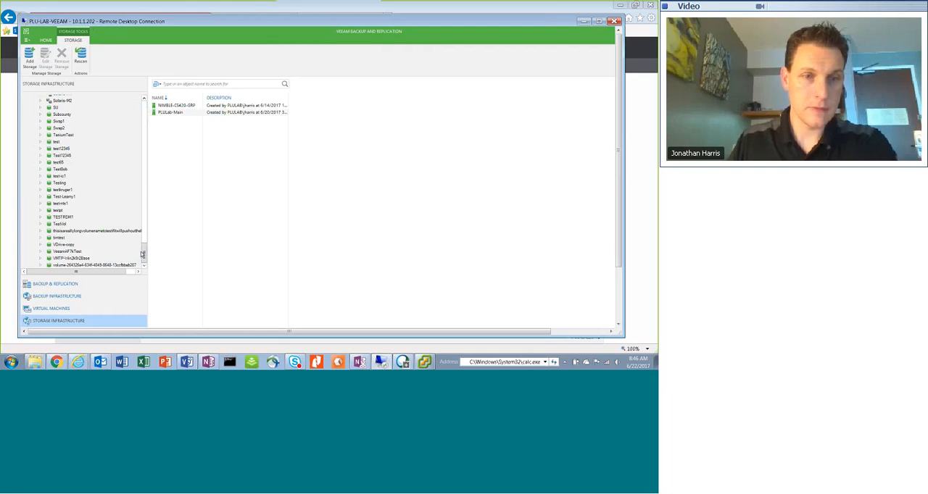
pyautogui.moveTo(143, 253); pyautogui.dragTo(144, 237)
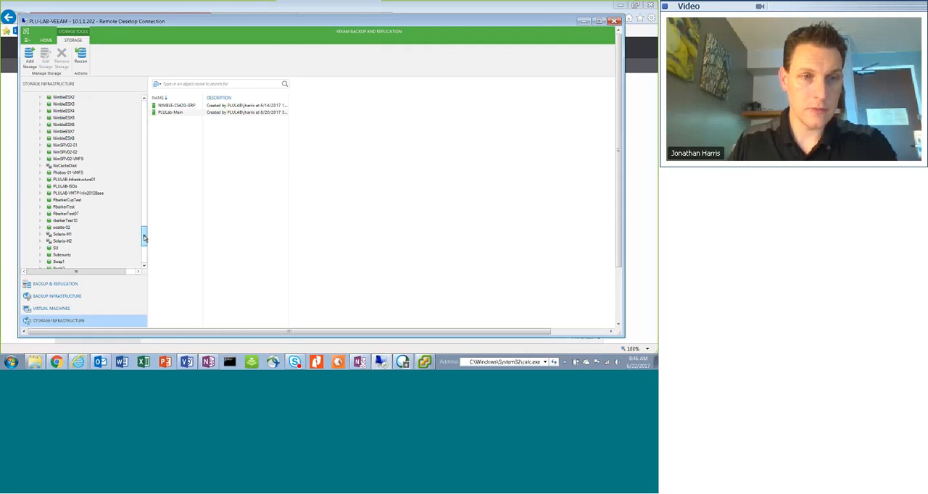
pyautogui.moveTo(143, 237); pyautogui.dragTo(146, 107)
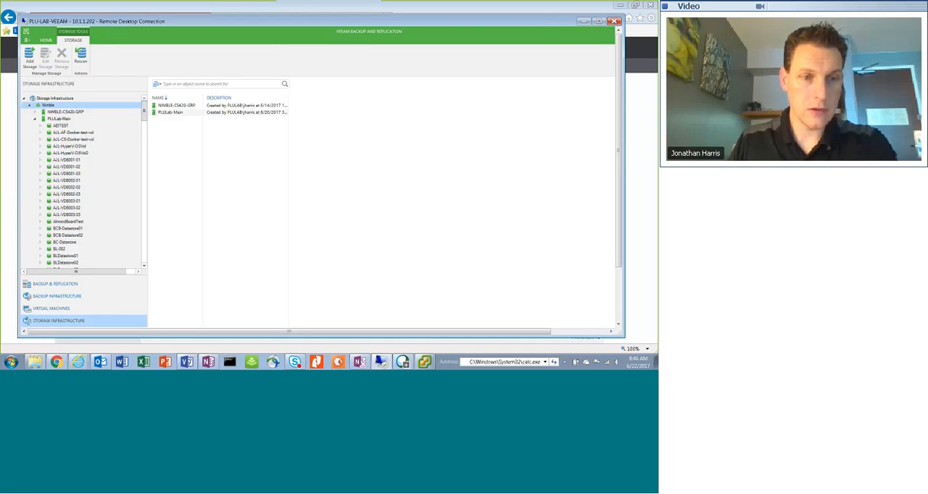
# Show Veeam's virtual machine inventory and expand vcenter-plulab.plulab.local down to the hosts of PLULAB's Nimble cluster
pyautogui.click(93, 307)
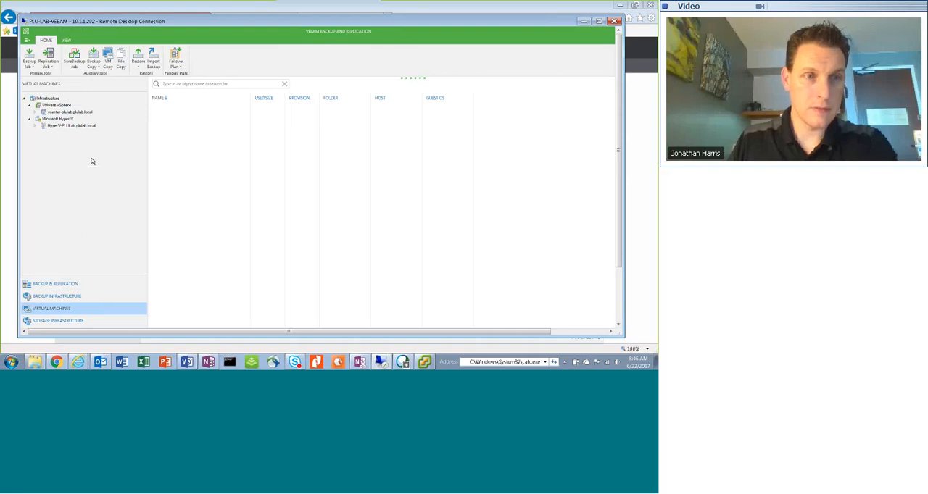
pyautogui.click(73, 113)
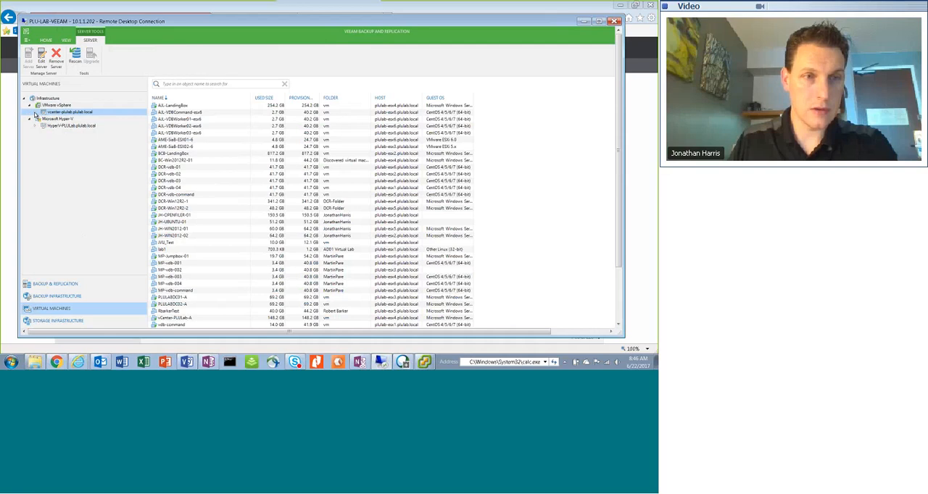
pyautogui.click(35, 113)
pyautogui.click(62, 127)
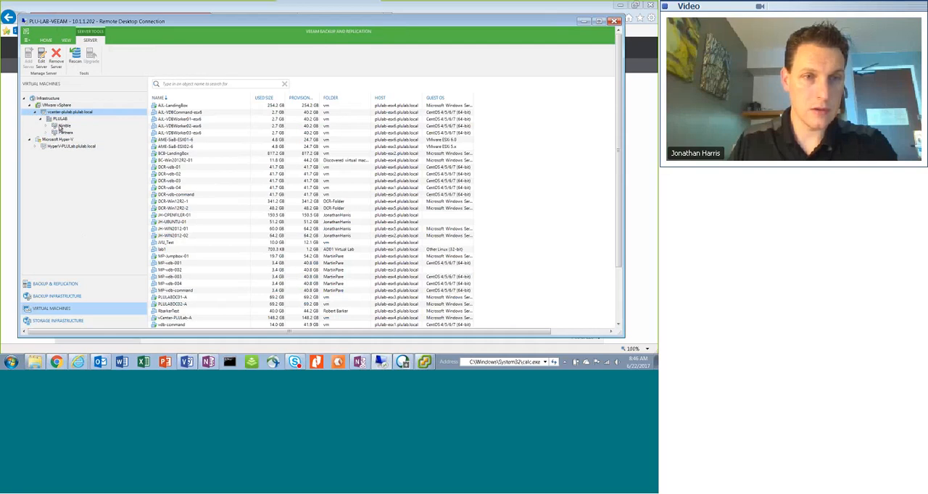
pyautogui.click(45, 127)
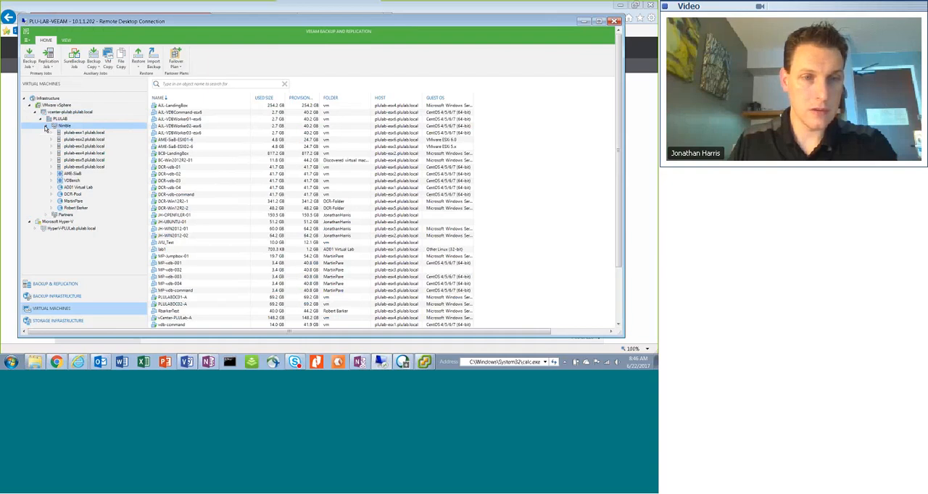
# Check the Nimble cluster's ESX hosts one by one for virtual machines, including plulab-esx5, plulab-esx6, plulab-esx4 and plulab-esx1
pyautogui.click(85, 160)
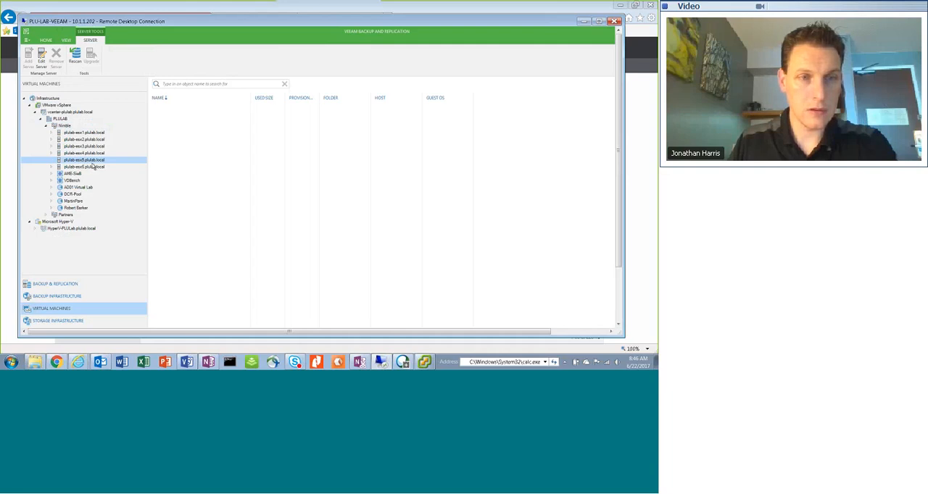
pyautogui.click(92, 167)
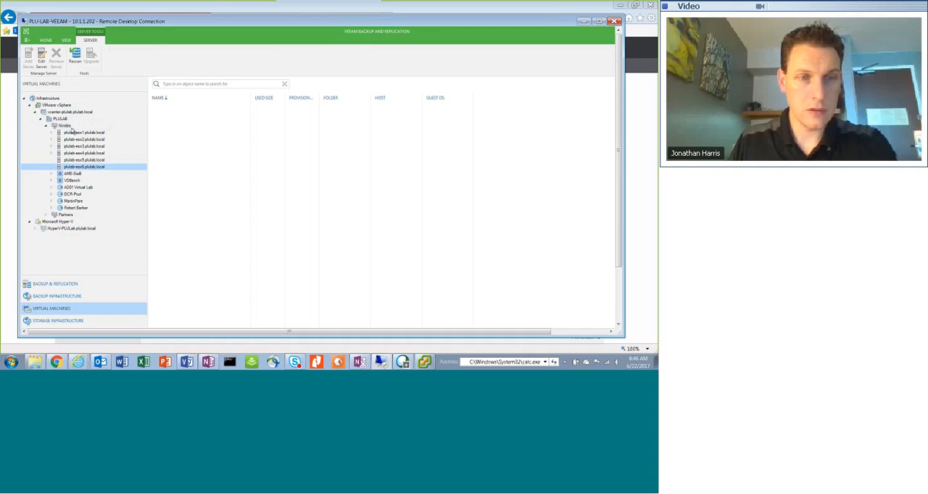
pyautogui.click(84, 154)
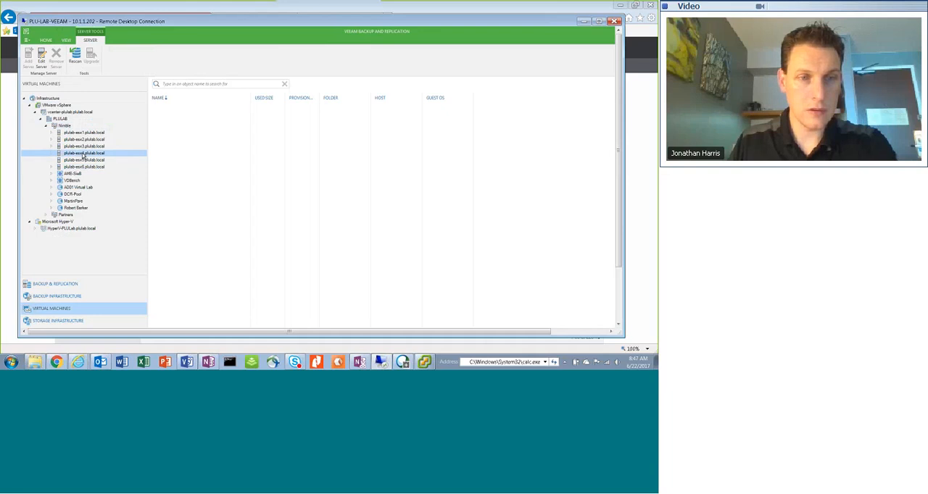
pyautogui.click(86, 140)
pyautogui.click(88, 133)
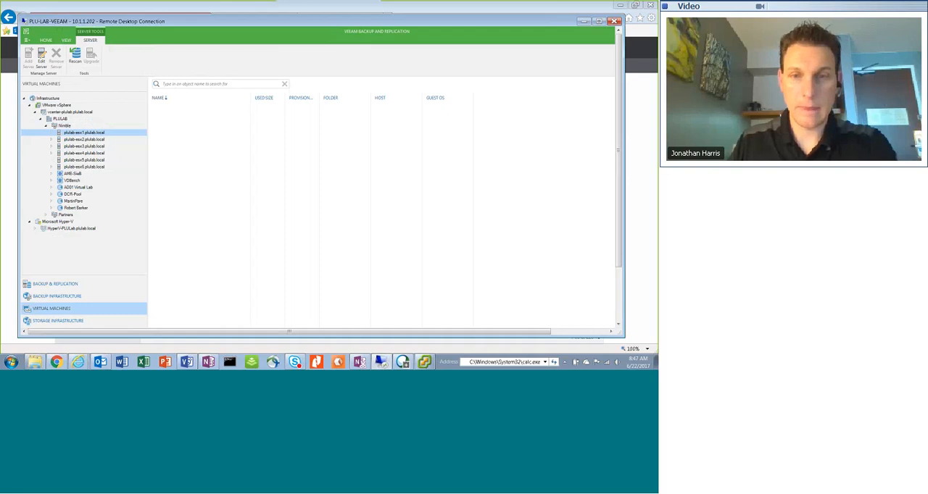
# Check the recent tasks and the datastore list in the vSphere Client, and return to the Veeam session
pyautogui.hotkey('alt', 'Tab')
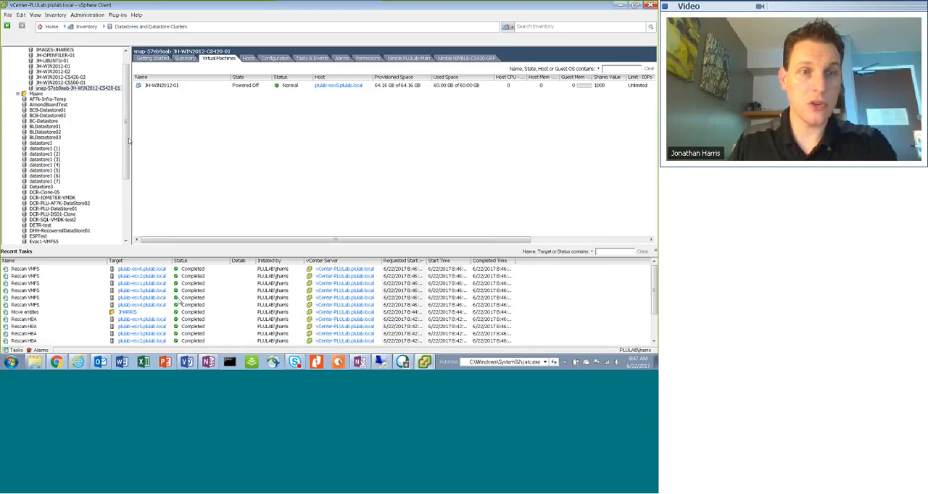
pyautogui.scroll(2, 129, 142)
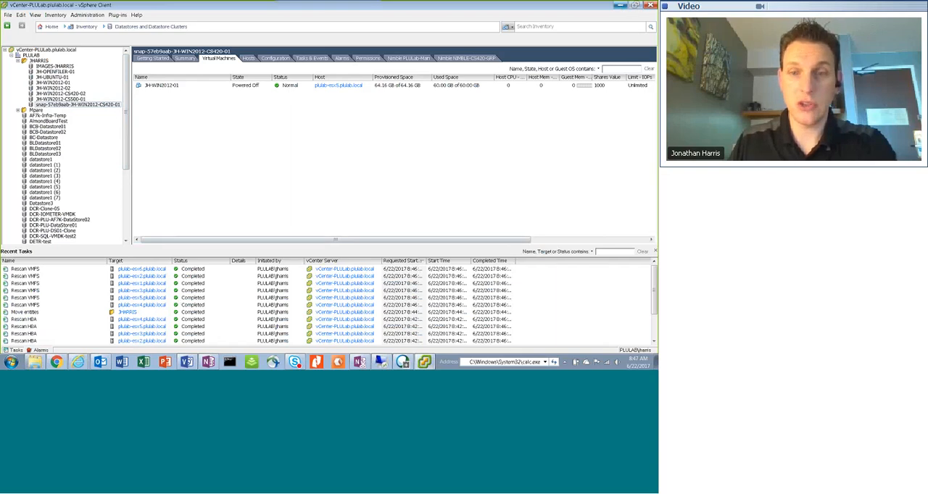
pyautogui.click(622, 7)
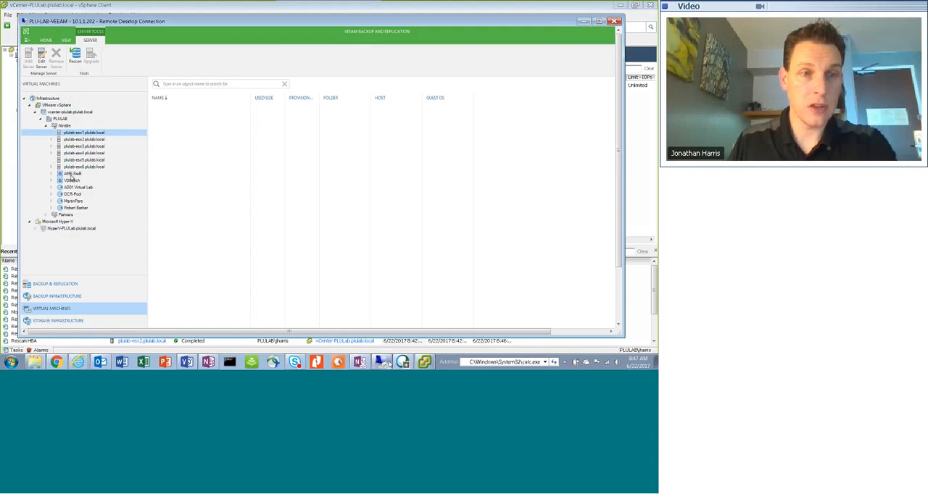
# List the Nimble cluster's virtual machines and start a quick migration for JH-WIN2012-01, keeping it as the only machine to migrate
pyautogui.click(84, 166)
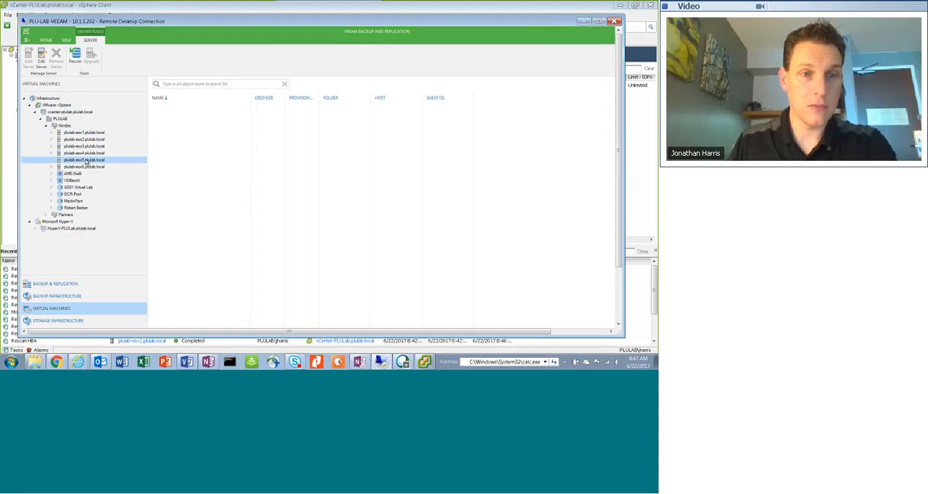
pyautogui.click(65, 125)
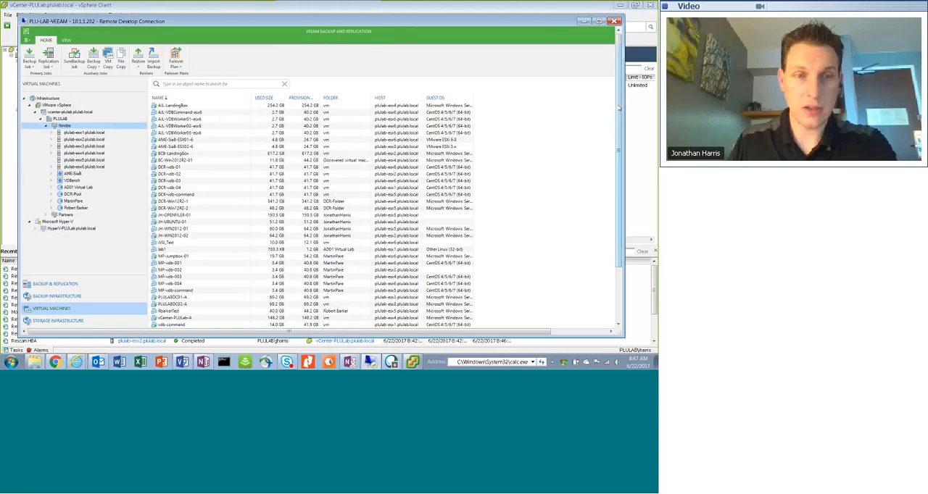
pyautogui.moveTo(618, 106); pyautogui.dragTo(616, 152)
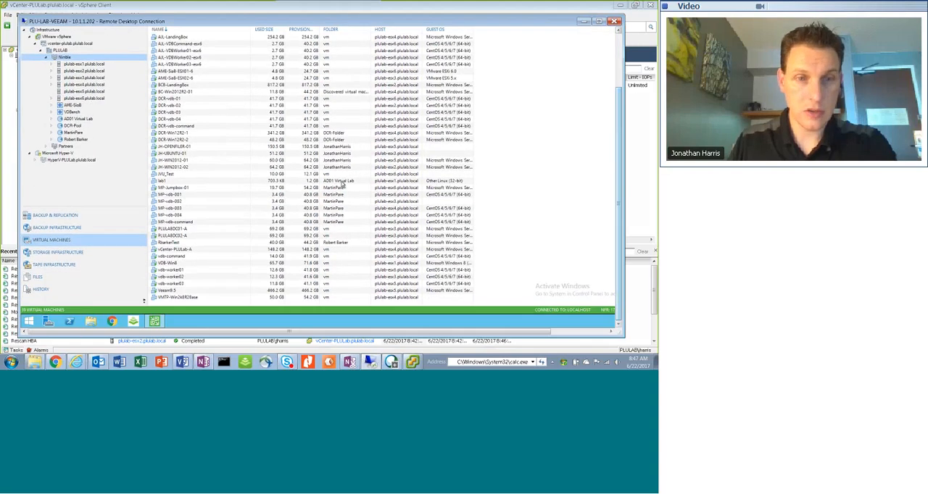
pyautogui.click(180, 161)
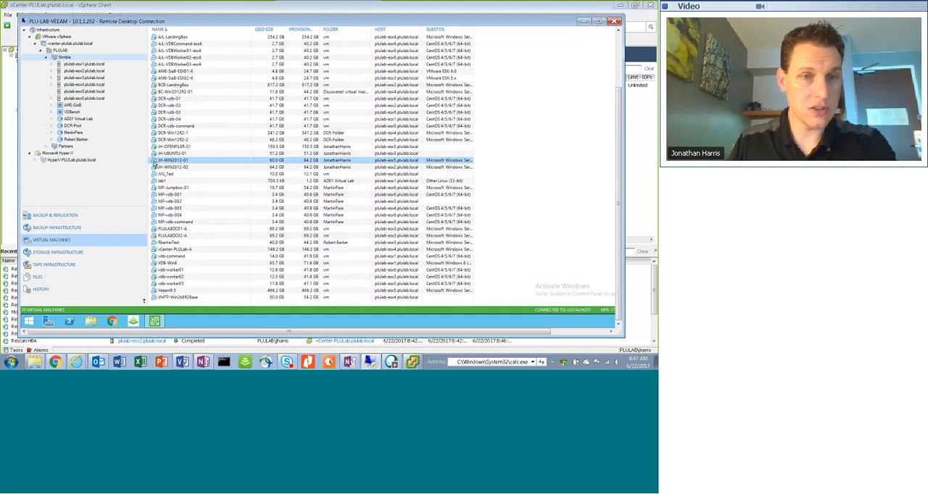
pyautogui.rightClick(154, 163)
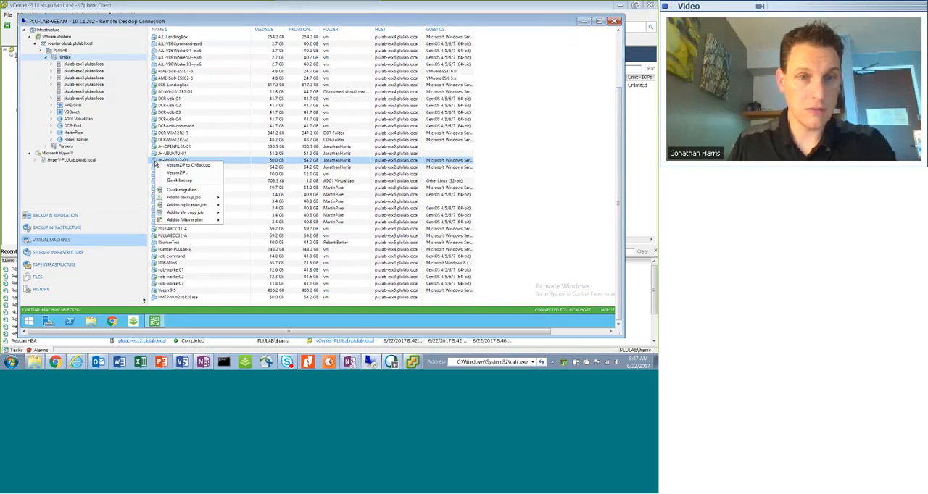
pyautogui.click(193, 189)
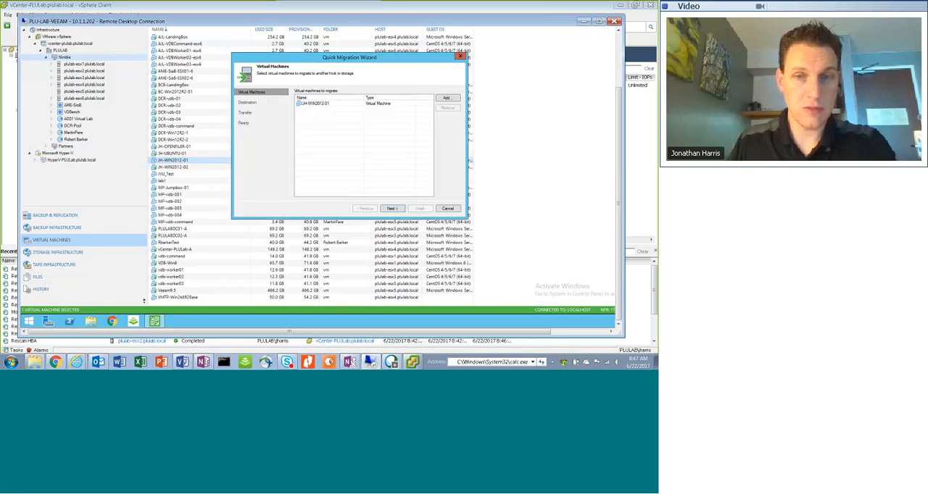
pyautogui.click(391, 208)
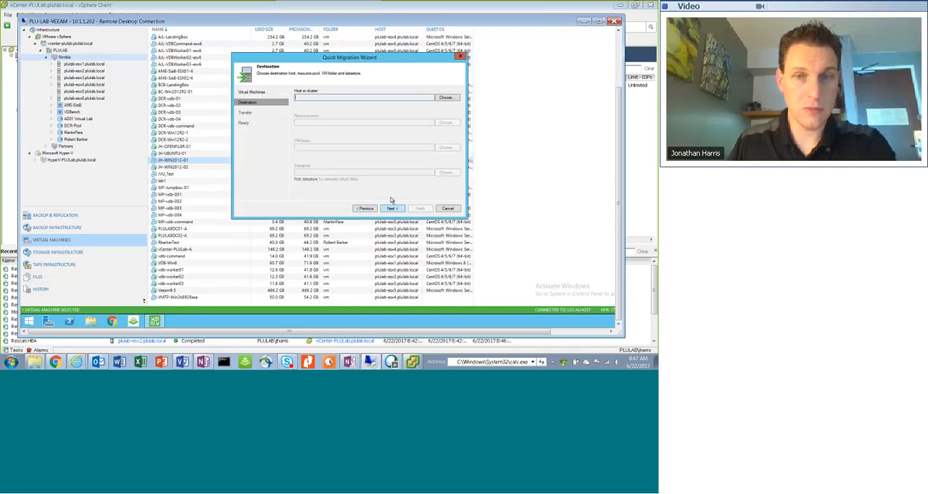
# Choose plulab-esx5.plulab.local in PLULAB's Nimble cluster as the migration's destination host
pyautogui.click(448, 98)
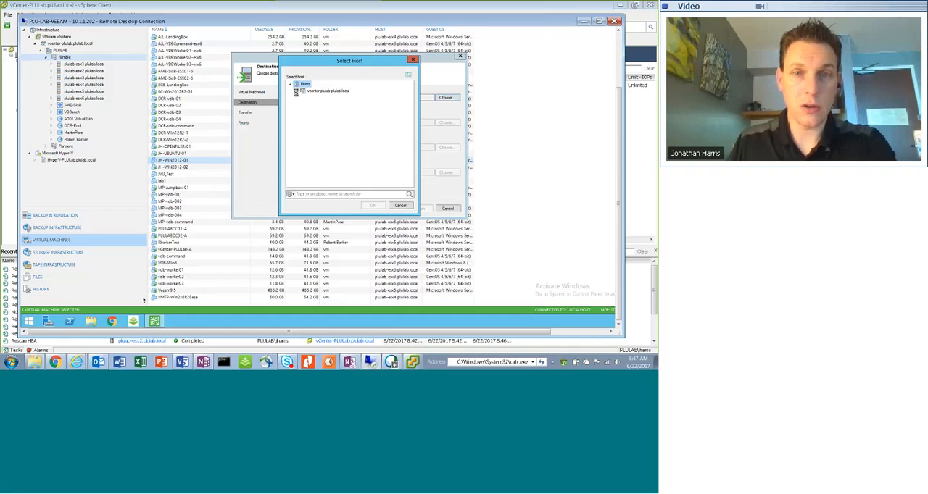
pyautogui.click(304, 100)
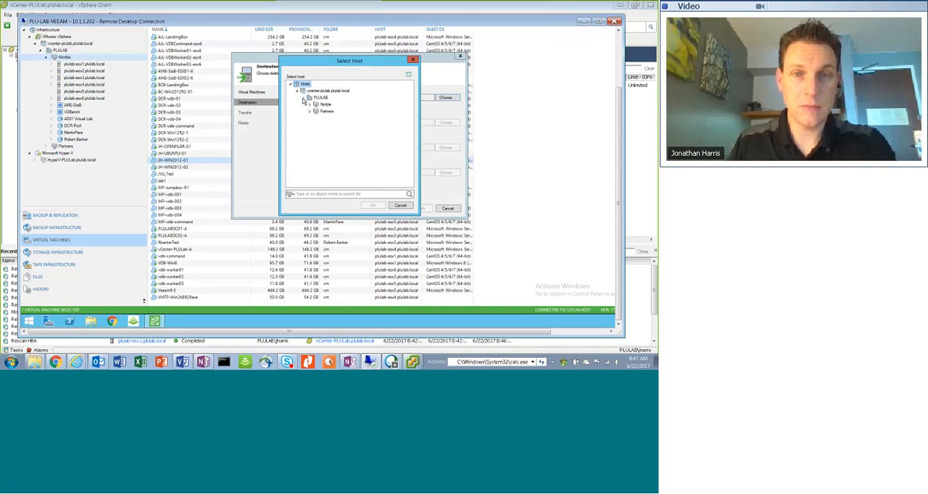
pyautogui.click(310, 105)
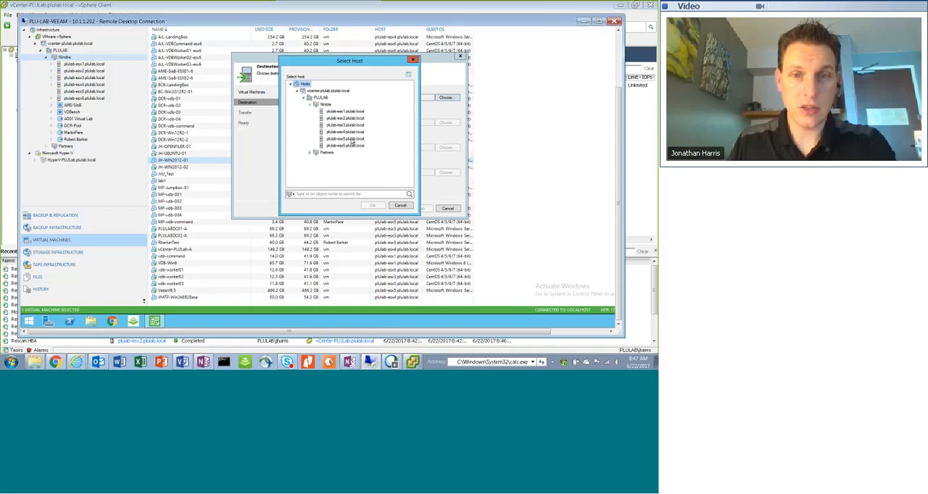
pyautogui.click(348, 139)
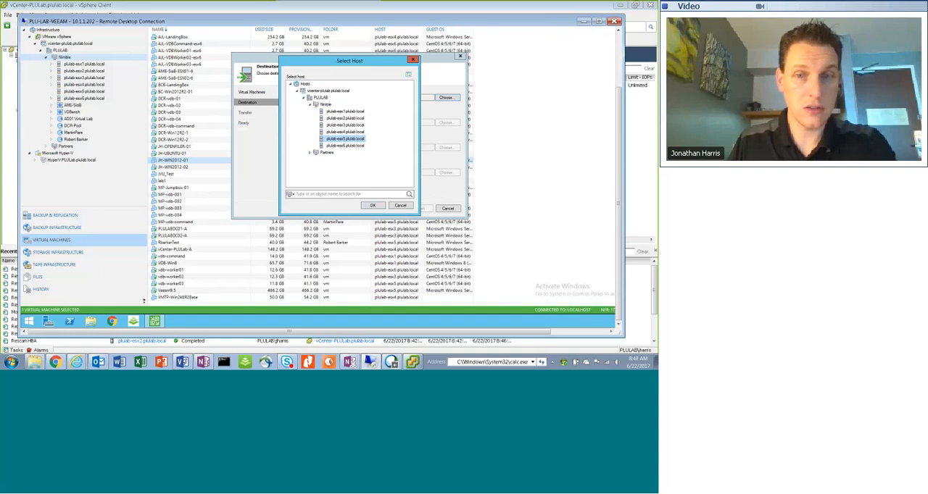
pyautogui.press('Return')
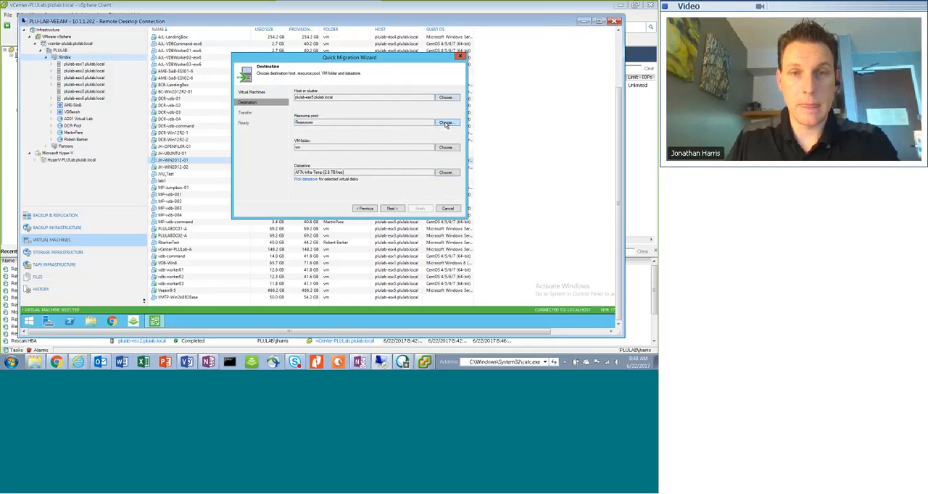
# Set the migration's destination VM folder to the JH machine owner's personal folder under PLULAB
pyautogui.click(446, 149)
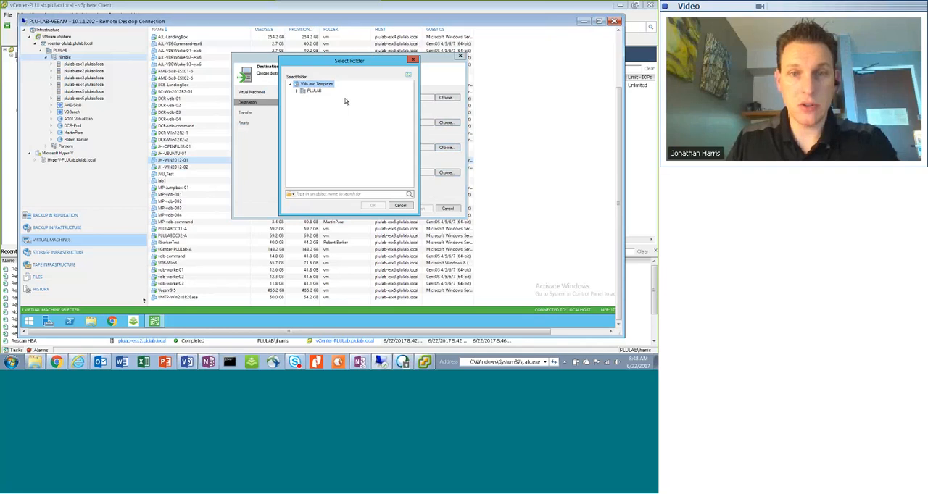
pyautogui.click(296, 91)
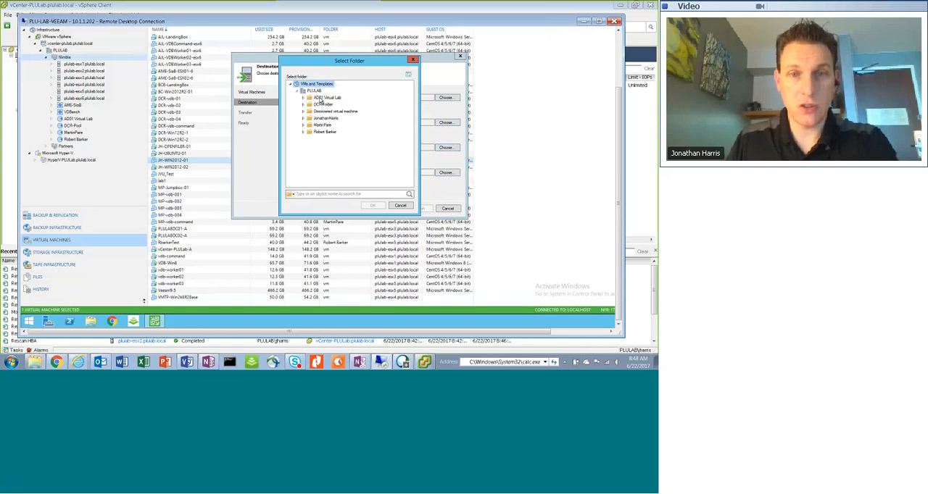
pyautogui.click(326, 118)
pyautogui.click(373, 205)
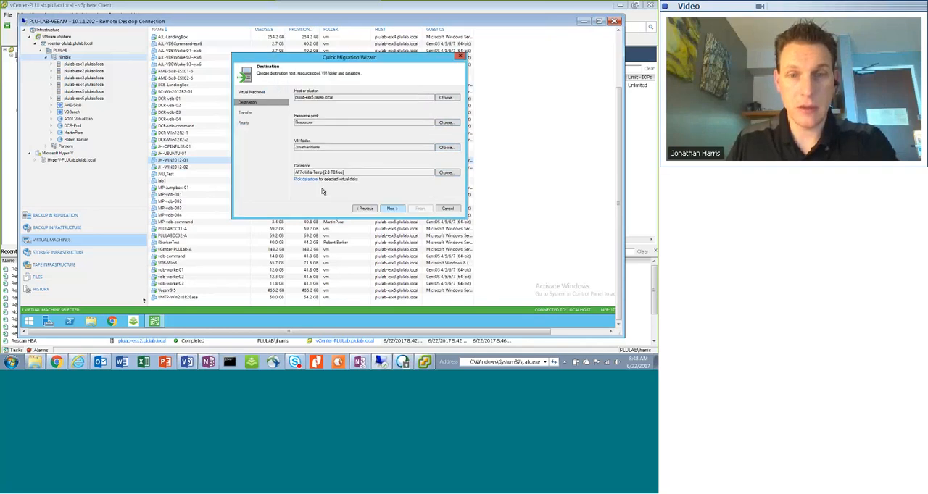
# Choose JH-WIN2012-CS500-01 on plulab-esx5.plulab.local as the destination datastore and continue to the transfer settings
pyautogui.click(447, 172)
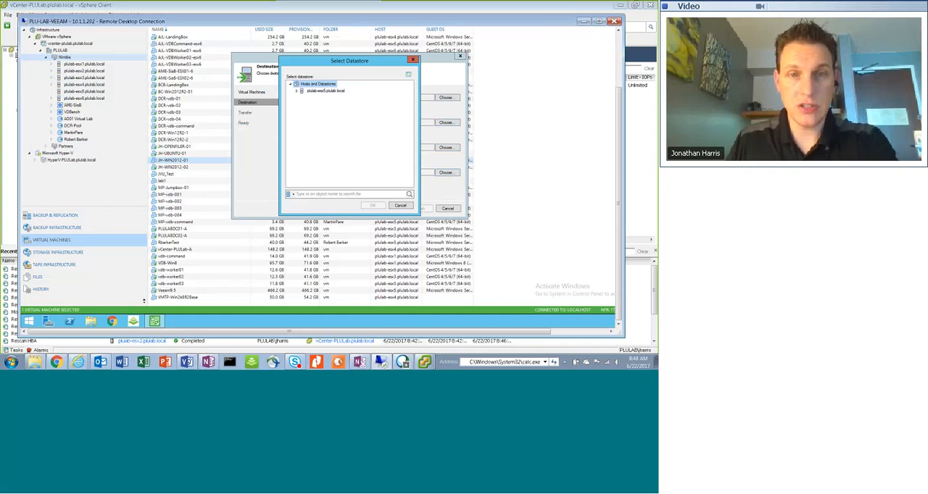
pyautogui.click(298, 92)
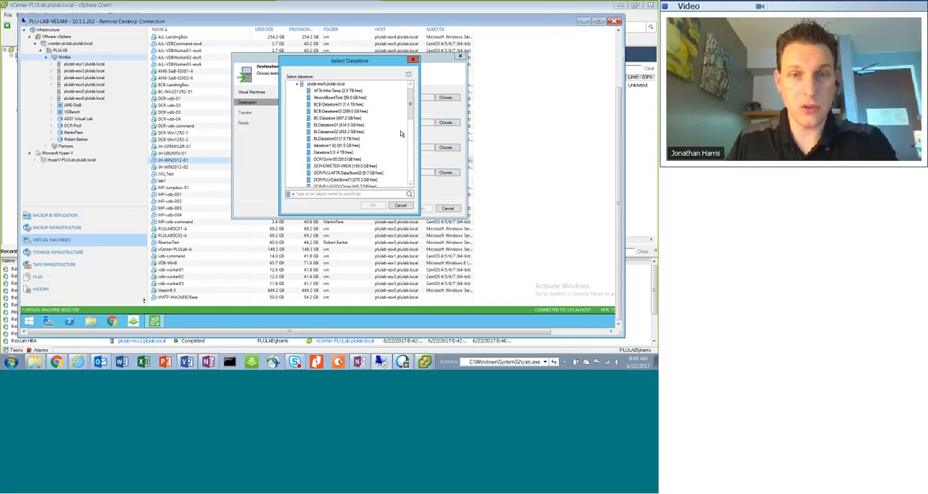
pyautogui.scroll(-6, 391, 136)
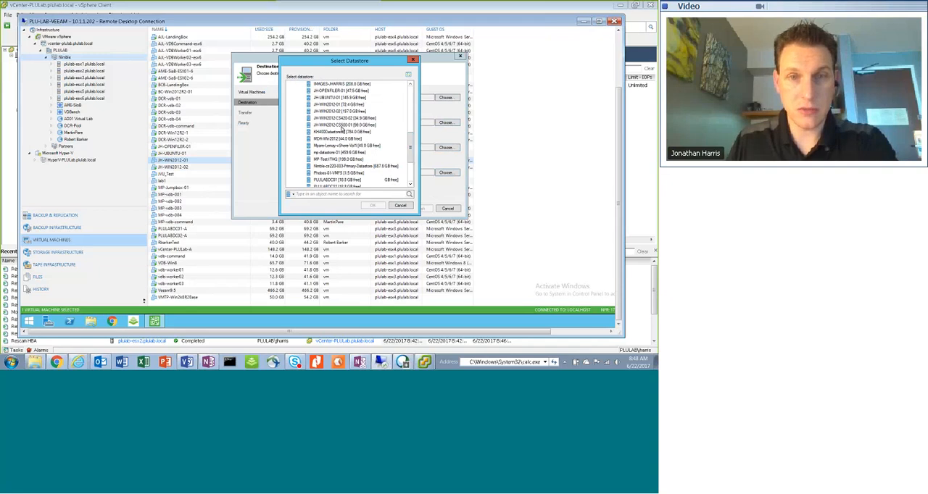
pyautogui.click(343, 126)
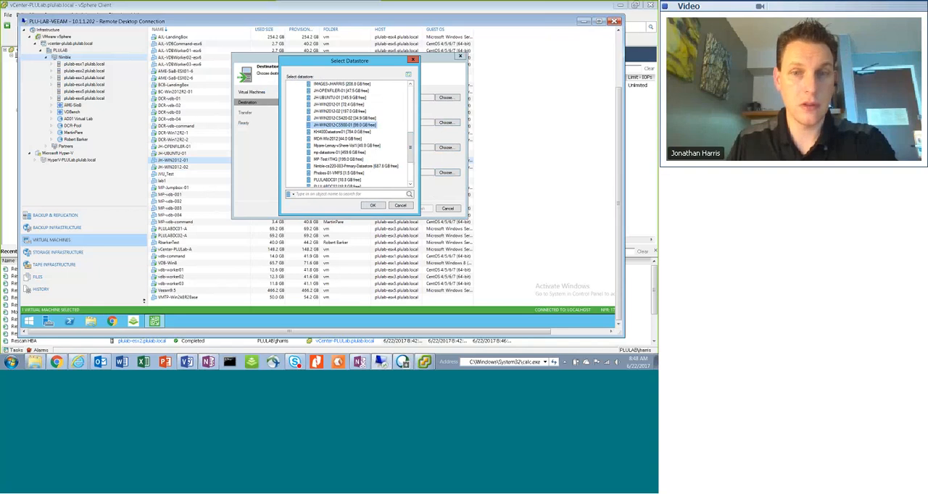
pyautogui.click(373, 205)
pyautogui.click(391, 208)
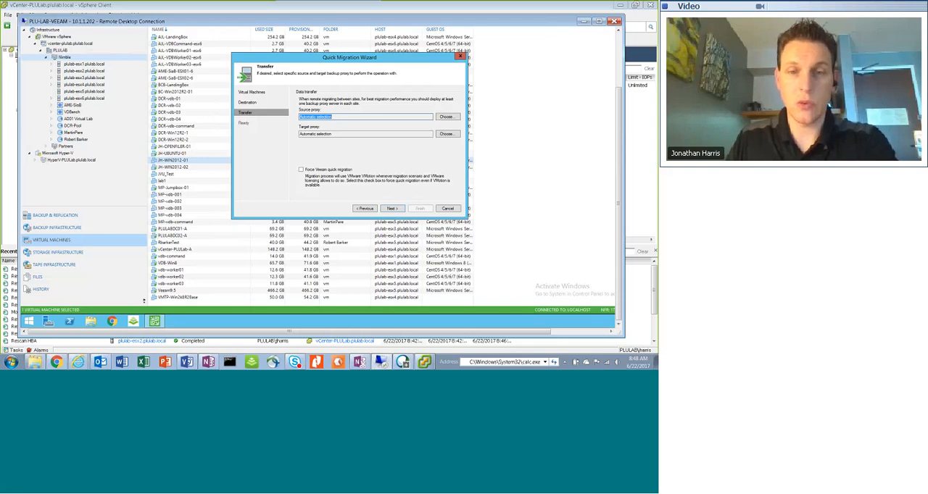
# Accept automatic selection for both backup proxies, and check the vSphere Client's recent tasks while Veeam checks whether migration is possible
pyautogui.click(393, 208)
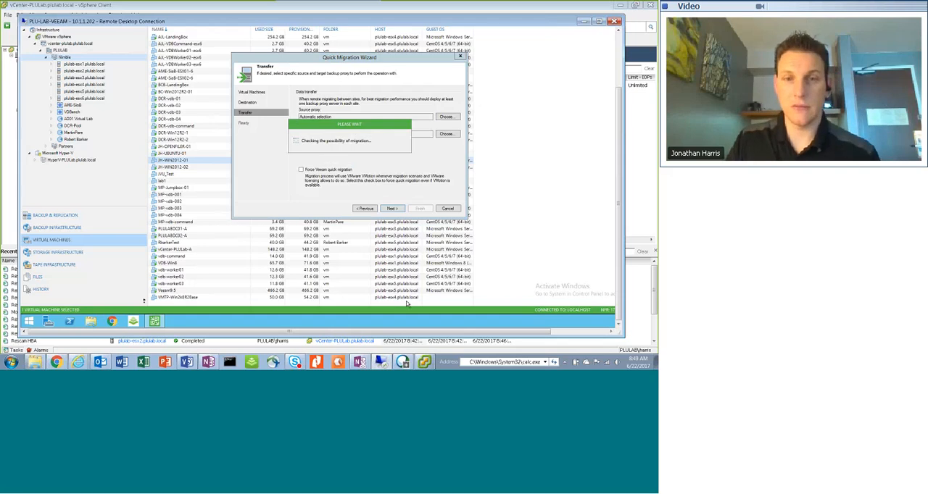
pyautogui.click(425, 361)
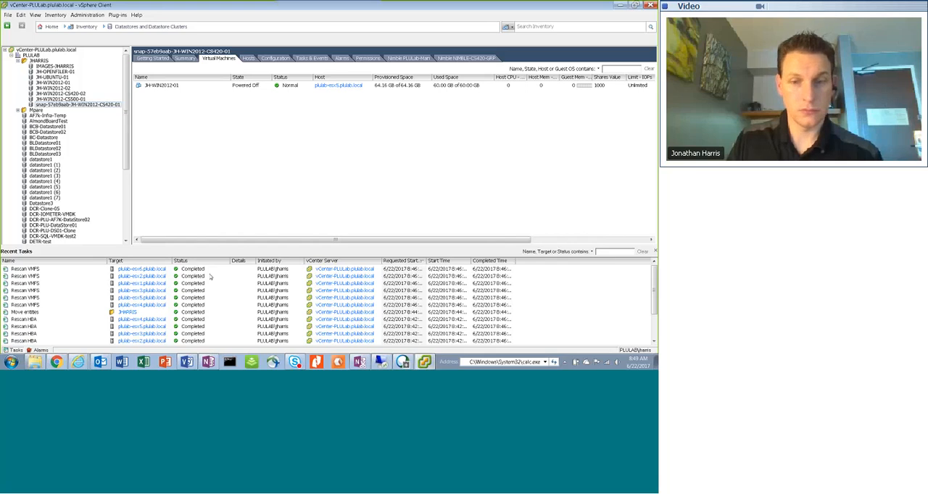
pyautogui.click(381, 363)
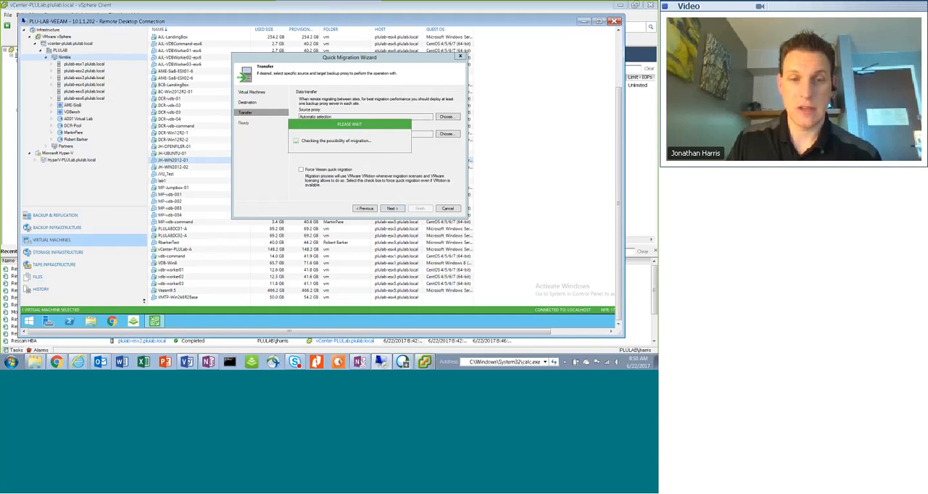
# Review the remaining Veeam Test steps in OneNote's Recovery Test Steps page: the quick migrate, the Veeam storage rescan and the new backup
pyautogui.click(209, 362)
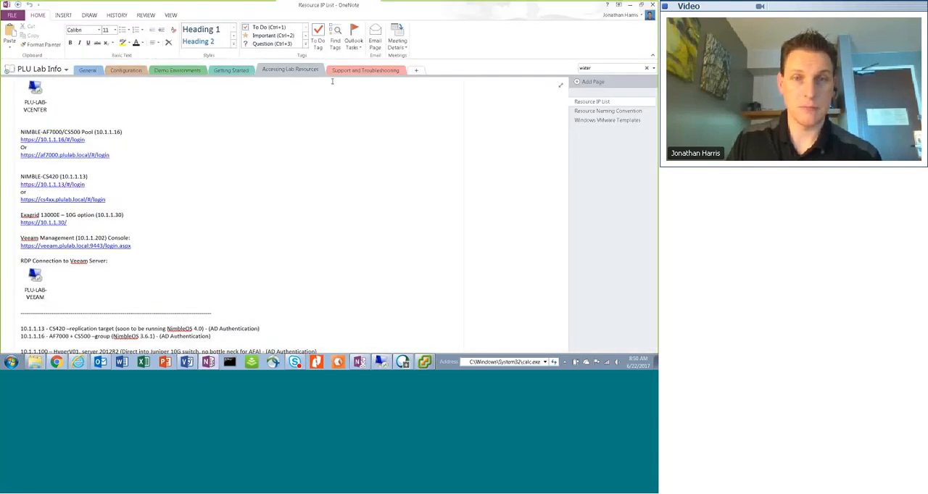
pyautogui.click(366, 70)
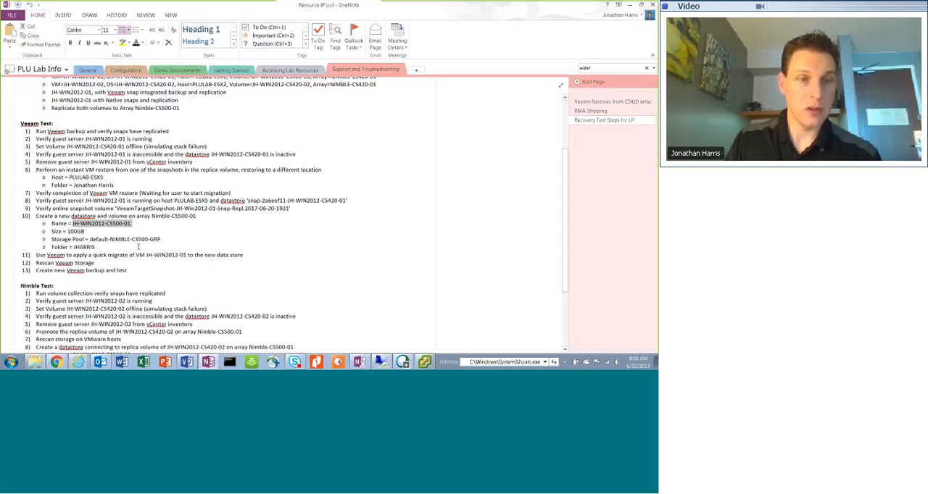
pyautogui.click(152, 234)
pyautogui.scroll(-1, 138, 234)
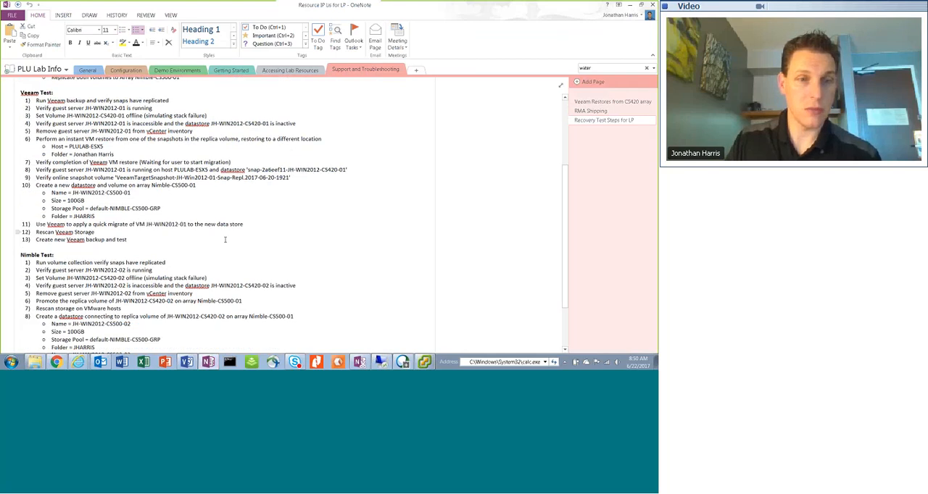
pyautogui.tripleClick(36, 227)
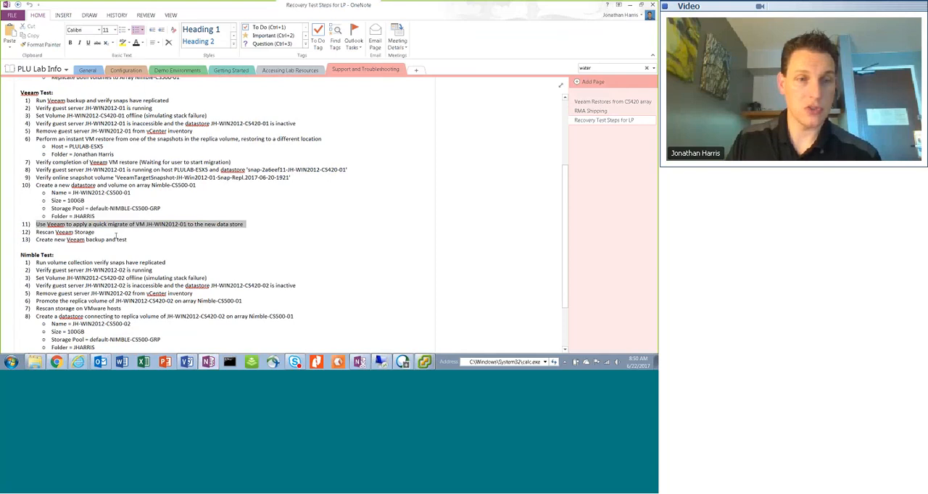
pyautogui.click(37, 240)
pyautogui.tripleClick(40, 232)
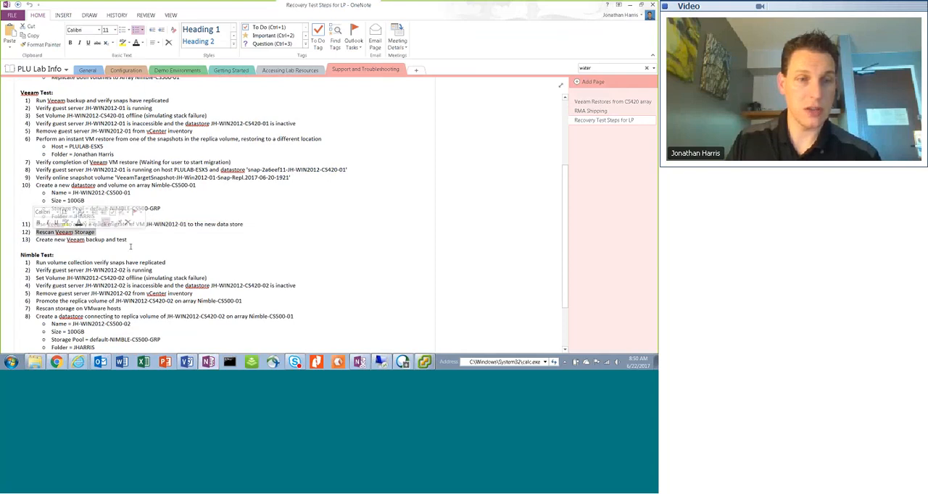
pyautogui.moveTo(130, 247); pyautogui.dragTo(42, 239)
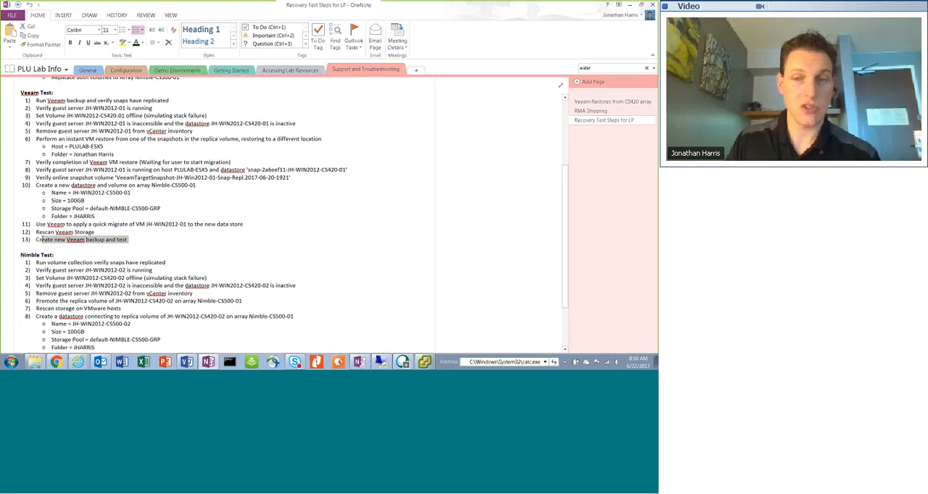
pyautogui.tripleClick(76, 241)
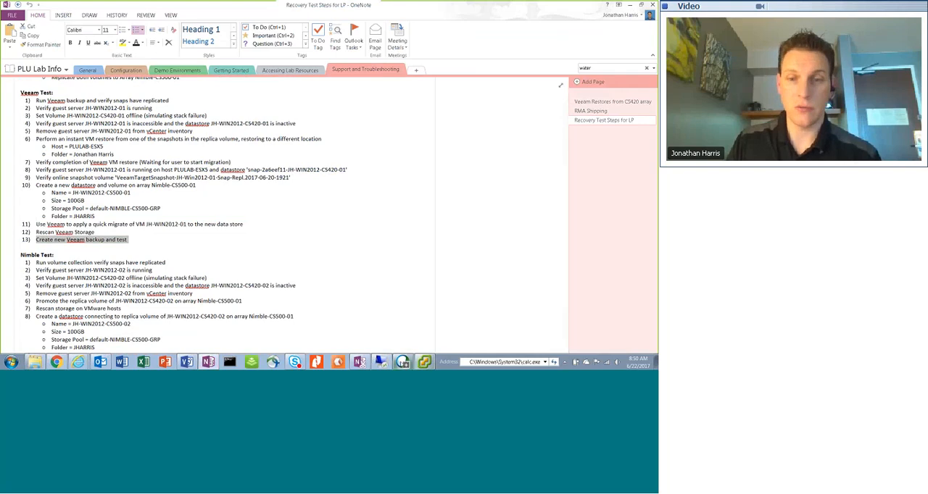
# Return to the Veeam session and launch the quick migration of JH-WIN2012-01, moving its progress window aside
pyautogui.click(424, 362)
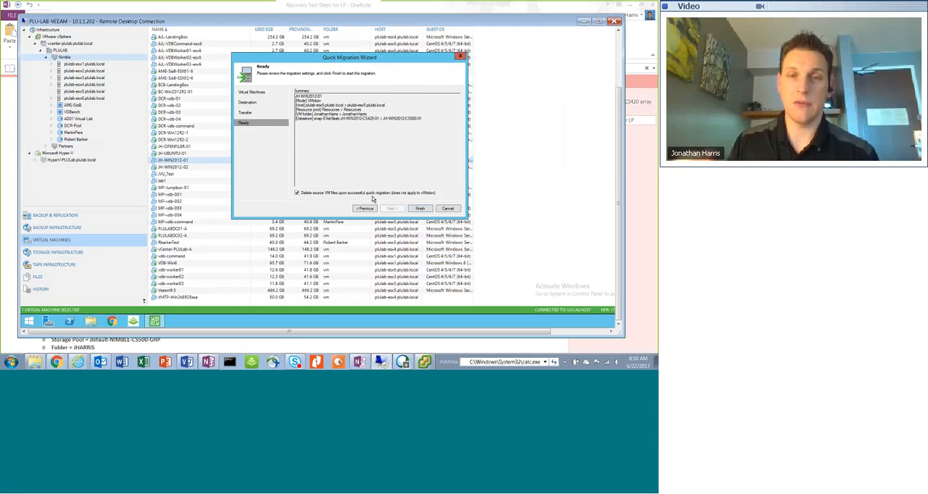
pyautogui.click(425, 209)
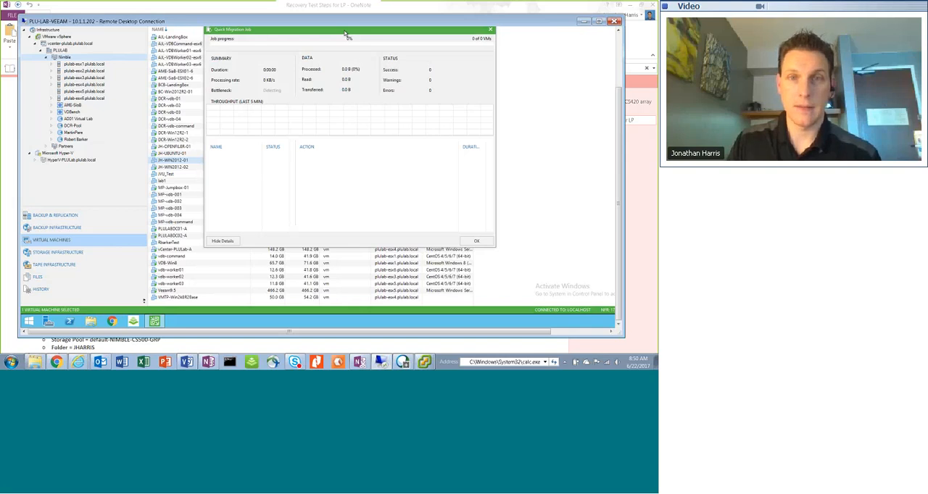
pyautogui.moveTo(344, 33); pyautogui.dragTo(279, 56)
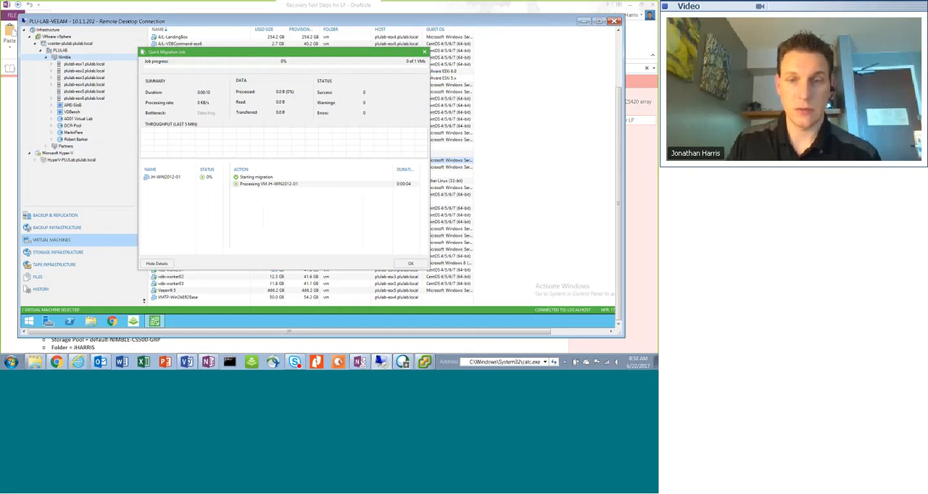
# Switch to the vSphere Client and look through the recent tasks for the migration of JH-WIN2012-01
pyautogui.click(419, 363)
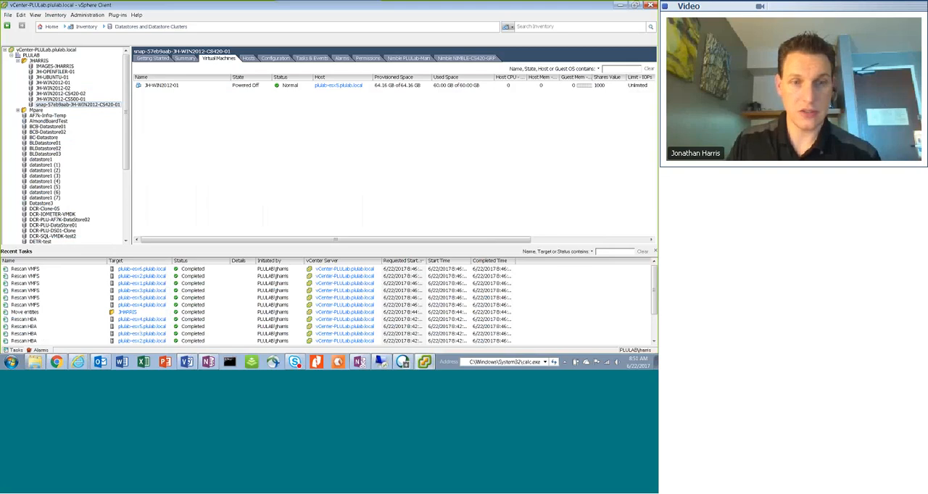
pyautogui.scroll(-2, 153, 289)
pyautogui.scroll(2, 153, 289)
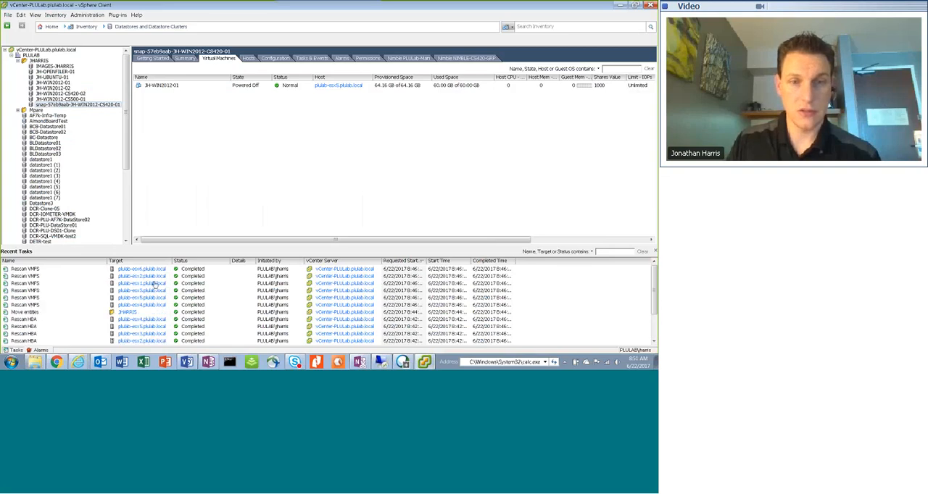
# Enlarge the recent tasks area, follow the migration in Veeam and the vSphere Client, and check datastore JH-WIN2012-CS500-01 for the VM
pyautogui.moveTo(176, 248); pyautogui.dragTo(191, 218)
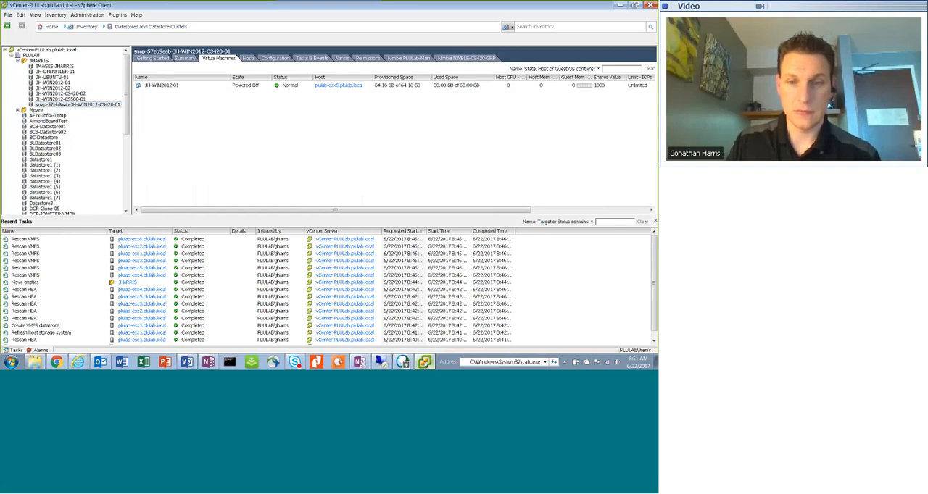
pyautogui.click(381, 361)
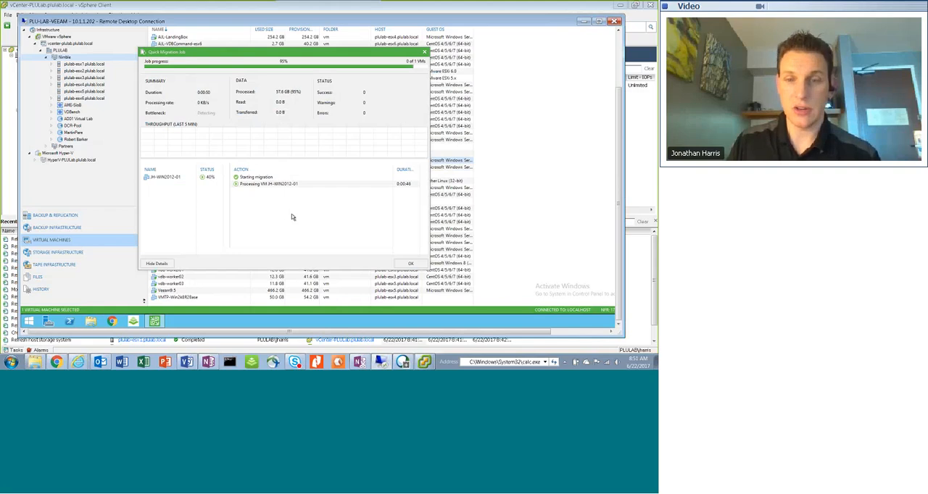
pyautogui.click(419, 364)
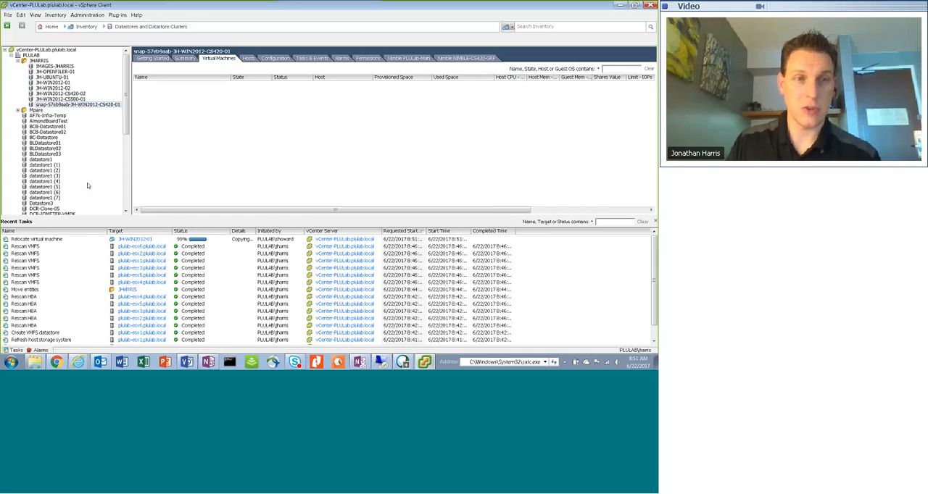
pyautogui.click(76, 100)
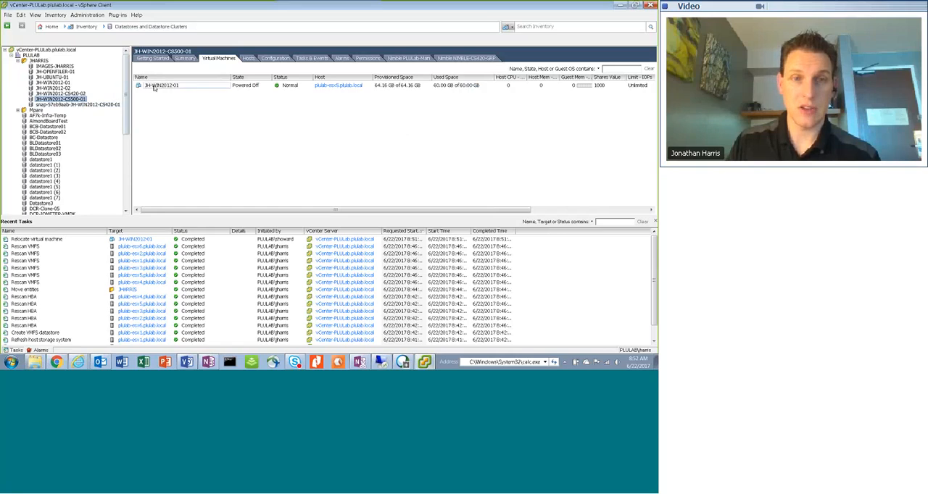
# Dismiss Veeam's Quick Migration Job window, return to the vSphere Client and power on JH-WIN2012-01
pyautogui.click(384, 362)
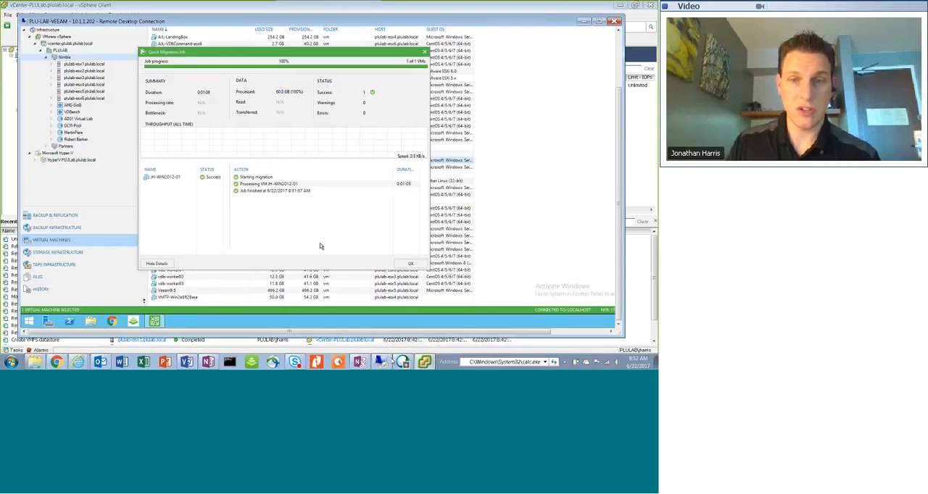
pyautogui.click(413, 264)
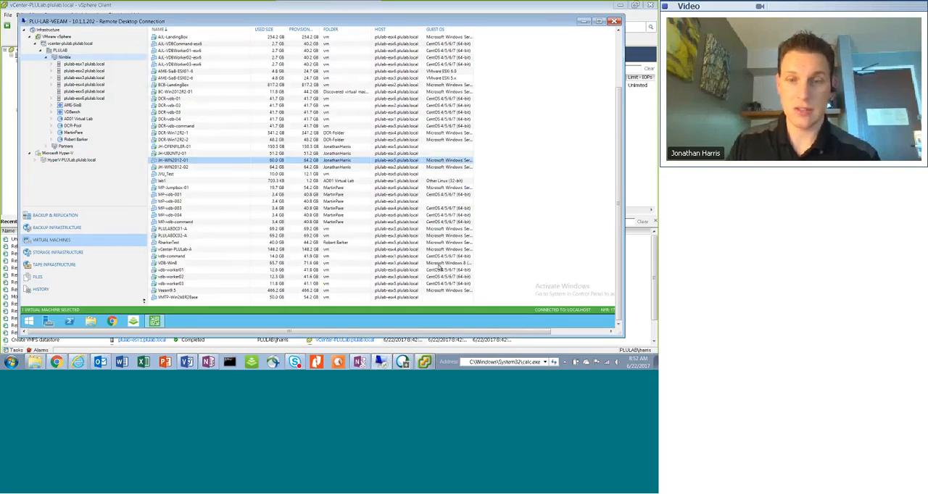
pyautogui.click(425, 362)
pyautogui.click(139, 87)
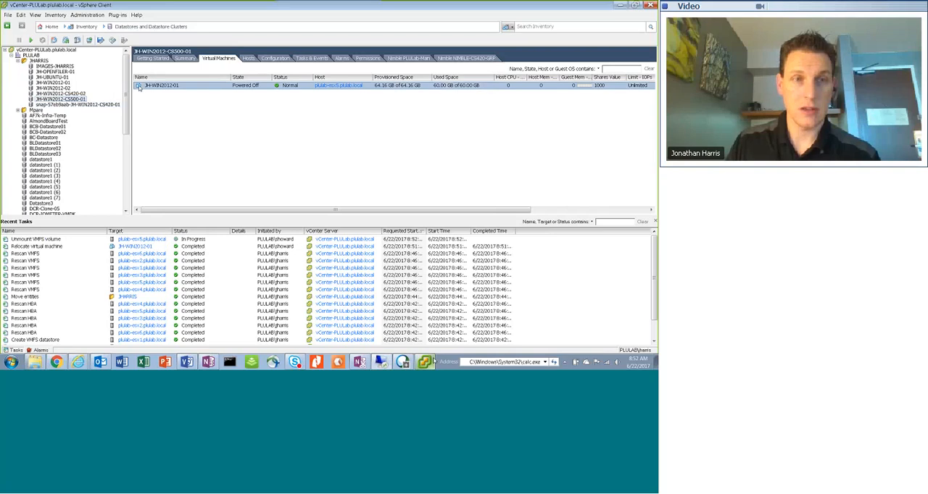
pyautogui.rightClick(139, 88)
pyautogui.moveTo(160, 90)
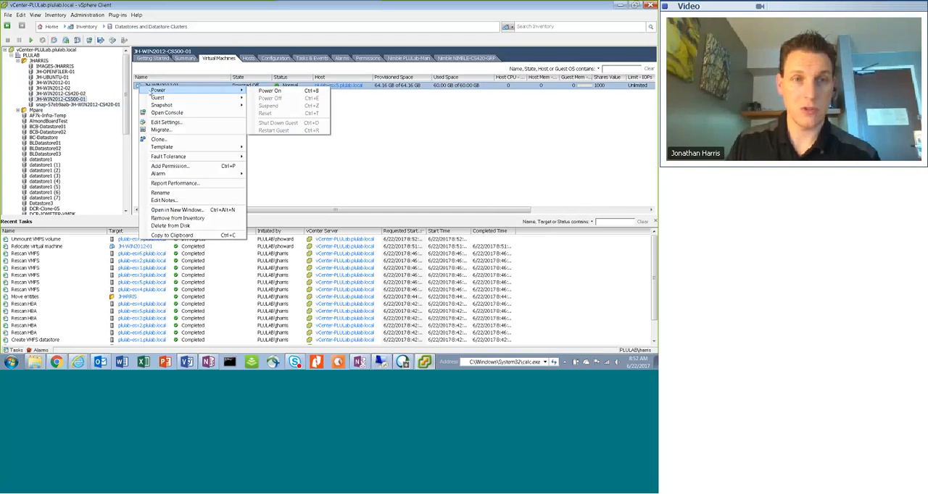
pyautogui.click(268, 90)
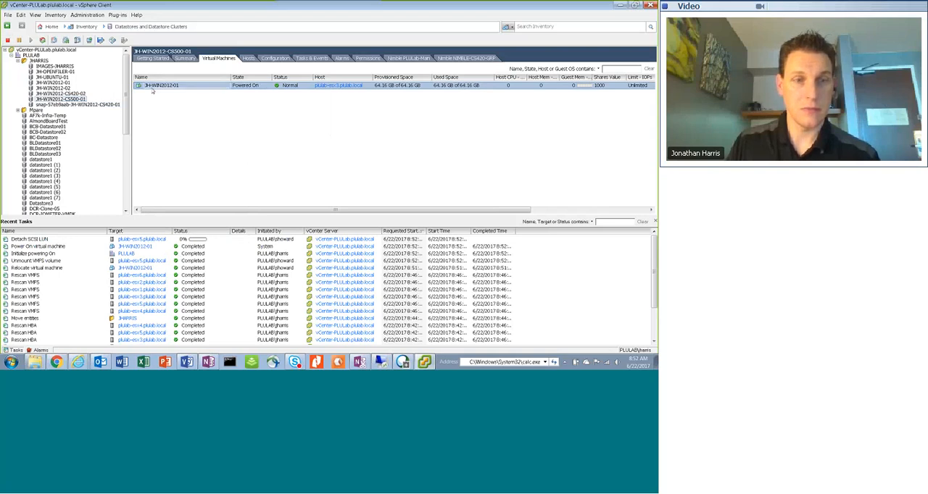
# Look at the volumes of pool default-NIMBLE-CS500-GRP in the 10.1.1.16 Nimble Storage console, and return to the vSphere Client
pyautogui.click(153, 88)
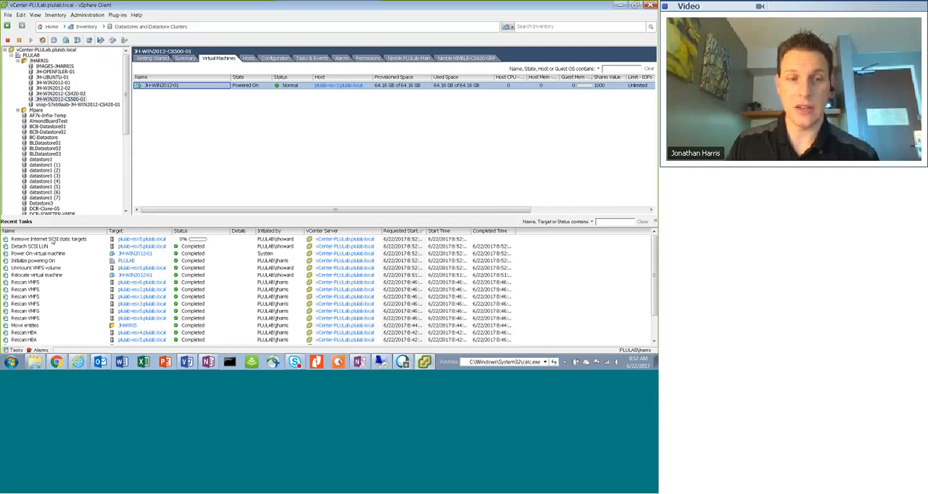
pyautogui.click(76, 361)
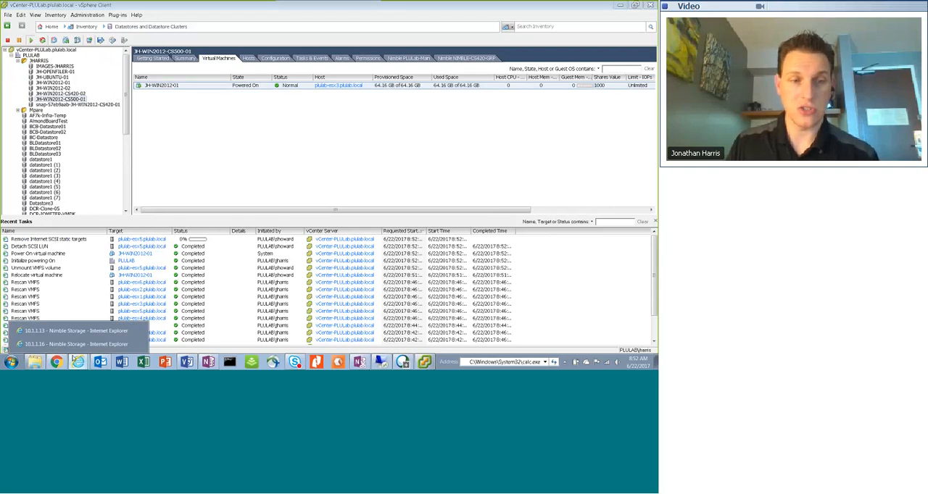
pyautogui.click(50, 345)
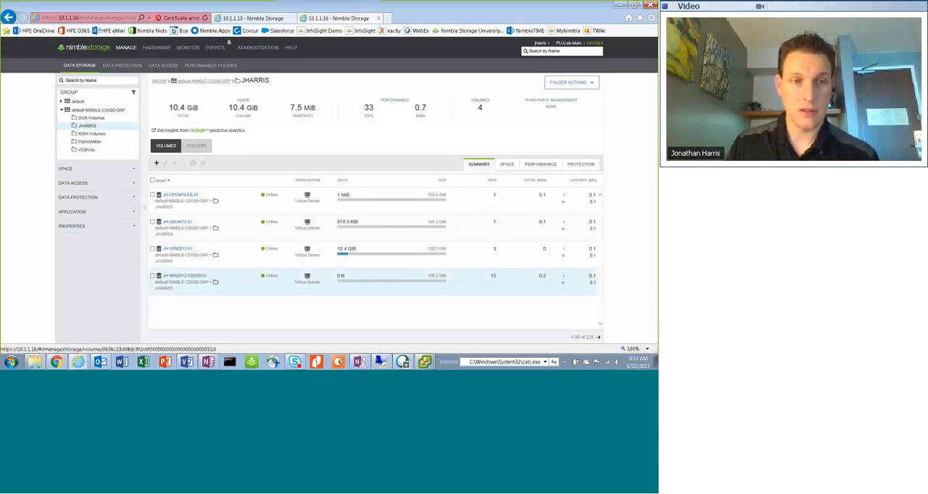
pyautogui.click(112, 111)
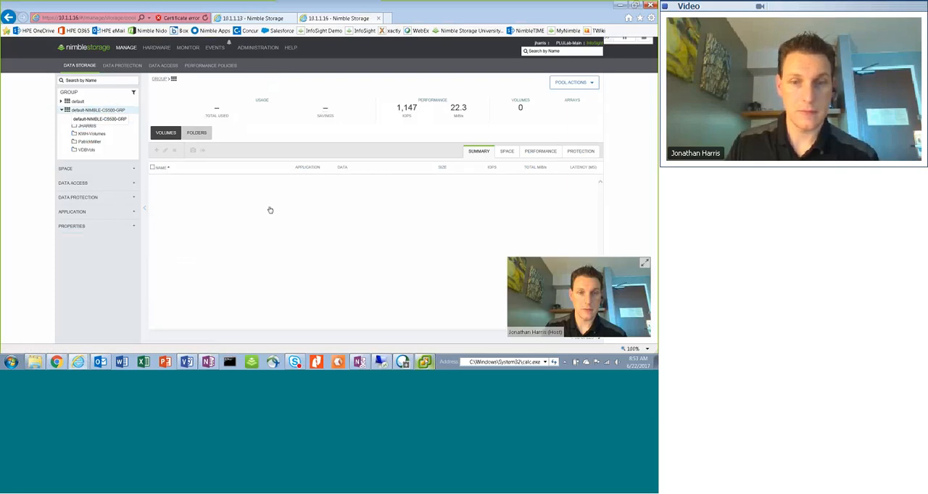
pyautogui.hotkey('alt', 'Tab')
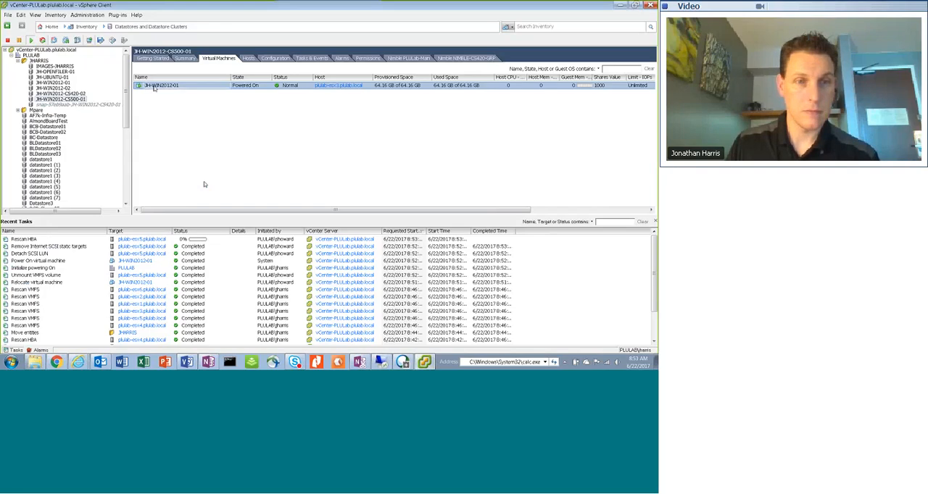
# Open the console of JH-WIN2012-01 and reposition its window
pyautogui.click(142, 86)
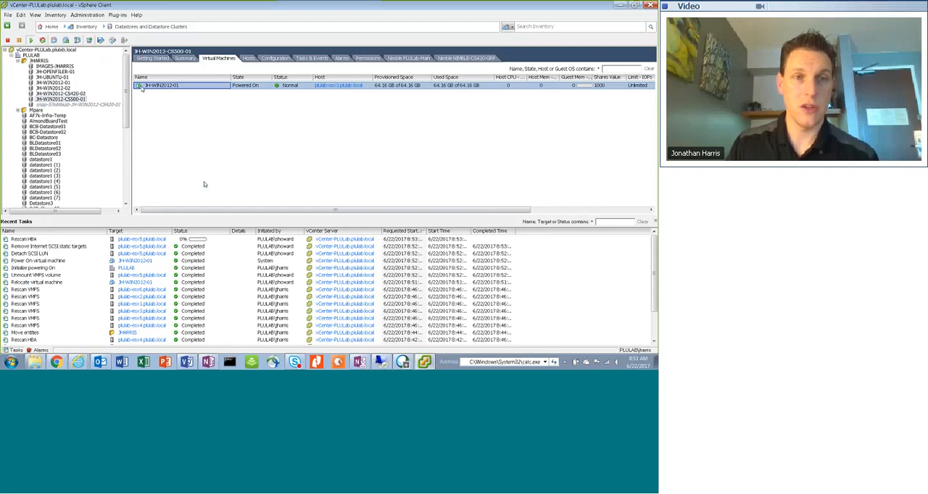
pyautogui.rightClick(143, 86)
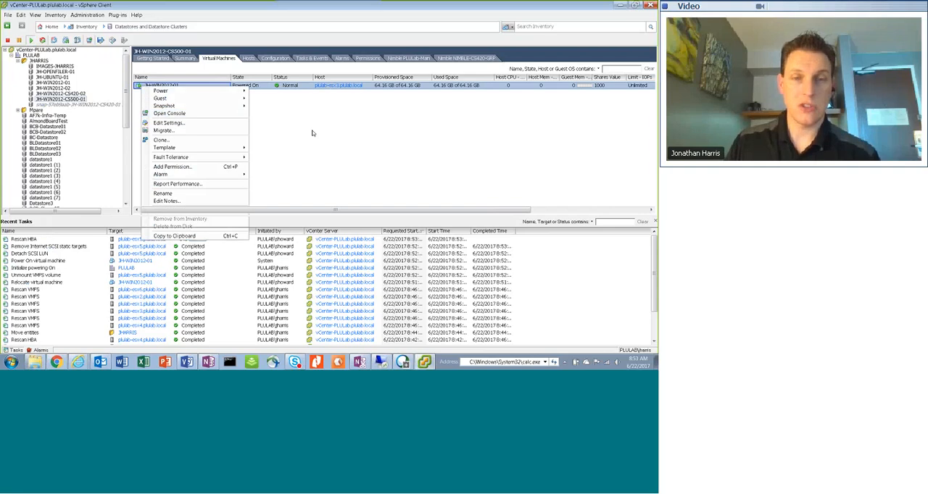
pyautogui.press('Escape')
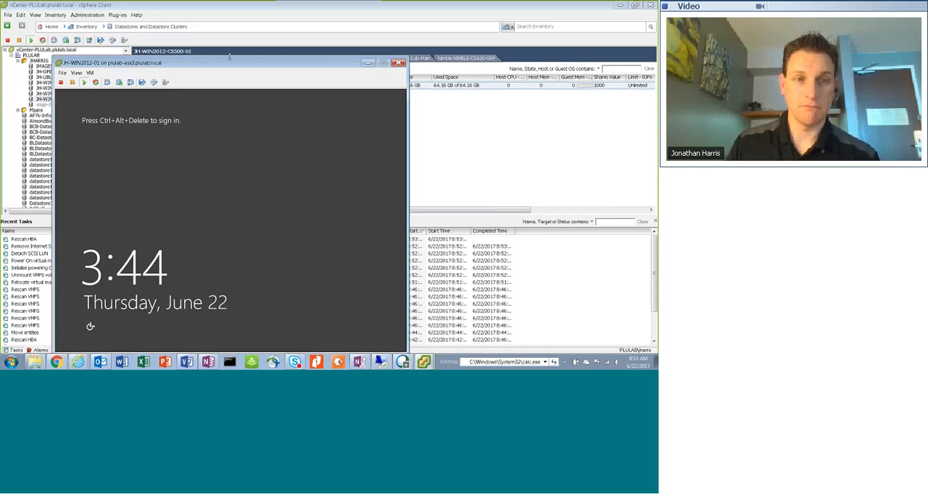
pyautogui.moveTo(229, 56); pyautogui.dragTo(265, 44)
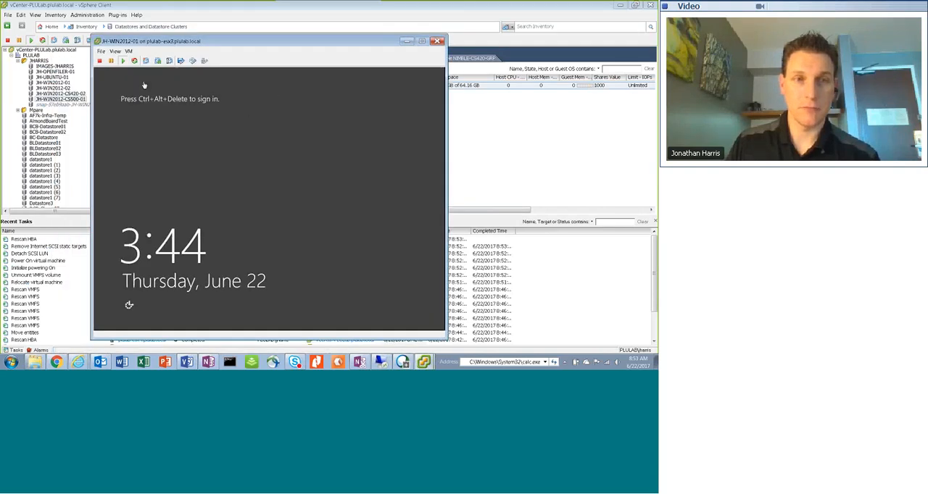
# Send Ctrl+Alt+Del to the JH-WIN2012-01 guest and sign in as Administrator with the account password
pyautogui.click(129, 53)
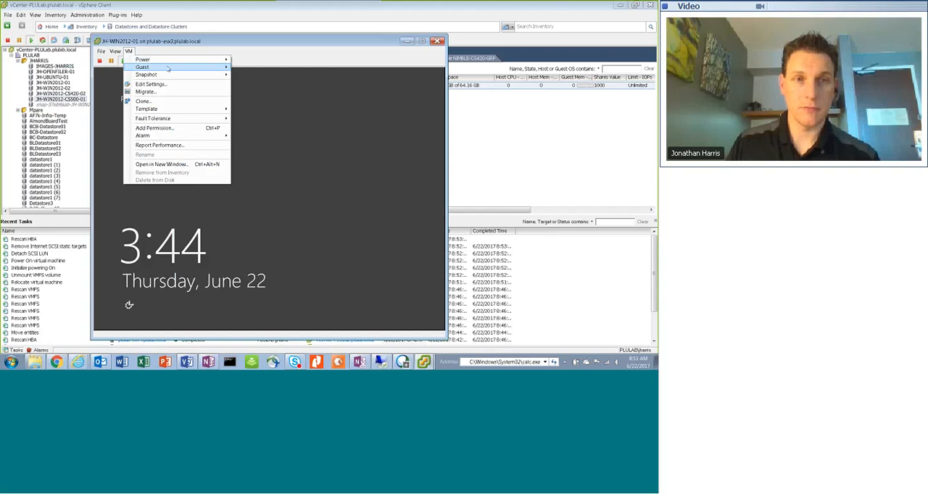
pyautogui.moveTo(181, 67)
pyautogui.click(296, 77)
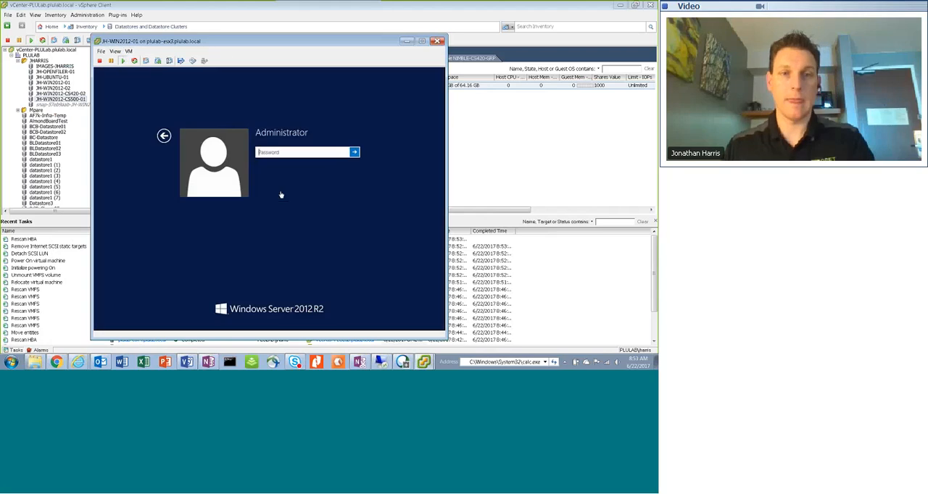
pyautogui.click(290, 151)
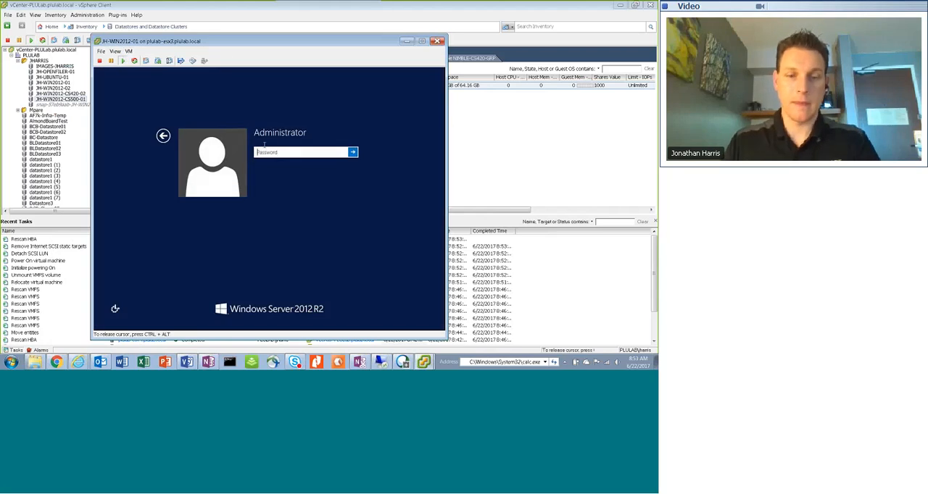
pyautogui.write('••••')
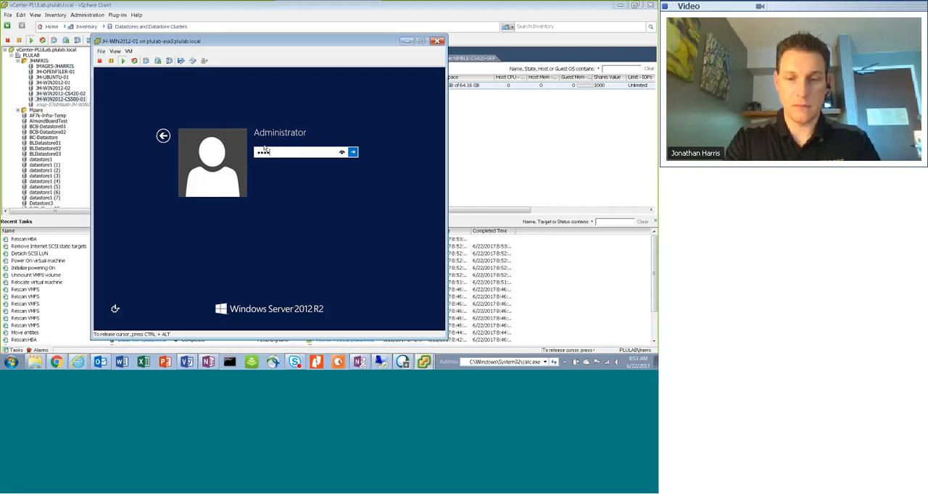
pyautogui.write('••••')
pyautogui.press('Return')
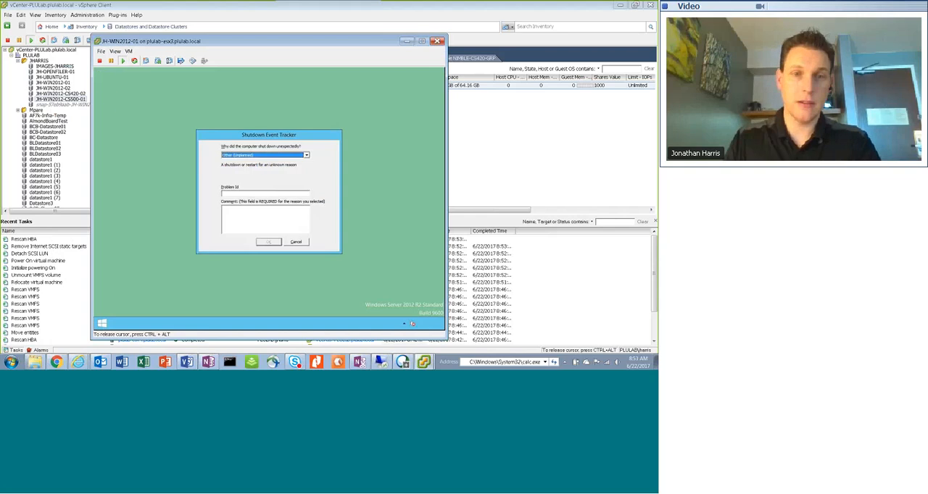
# Submit the Shutdown Event Tracker in the guest with the comment "test"
pyautogui.click(264, 219)
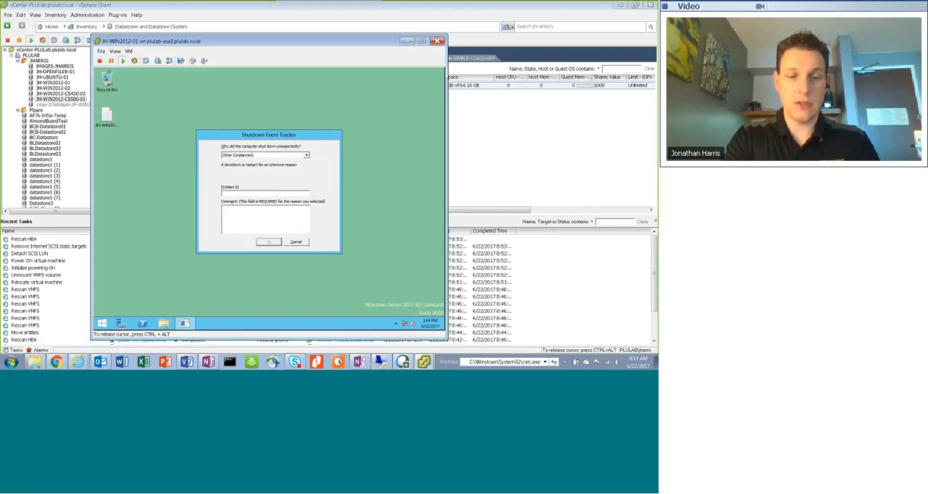
pyautogui.write('test')
pyautogui.click(269, 241)
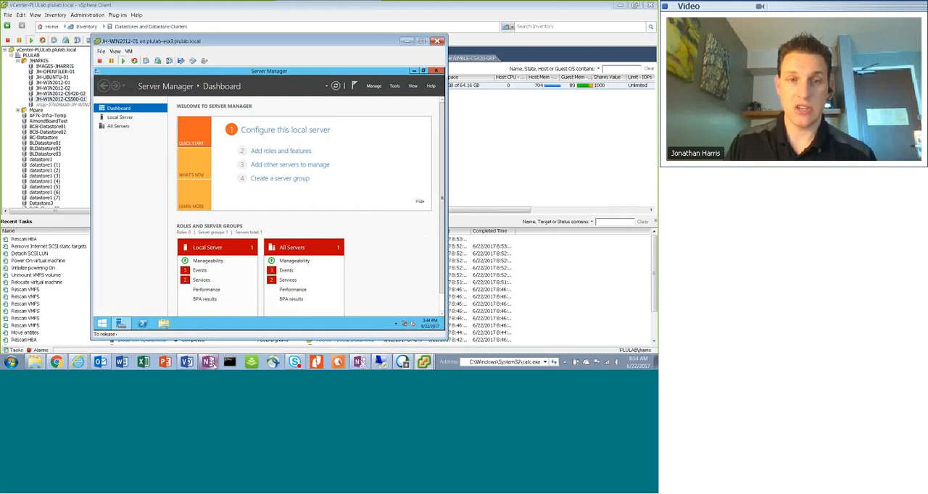
# Switch to the Veeam session and start the JH-WIN2012-01 snapshot and replication backup job
pyautogui.moveTo(209, 362)
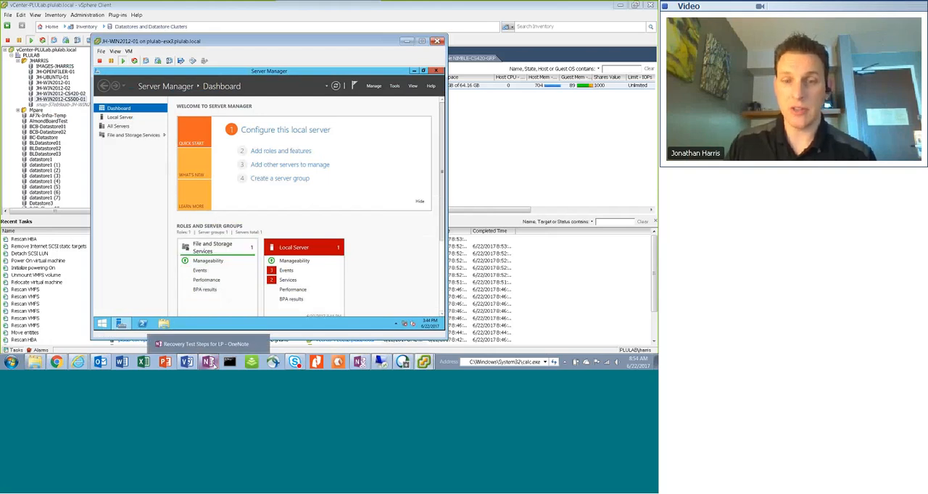
pyautogui.moveTo(426, 363)
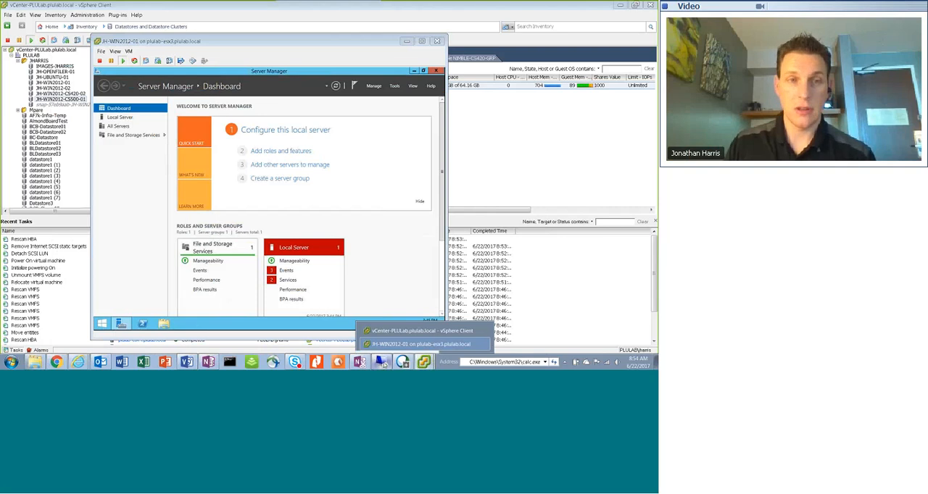
pyautogui.click(381, 362)
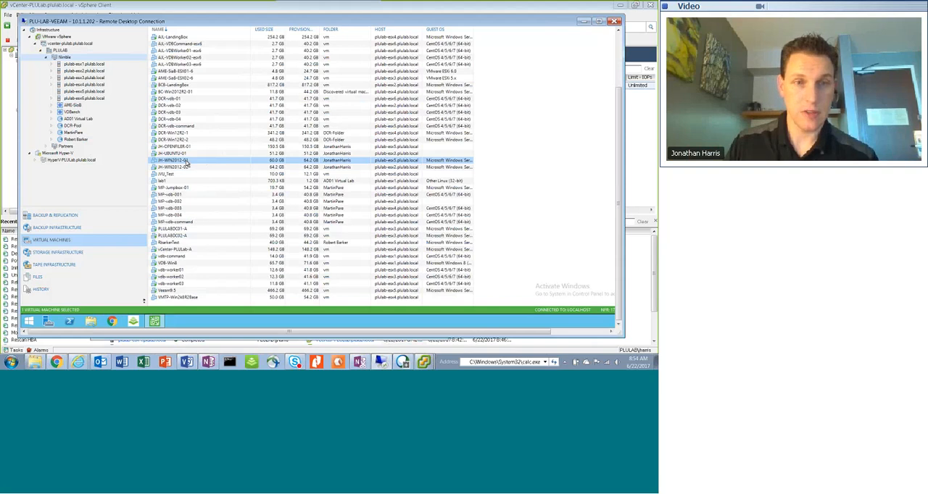
pyautogui.click(94, 215)
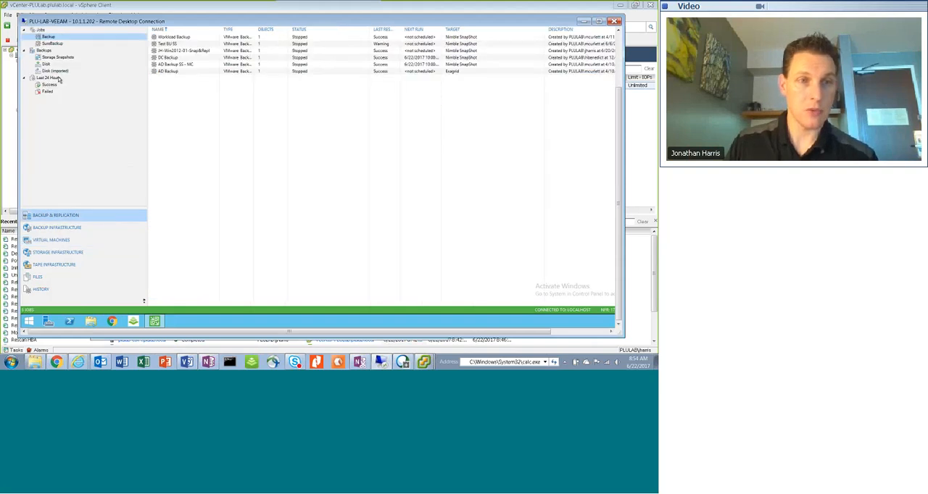
pyautogui.click(196, 52)
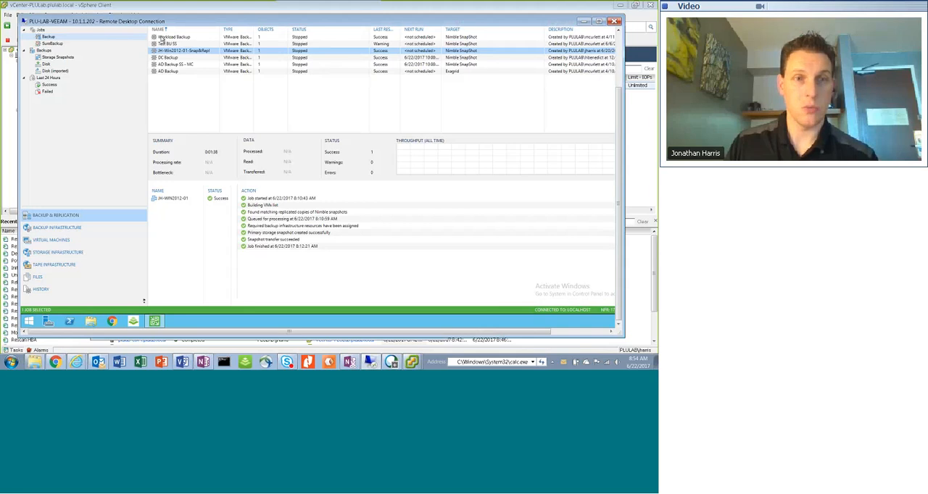
pyautogui.rightClick(193, 52)
pyautogui.click(206, 54)
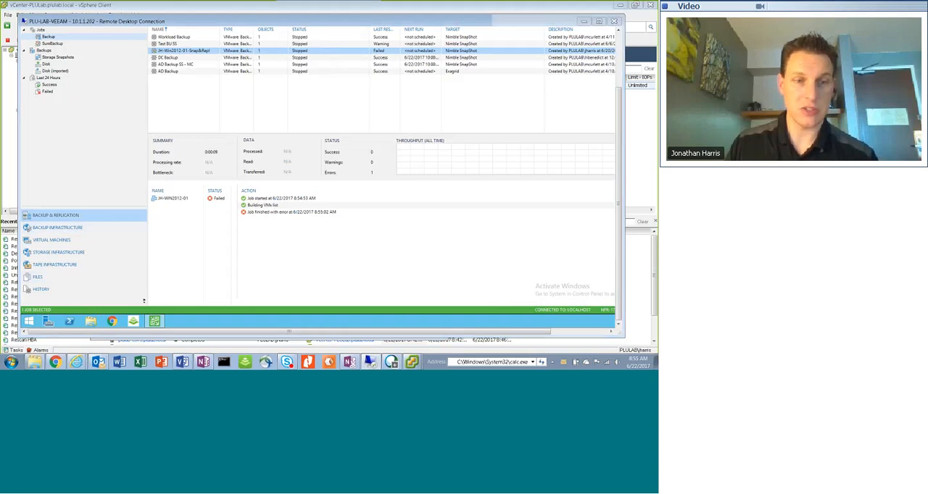
# Consult the Rescan Veeam Storage step in OneNote's Veeam Test list and return to the Veeam session
pyautogui.hotkey('alt', 'Tab')
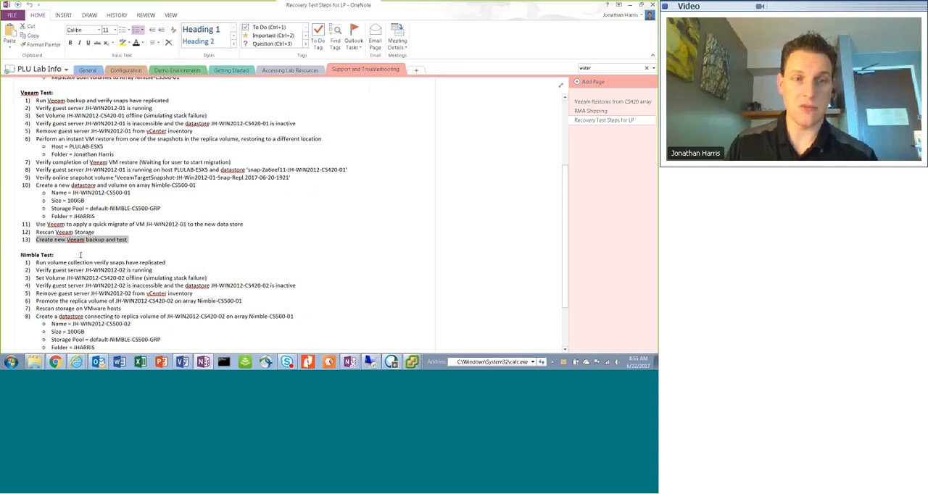
pyautogui.moveTo(95, 233); pyautogui.dragTo(34, 232)
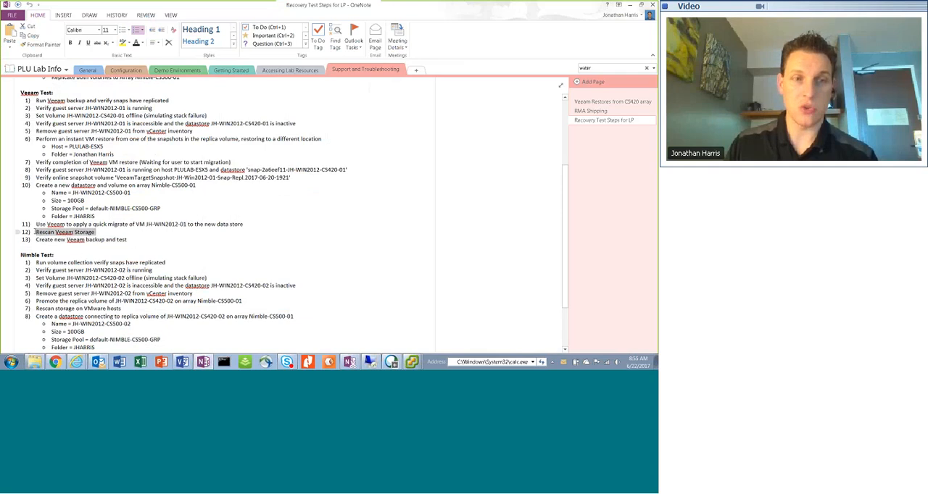
pyautogui.click(634, 6)
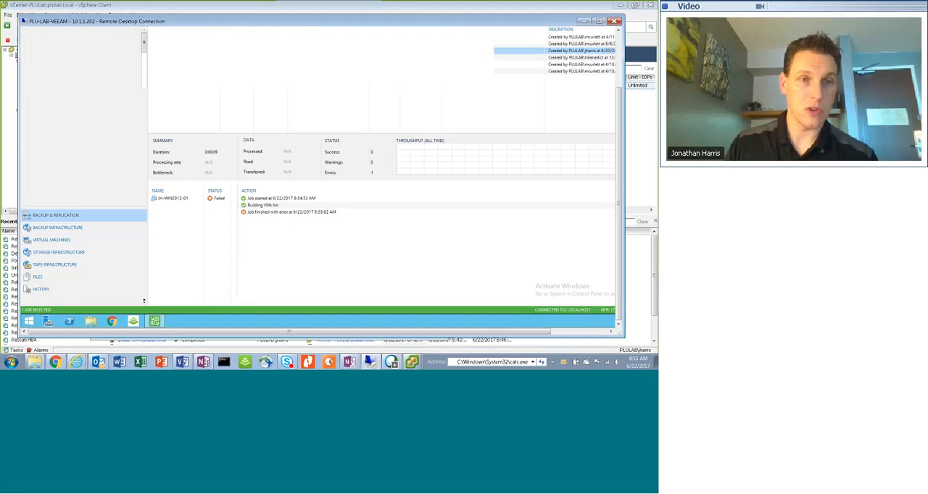
# Rescan the Nimble storage in Veeam's storage infrastructure and collapse the PLULab-Main volume list
pyautogui.click(58, 252)
pyautogui.rightClick(54, 39)
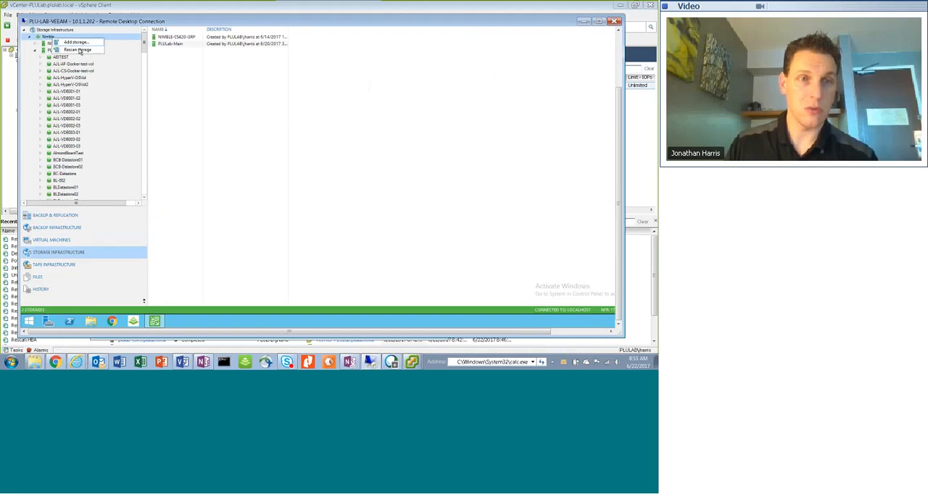
pyautogui.click(78, 50)
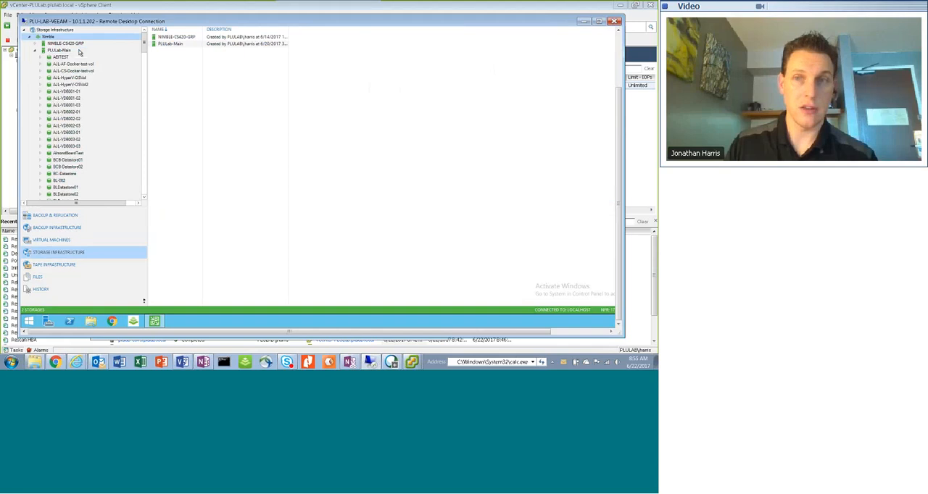
pyautogui.click(34, 50)
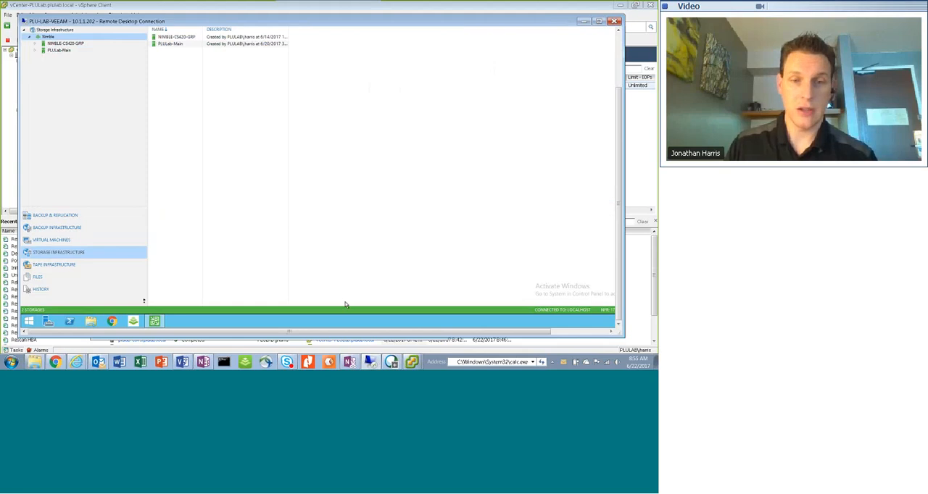
# Consult the "Create new Veeam backup and test" step in OneNote's Veeam Test list and return to the Veeam remote session
pyautogui.click(210, 362)
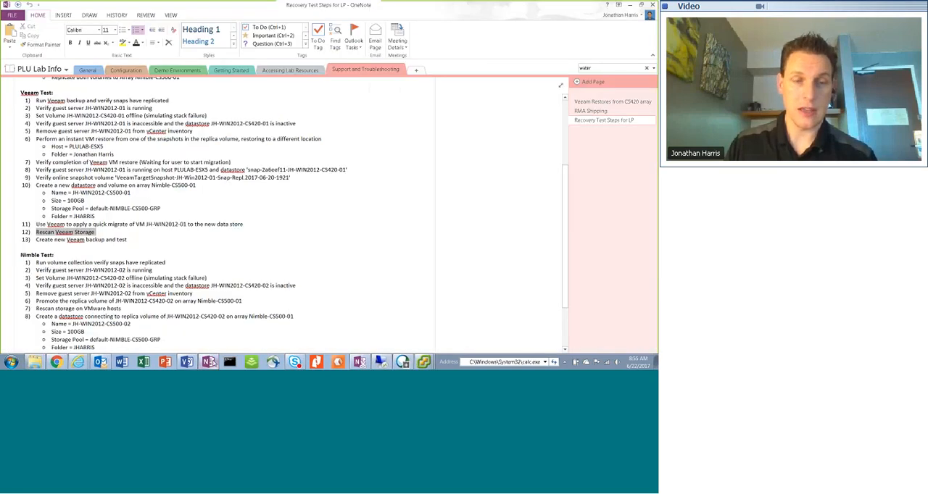
pyautogui.click(134, 240)
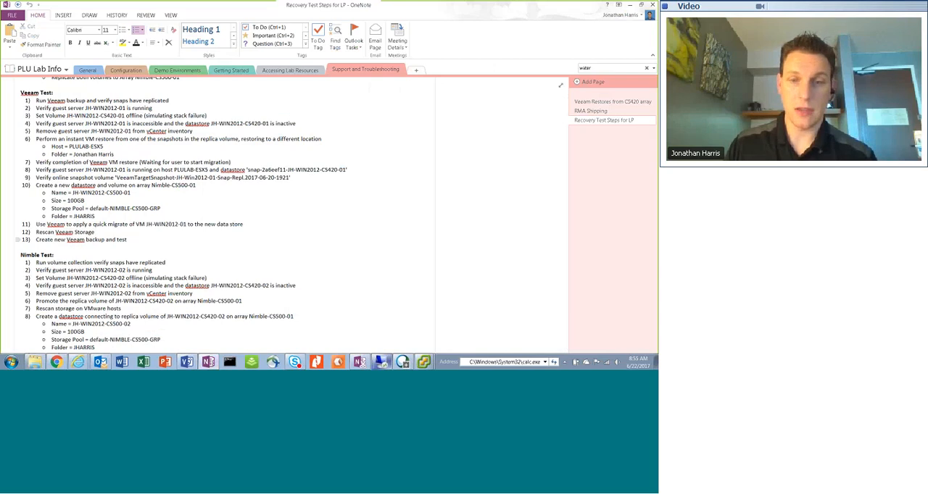
pyautogui.moveTo(382, 363)
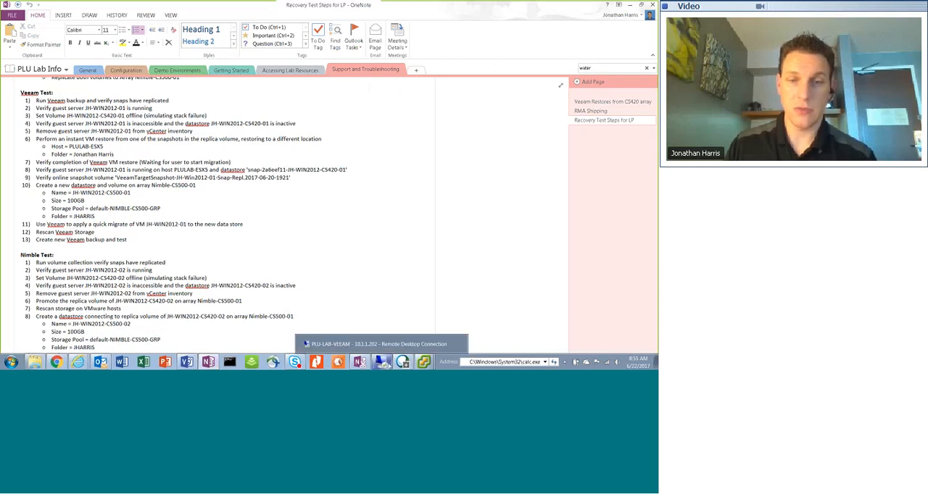
pyautogui.click(377, 344)
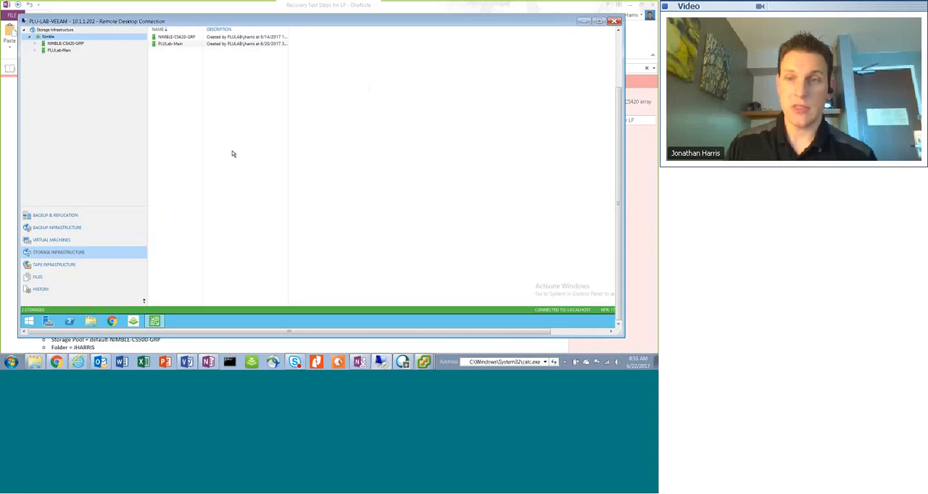